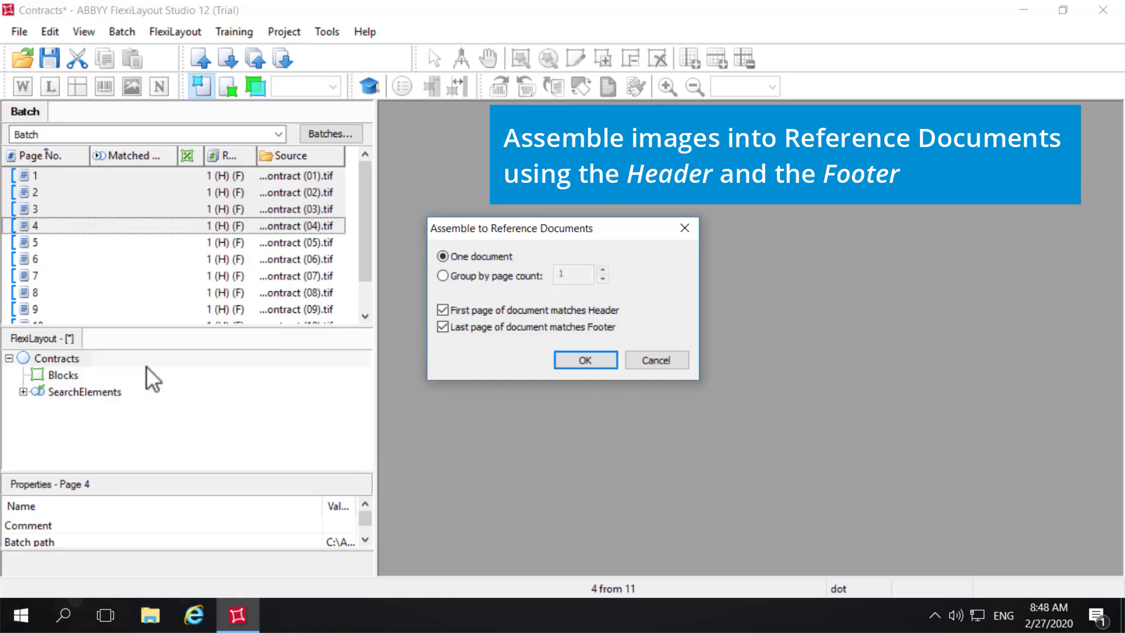
Assemble pages 1–4 into one reference document and pages 5–6 into another, with first page matching Header and last page matching Footer
{"action": "left_click", "coordinate": [578, 360]}
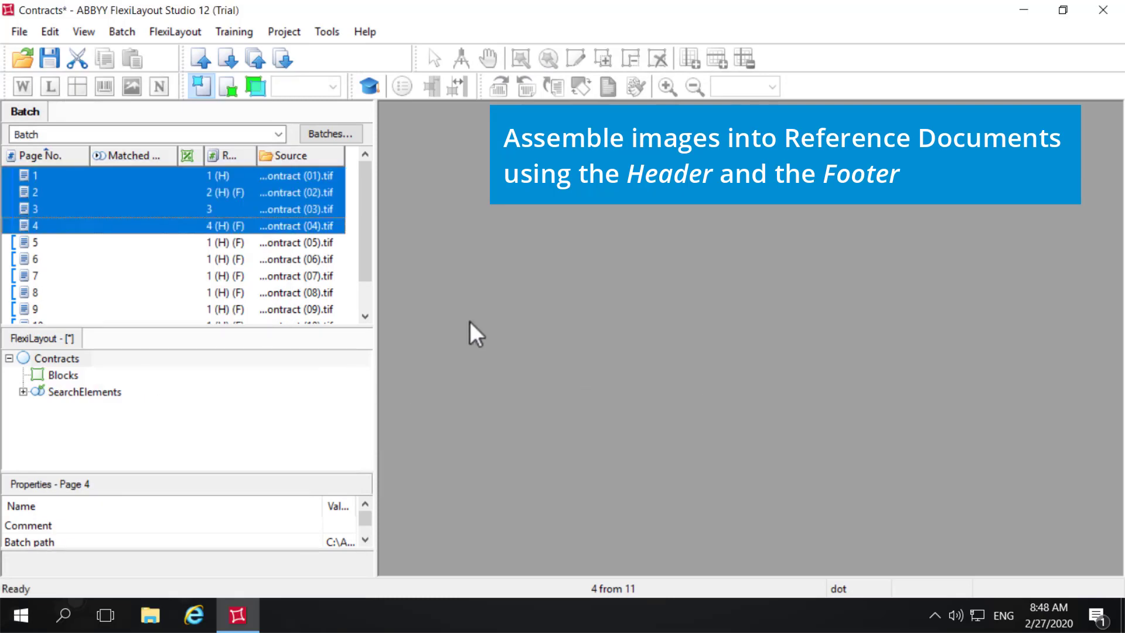
{"action": "left_click", "coordinate": [46, 245]}
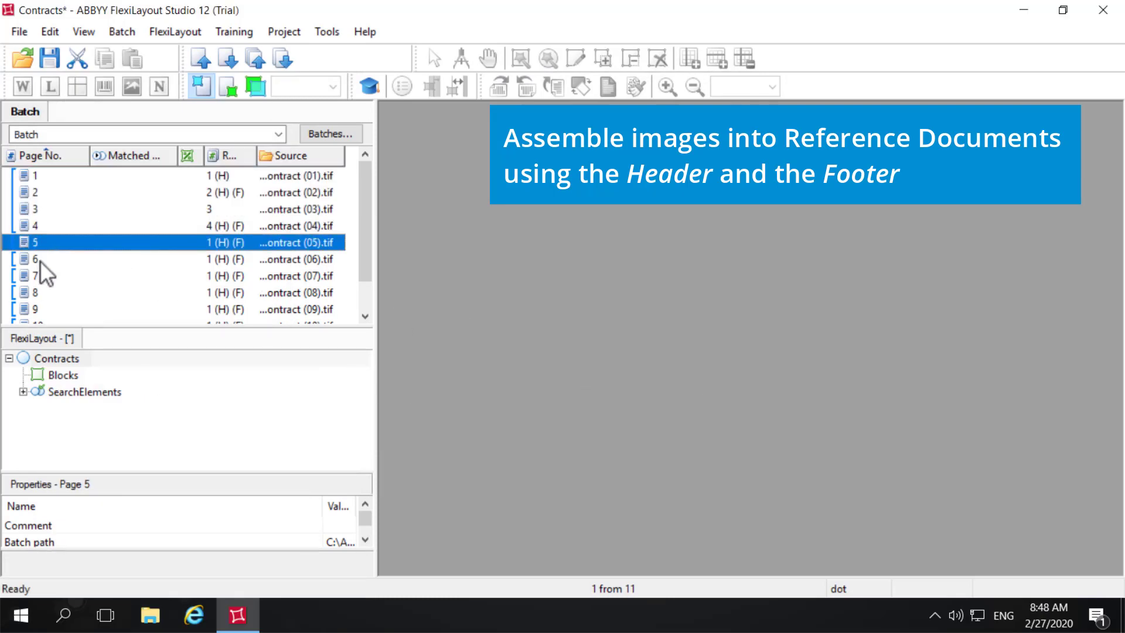
{"action": "left_click", "coordinate": [40, 262], "text": "shift"}
{"action": "right_click", "coordinate": [40, 260]}
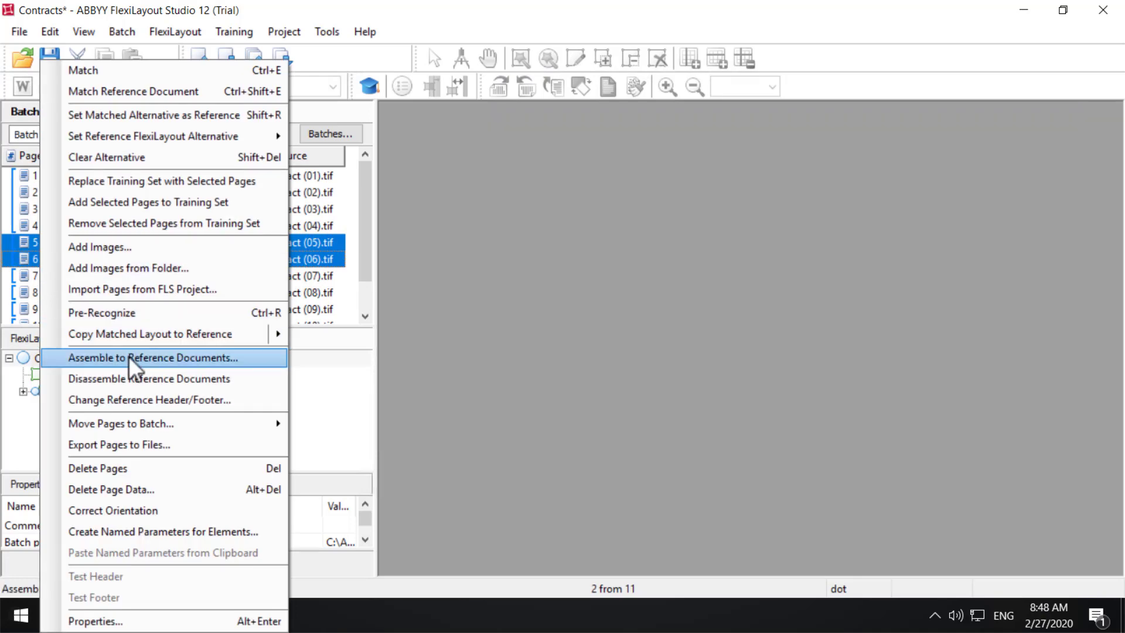
{"action": "left_click", "coordinate": [128, 357]}
{"action": "left_click", "coordinate": [586, 360]}
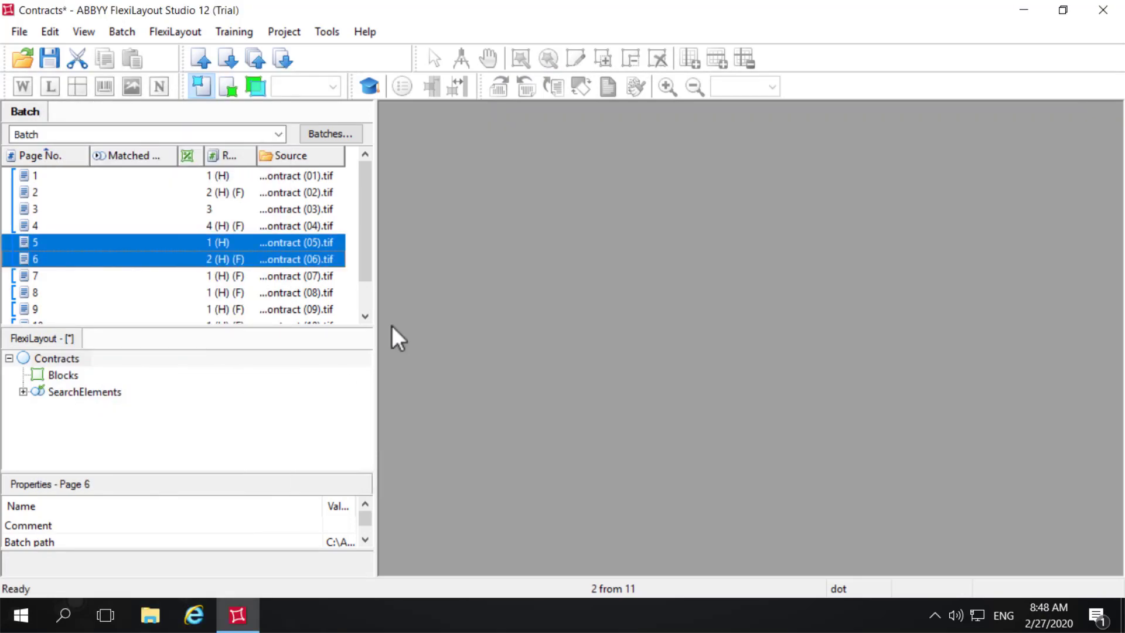
Assemble pages 7–9 into one reference document, with its first page matching Header and last page matching Footer
{"action": "scroll", "coordinate": [366, 276], "scroll_direction": "down", "scroll_amount": 1}
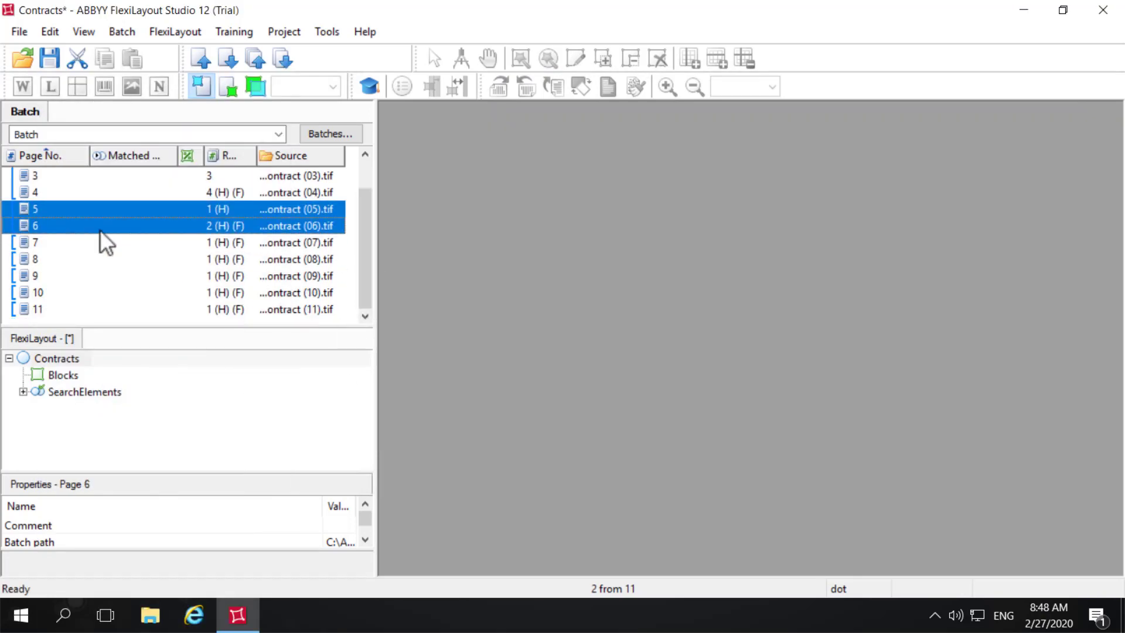
{"action": "left_click", "coordinate": [53, 243]}
{"action": "left_click", "coordinate": [44, 273], "text": "shift"}
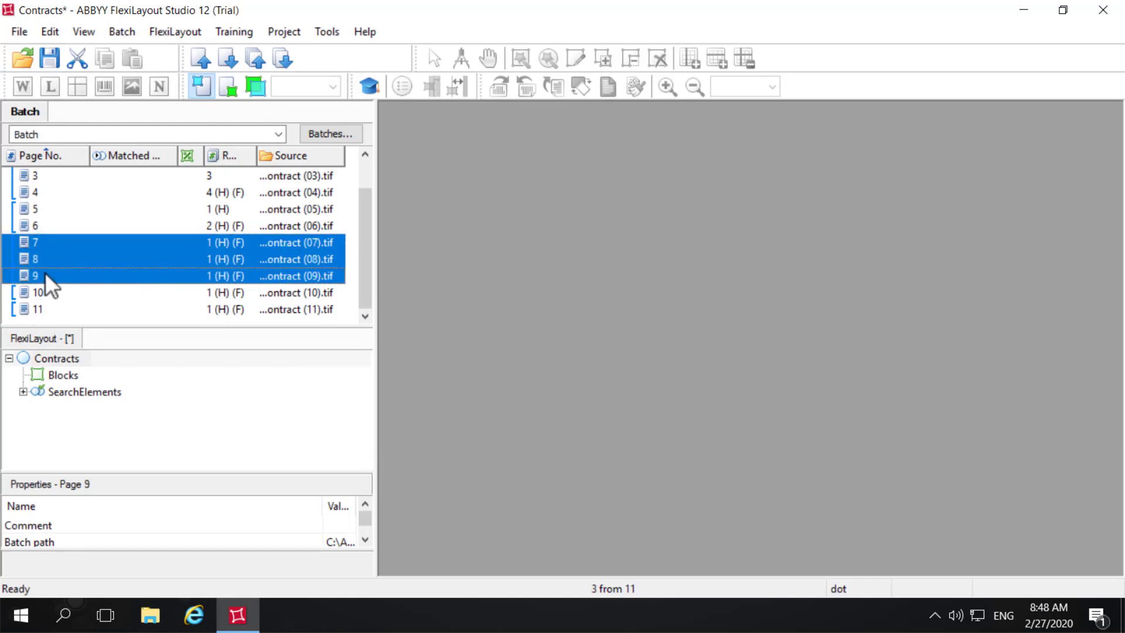
{"action": "right_click", "coordinate": [45, 273]}
{"action": "left_click", "coordinate": [136, 357]}
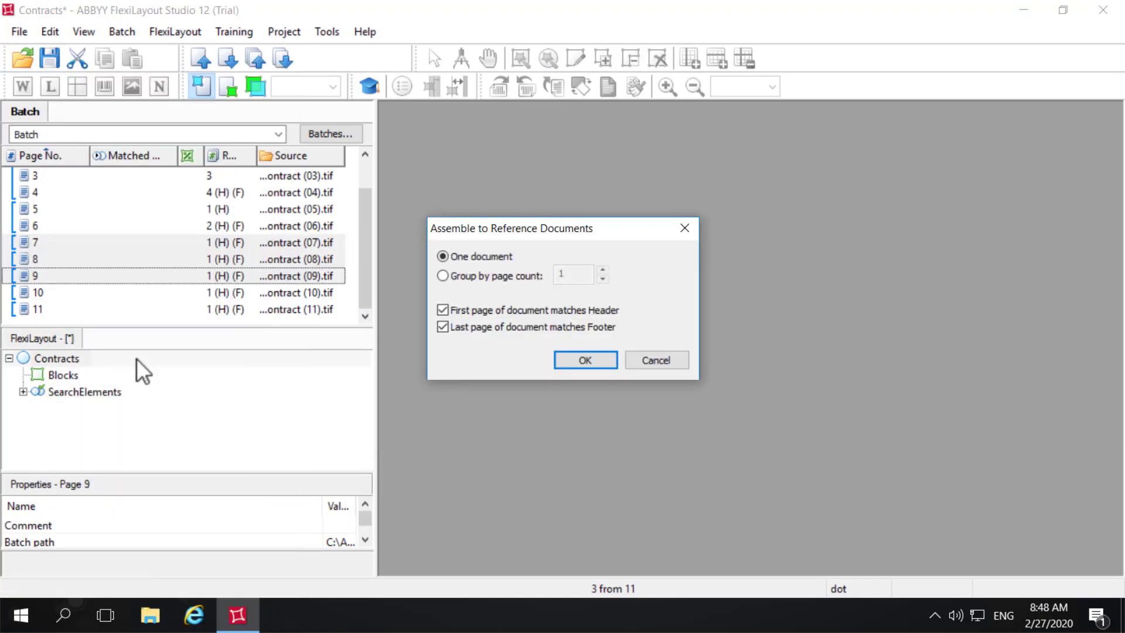
{"action": "left_click", "coordinate": [577, 363]}
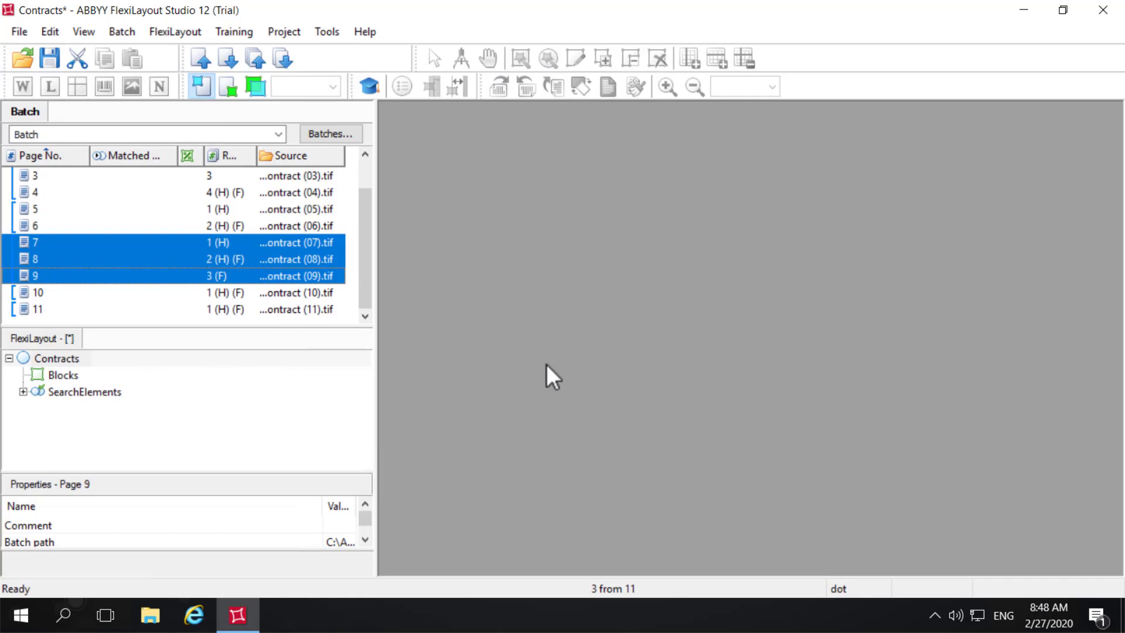
Assemble pages 10 and 11 into one reference document, with its first page matching Header and last page matching Footer
{"action": "left_click", "coordinate": [58, 292]}
{"action": "left_click", "coordinate": [42, 311], "text": "shift"}
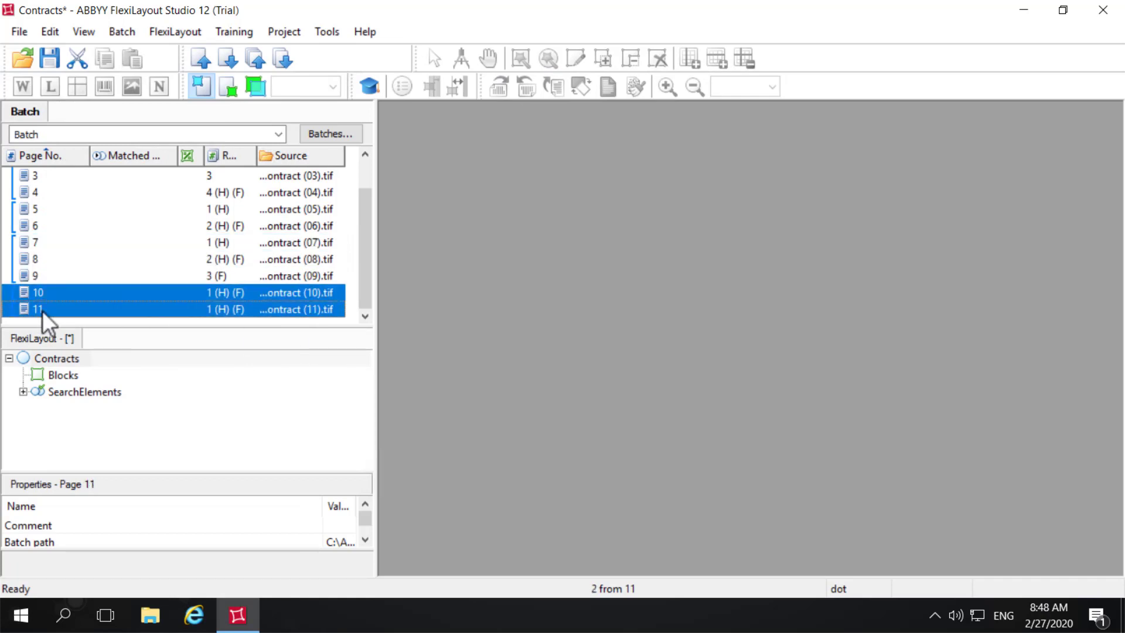
{"action": "right_click", "coordinate": [42, 310]}
{"action": "left_click", "coordinate": [141, 358]}
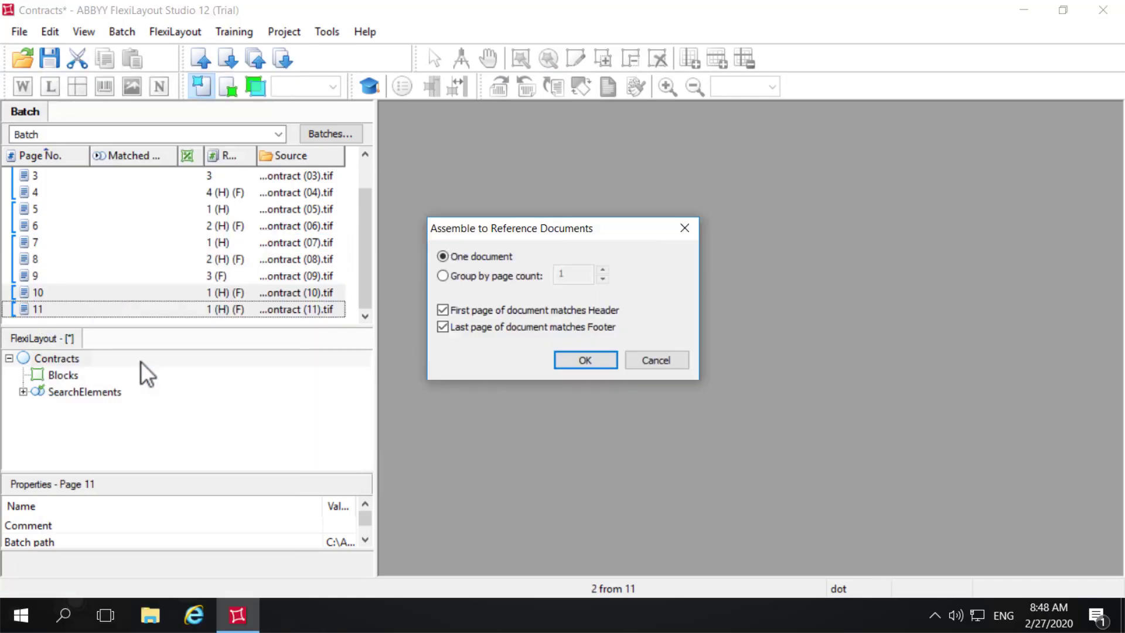
{"action": "left_click", "coordinate": [570, 360]}
Add a Text block named ContractNumber to the layout's Blocks
{"action": "left_click", "coordinate": [70, 379]}
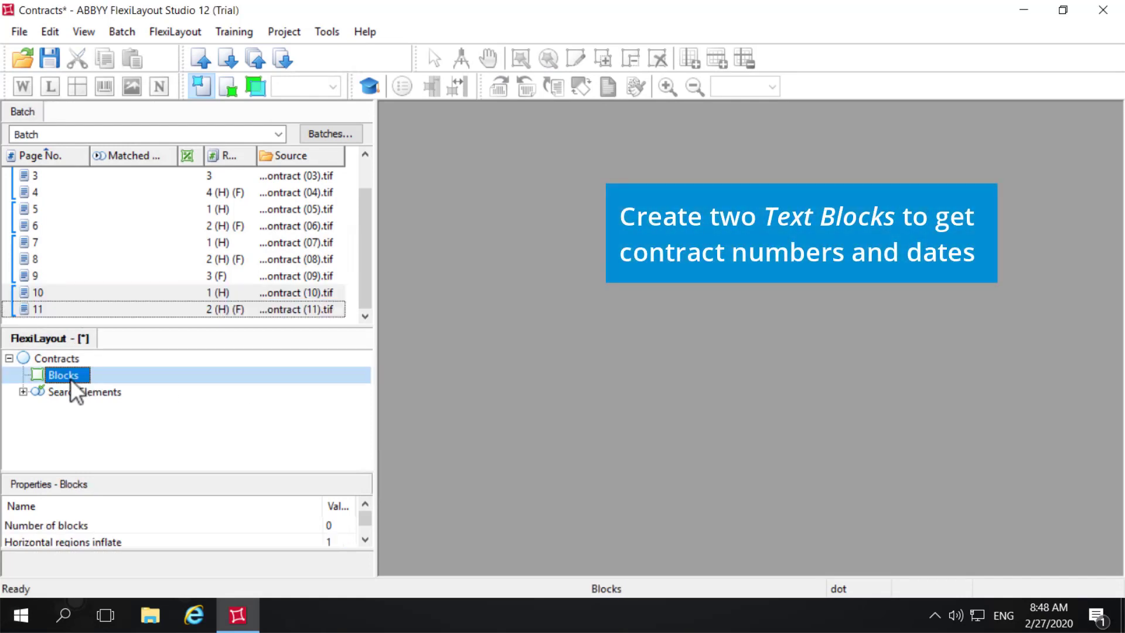
{"action": "right_click", "coordinate": [70, 378]}
{"action": "mouse_move", "coordinate": [89, 389]}
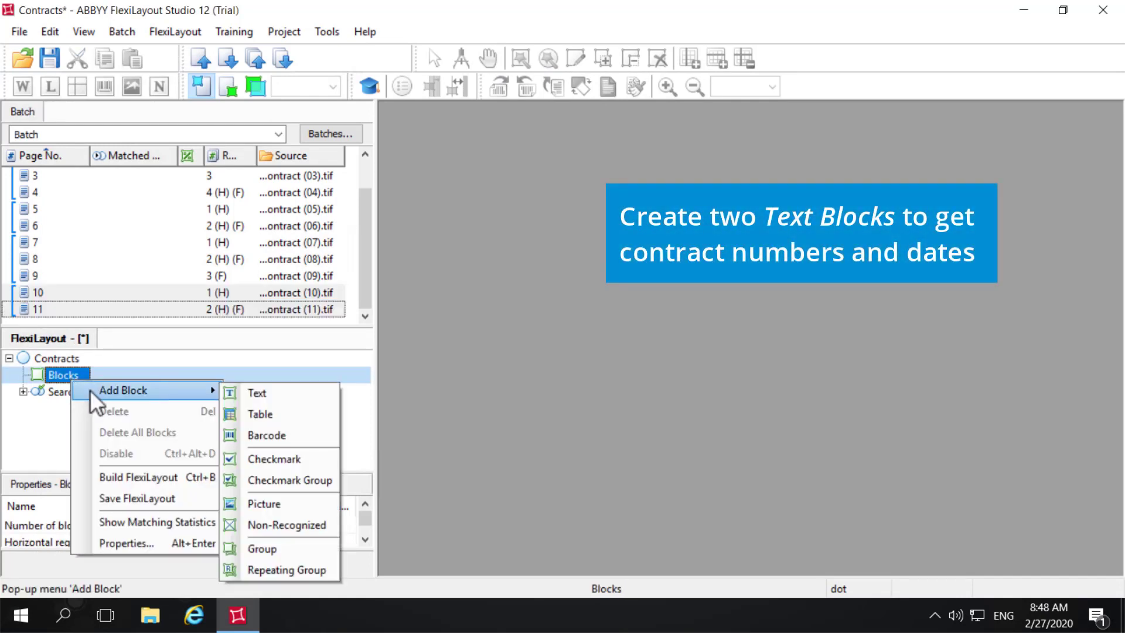
{"action": "left_click", "coordinate": [282, 396]}
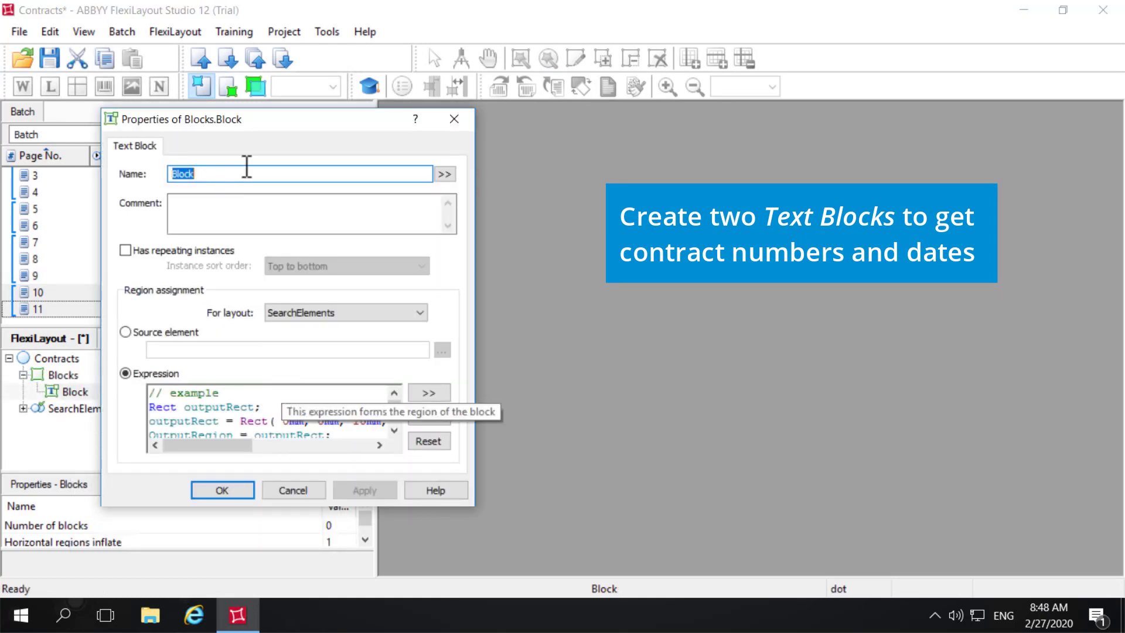
{"action": "key", "text": "BackSpace"}
{"action": "type", "text": "Cont"}
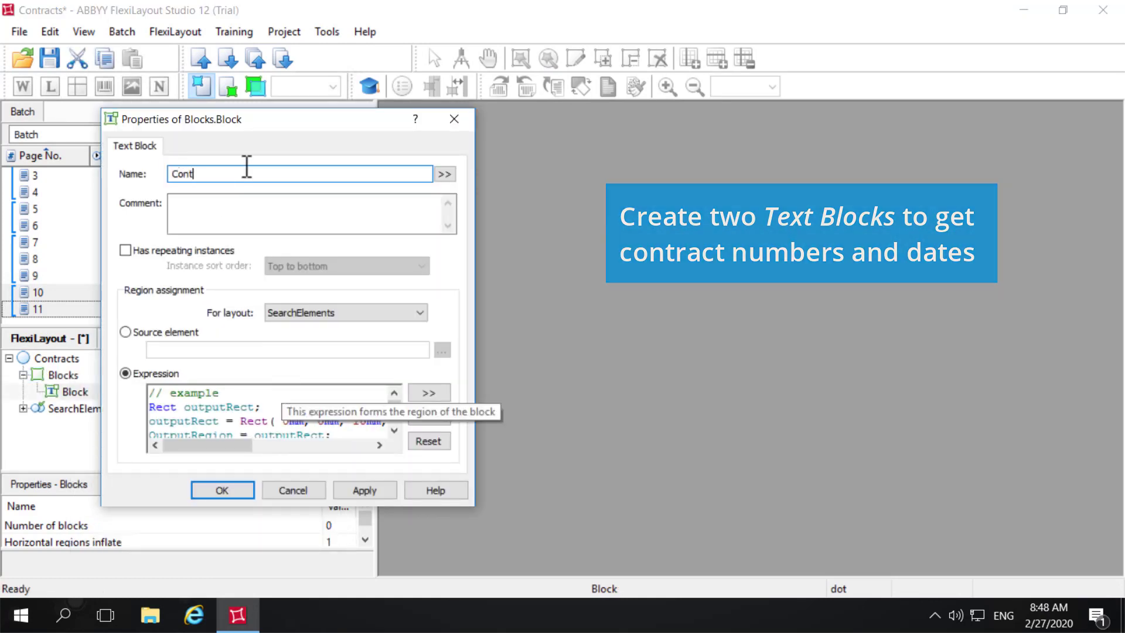
{"action": "type", "text": "ractNu"}
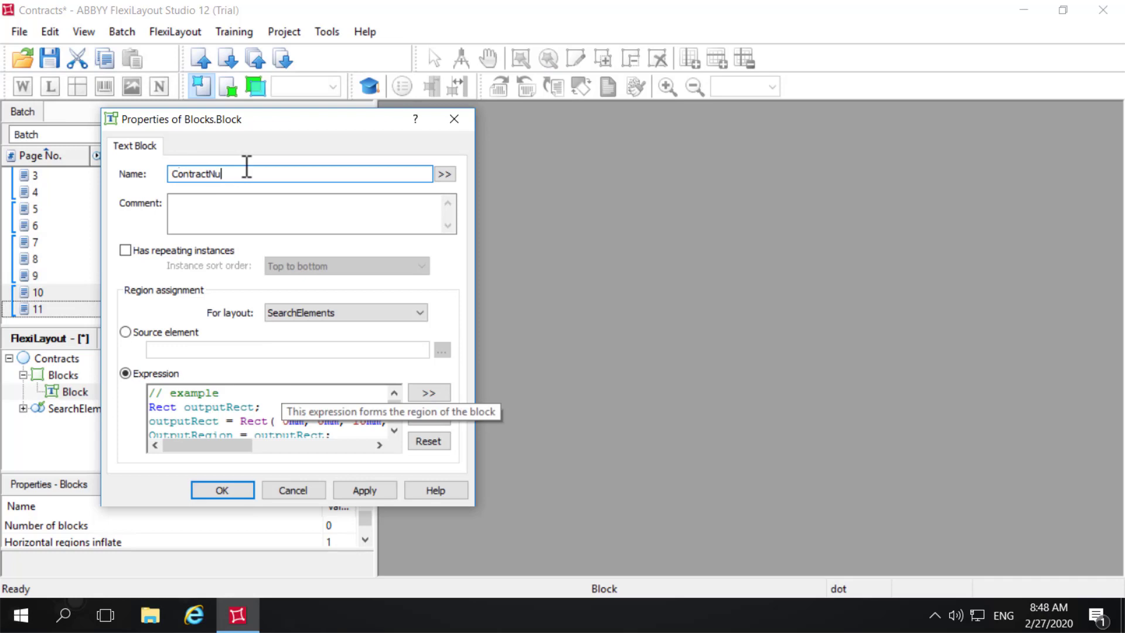
{"action": "type", "text": "m"}
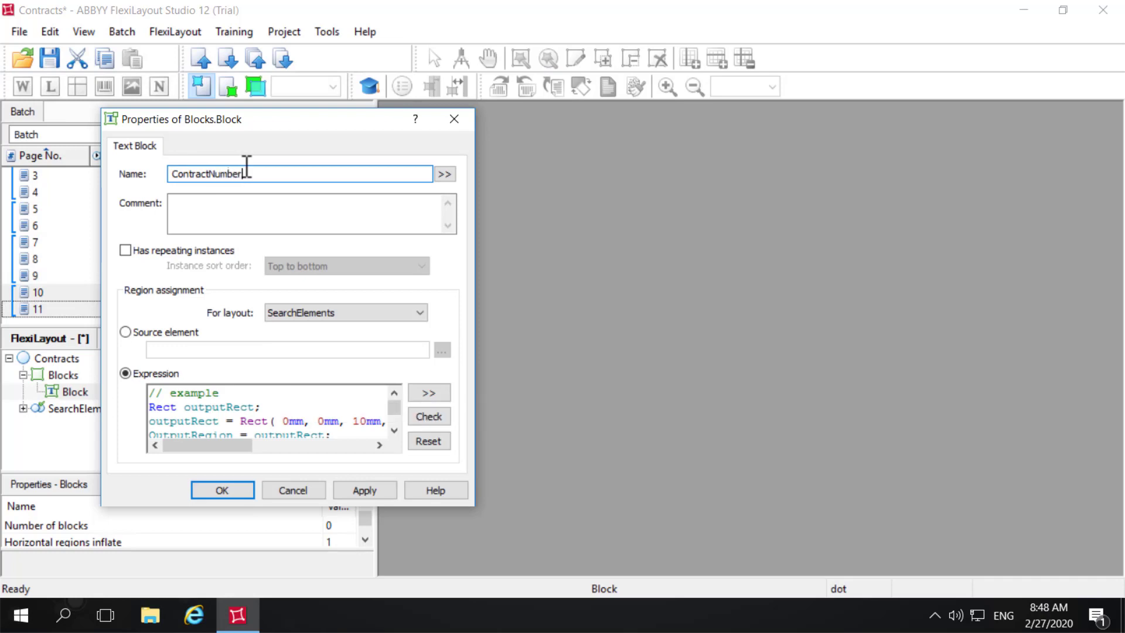
{"action": "type", "text": "ber"}
{"action": "left_click", "coordinate": [368, 491]}
{"action": "left_click", "coordinate": [244, 488]}
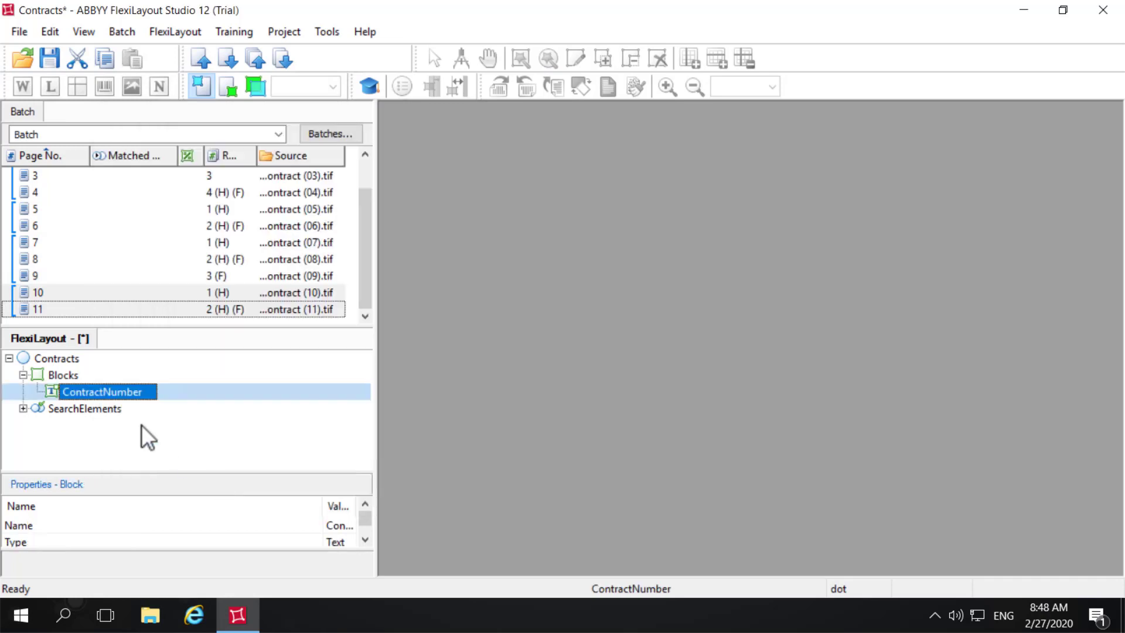
Add a second Text block named ContractDate to the layout's Blocks
{"action": "right_click", "coordinate": [62, 376]}
{"action": "mouse_move", "coordinate": [90, 385]}
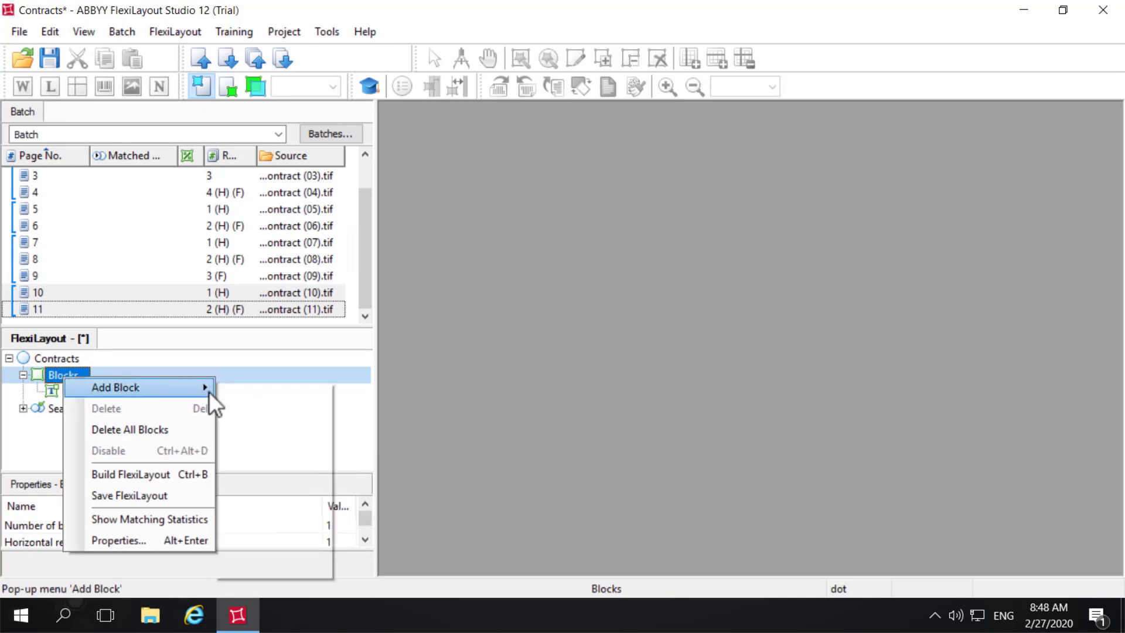
{"action": "mouse_move", "coordinate": [208, 391]}
{"action": "left_click", "coordinate": [269, 389]}
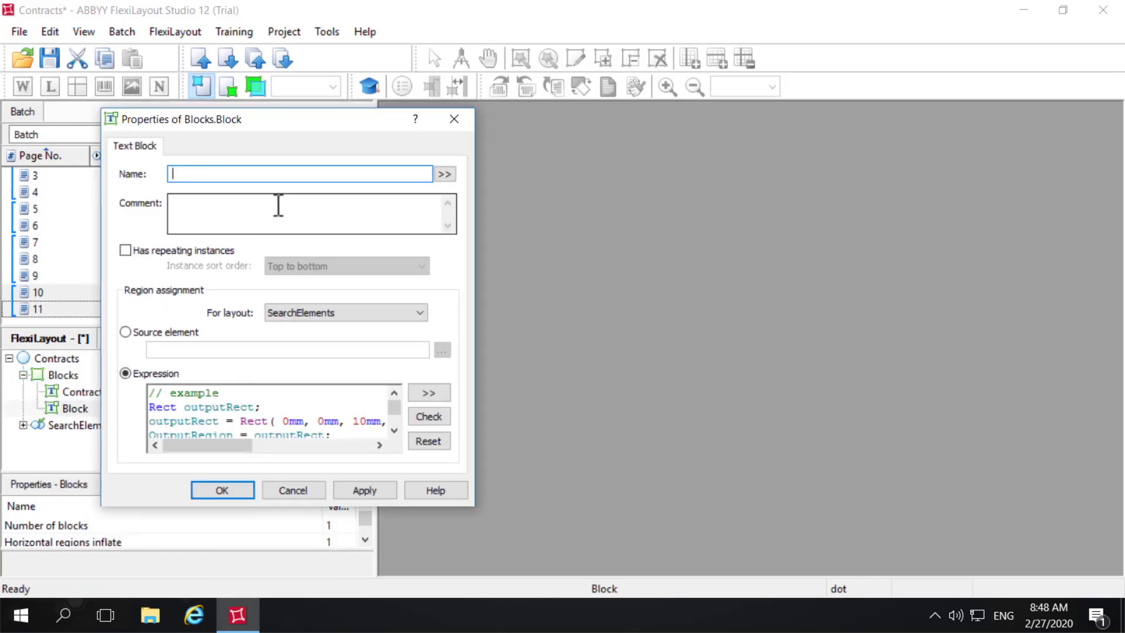
{"action": "type", "text": "ContractDate"}
{"action": "left_click", "coordinate": [360, 490]}
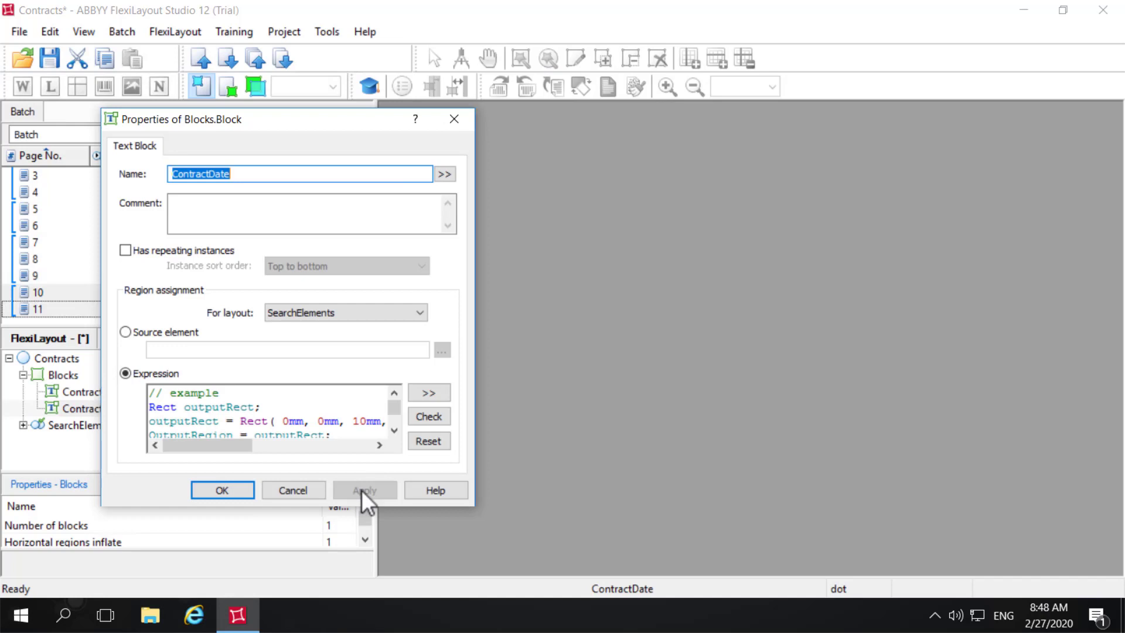
{"action": "left_click", "coordinate": [245, 489]}
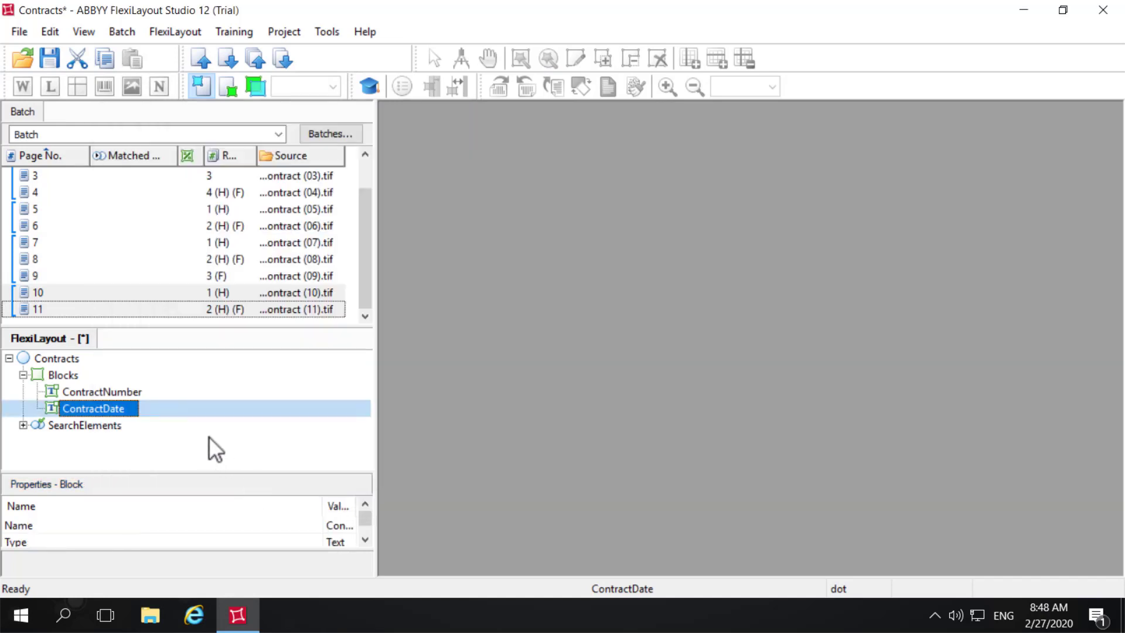
Add a Static Text element to the Header group under SearchElements and name it kwContractNumber
{"action": "left_click", "coordinate": [22, 424]}
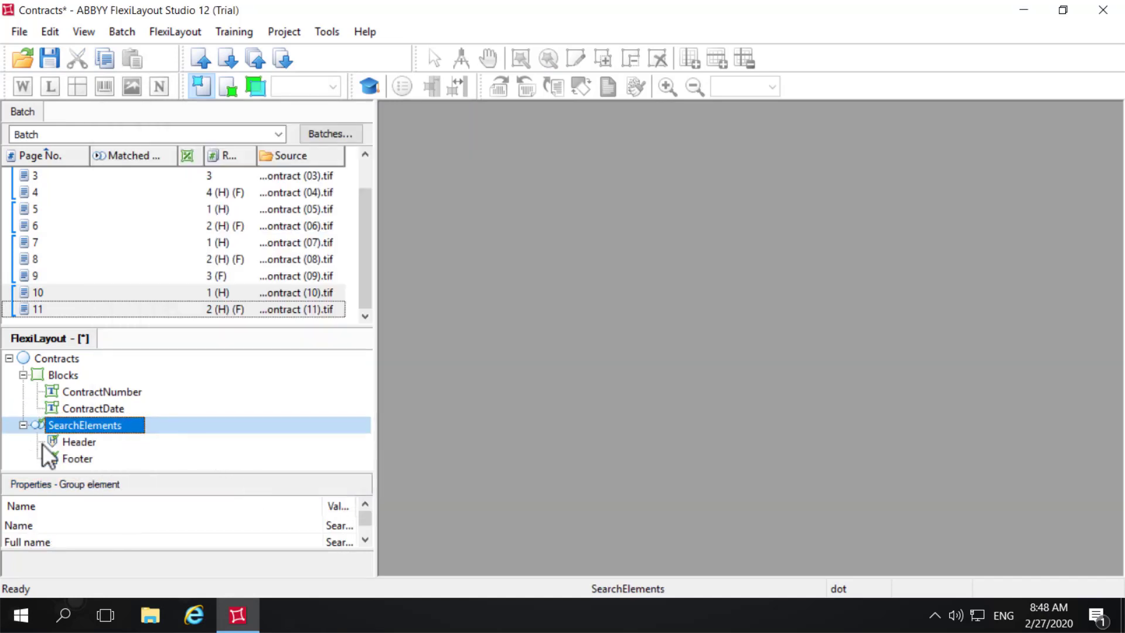
{"action": "left_click", "coordinate": [75, 443]}
{"action": "right_click", "coordinate": [75, 443]}
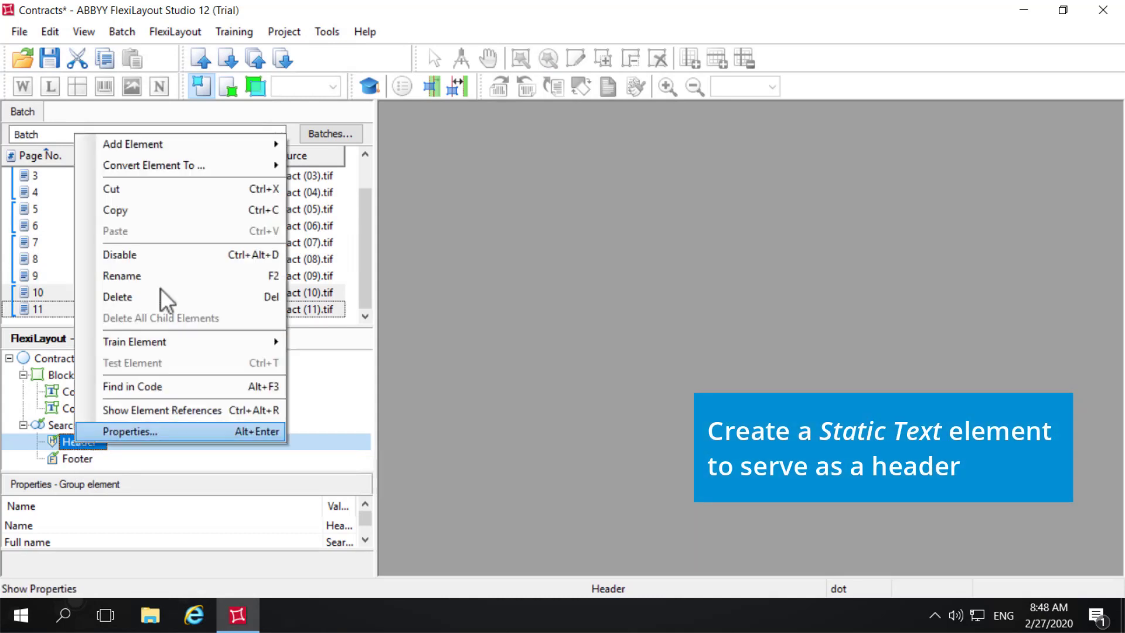
{"action": "mouse_move", "coordinate": [209, 143]}
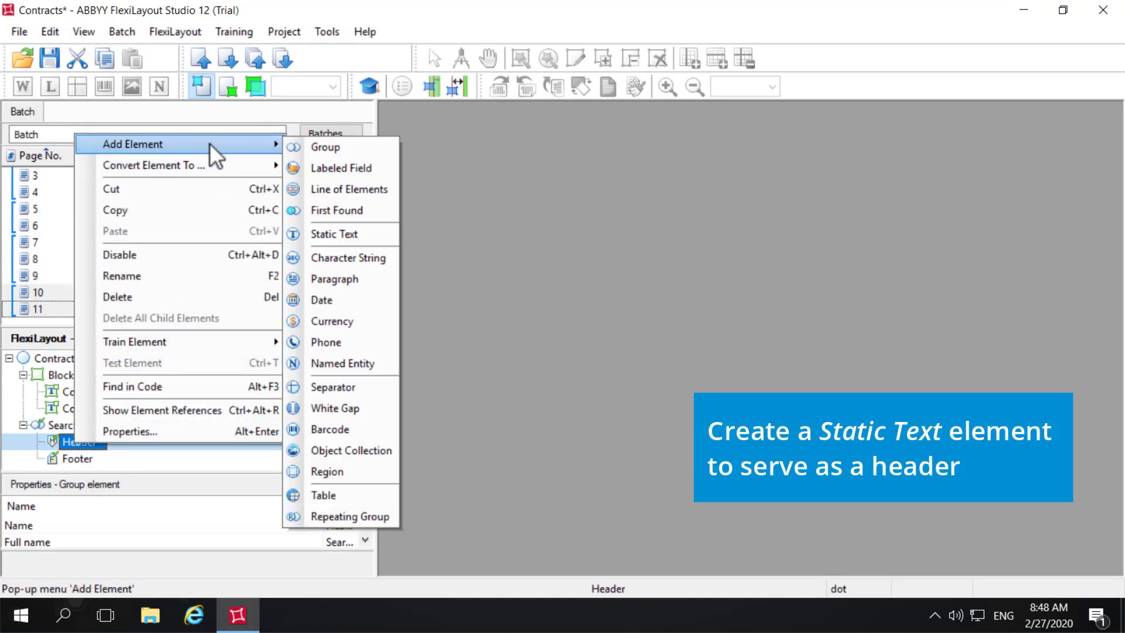
{"action": "left_click", "coordinate": [353, 230]}
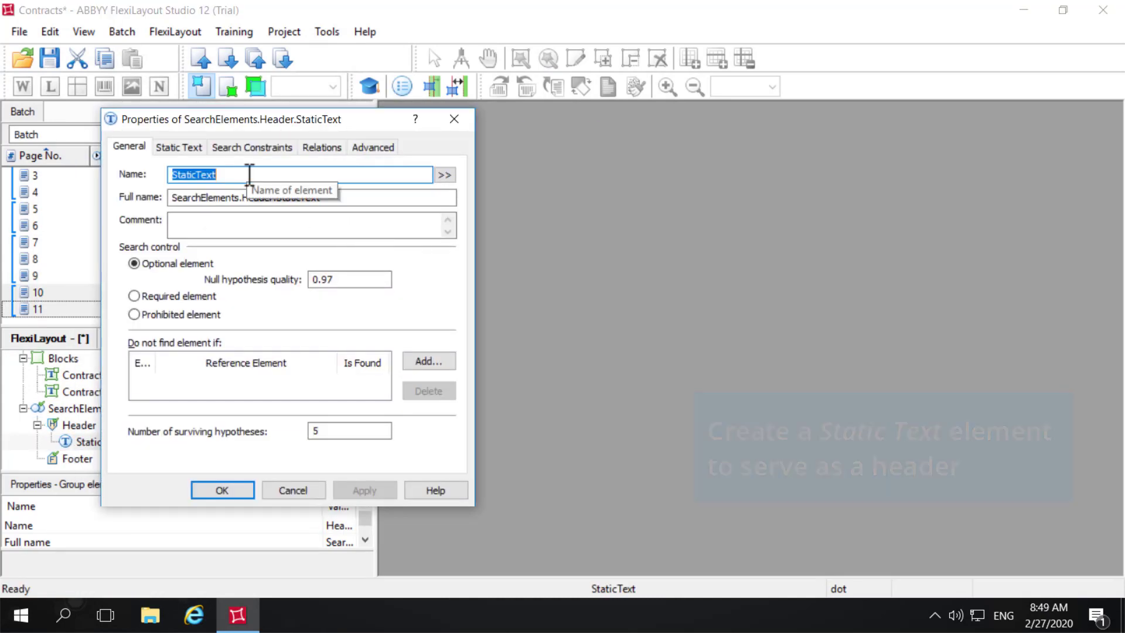
{"action": "key", "text": "BackSpace"}
{"action": "type", "text": "kwContractNumber"}
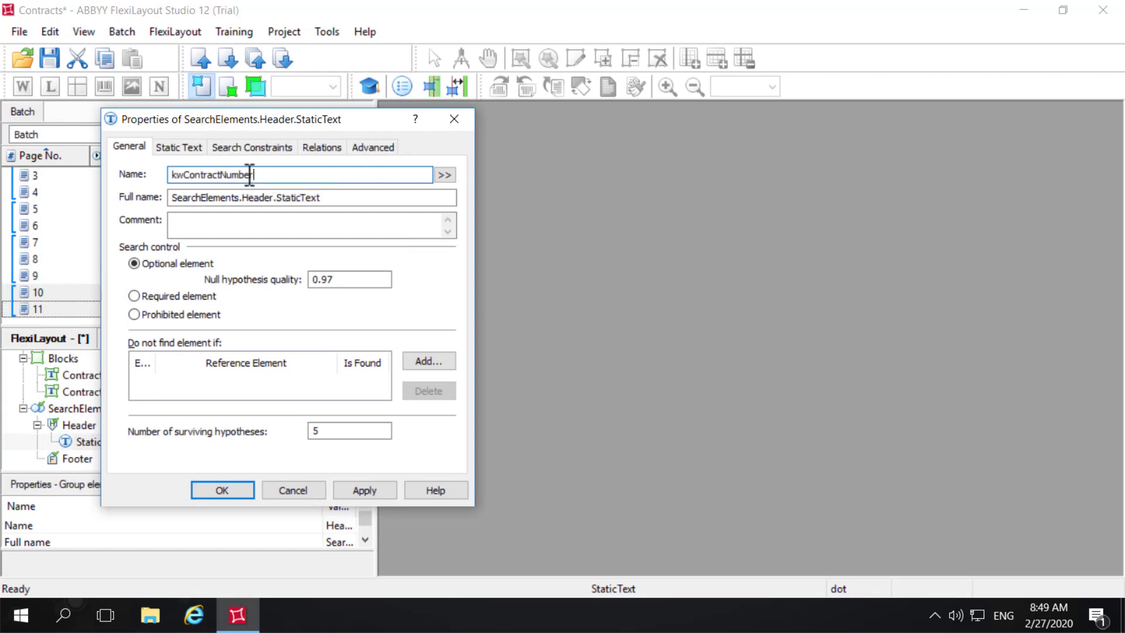
Set the static text element's search text to "AgreementNumber|ContractNo.|ContractNo.:"
{"action": "left_click", "coordinate": [197, 146]}
{"action": "left_click", "coordinate": [288, 194]}
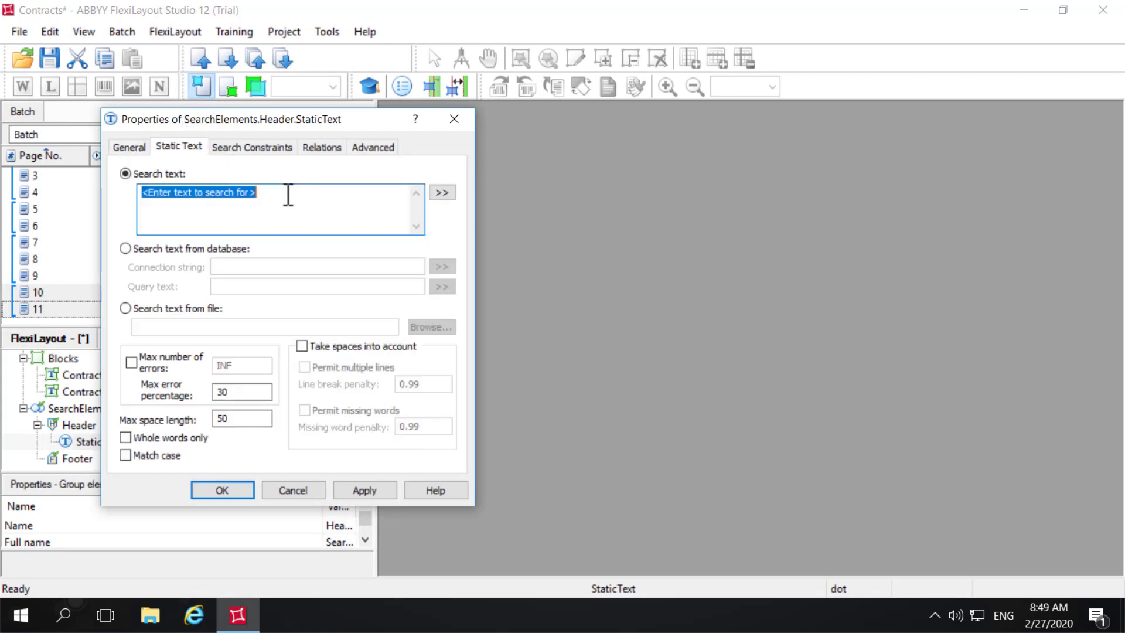
{"action": "key", "text": "BackSpace"}
{"action": "type", "text": "Ag"}
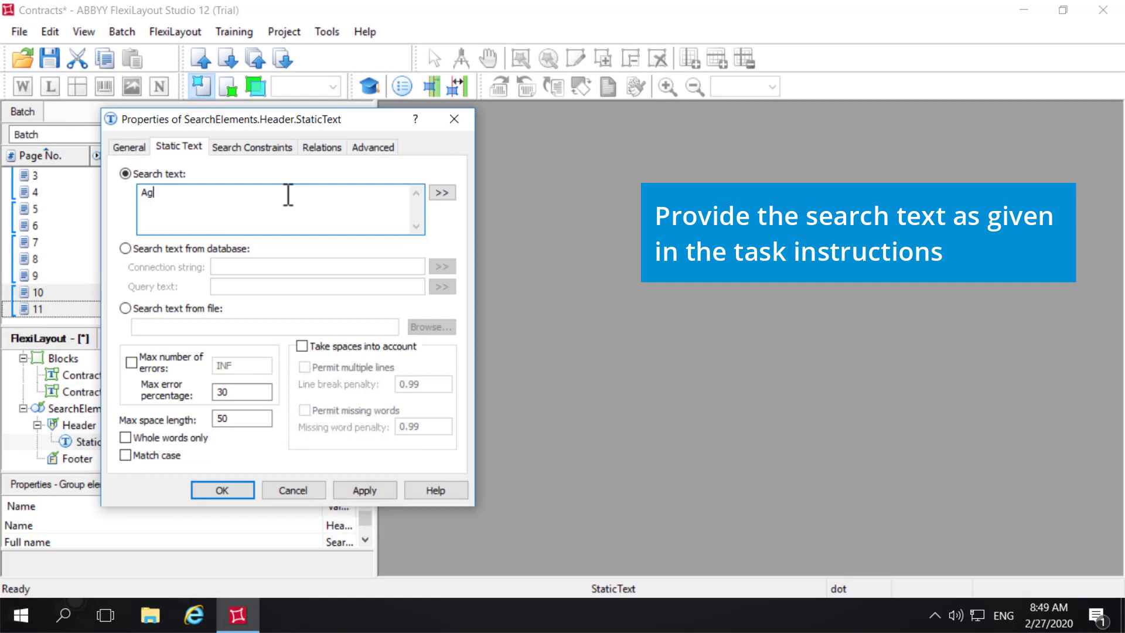
{"action": "type", "text": "ree"}
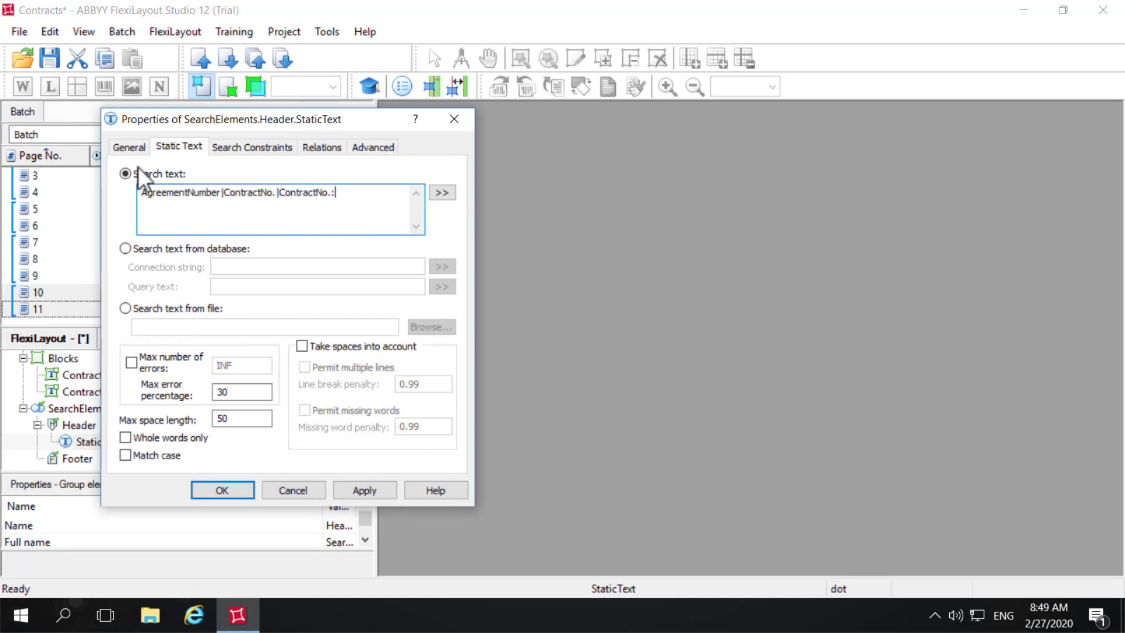
Make kwContractNumber a required element and save its properties
{"action": "left_click", "coordinate": [136, 152]}
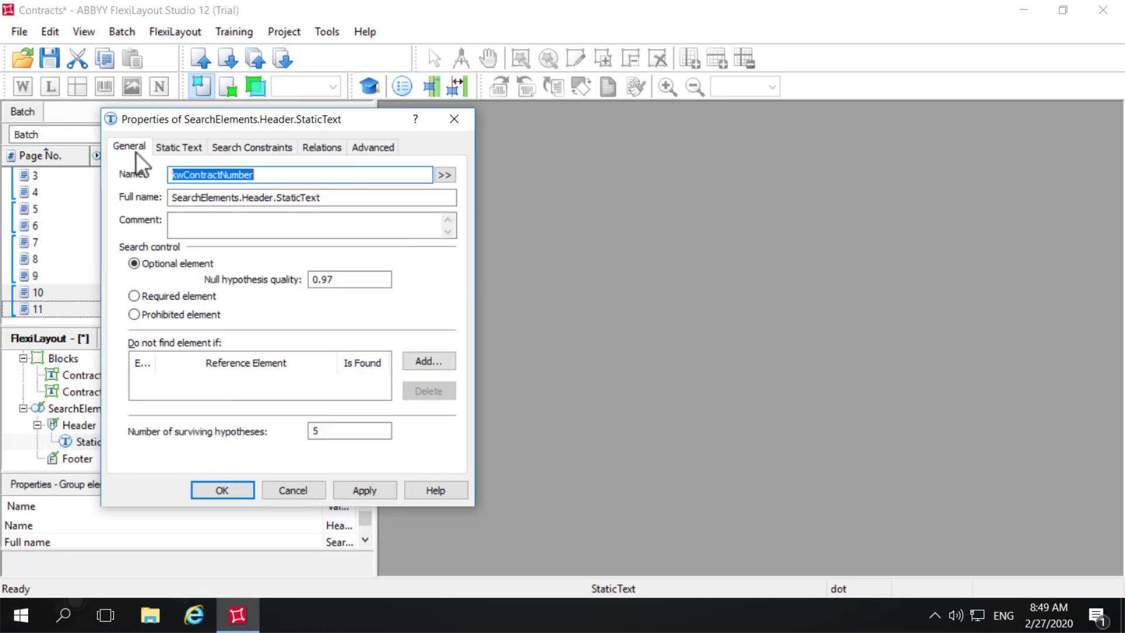
{"action": "left_click", "coordinate": [134, 296]}
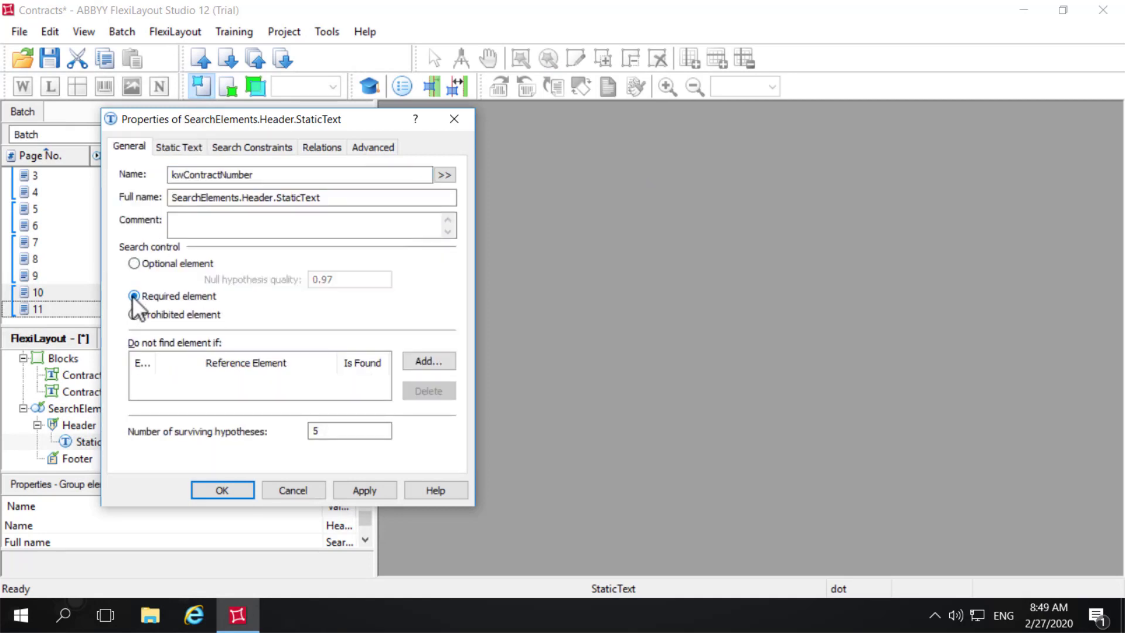
{"action": "left_click", "coordinate": [382, 491]}
{"action": "left_click", "coordinate": [219, 488]}
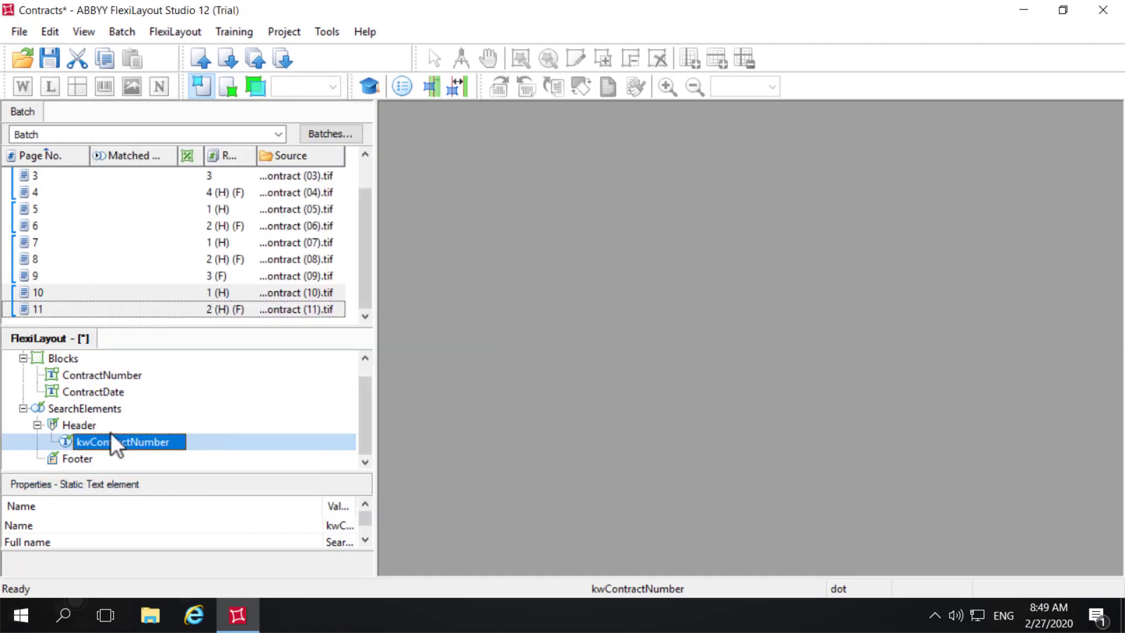
Disable the Footer group under SearchElements
{"action": "right_click", "coordinate": [73, 458]}
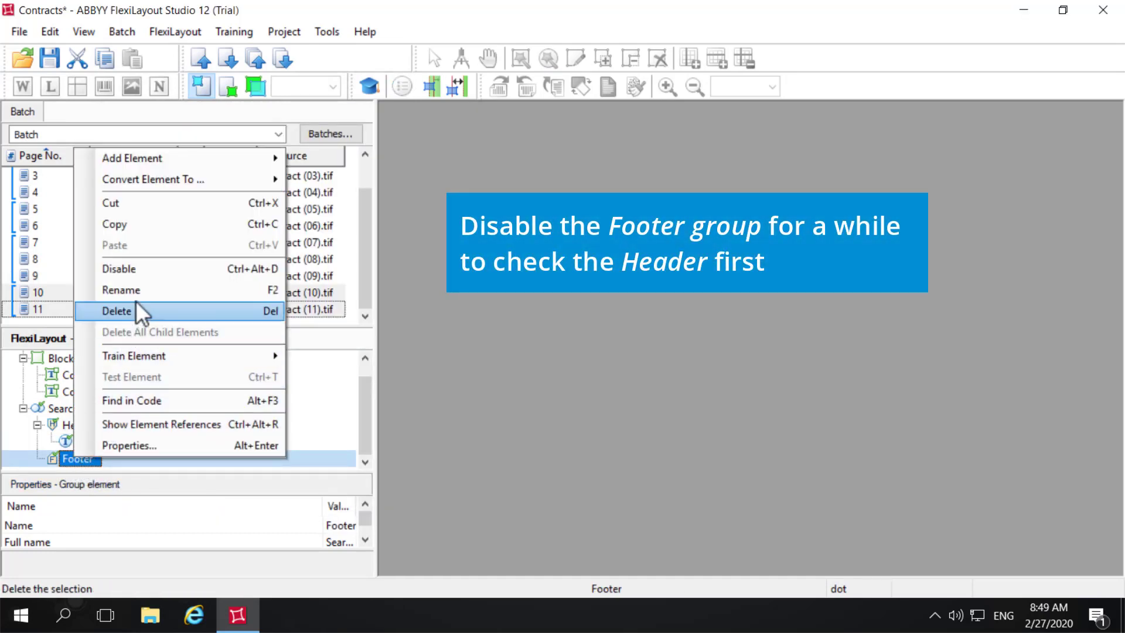
{"action": "left_click", "coordinate": [143, 269]}
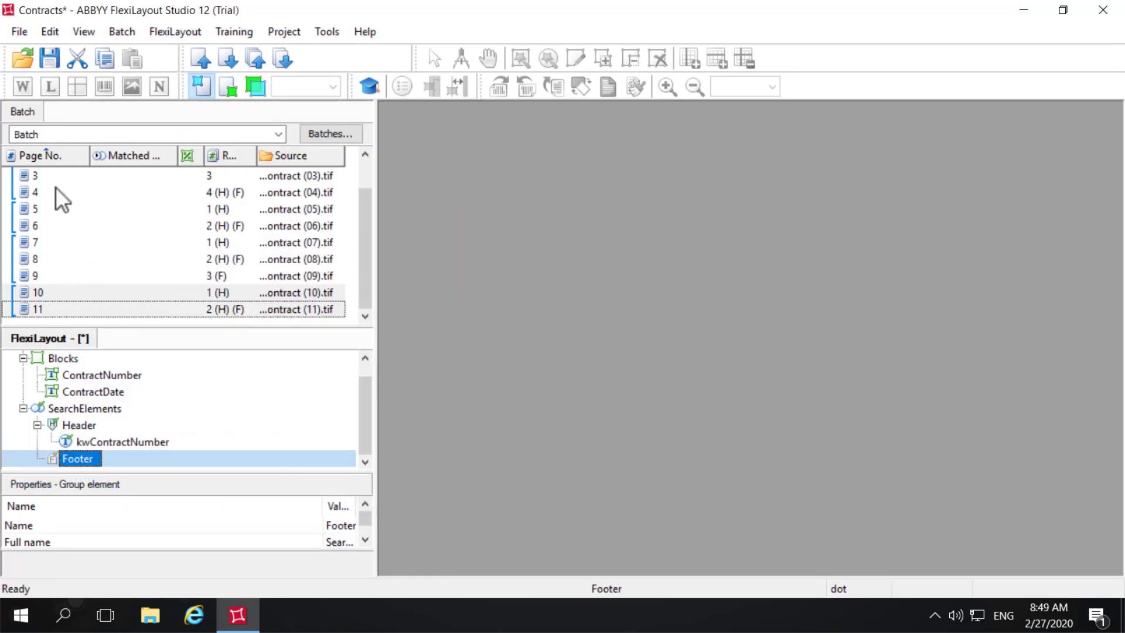
Match the reference document that starts at page 1 and check where kwContractNumber is located across its pages
{"action": "left_click", "coordinate": [48, 171]}
{"action": "left_click", "coordinate": [49, 174]}
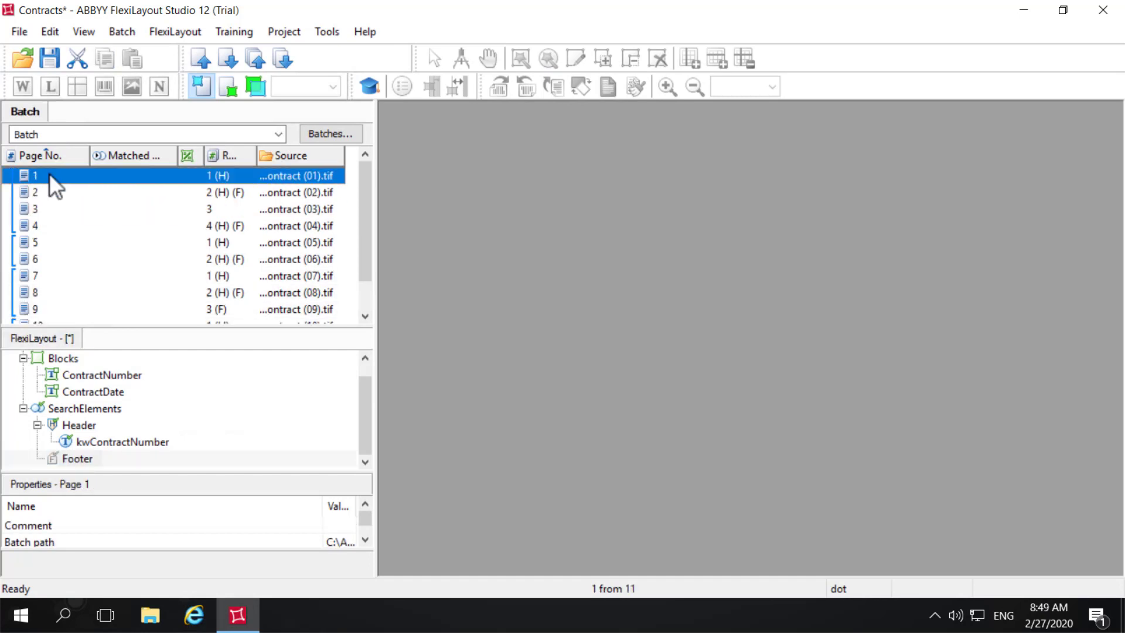
{"action": "right_click", "coordinate": [49, 173]}
{"action": "left_click", "coordinate": [143, 89]}
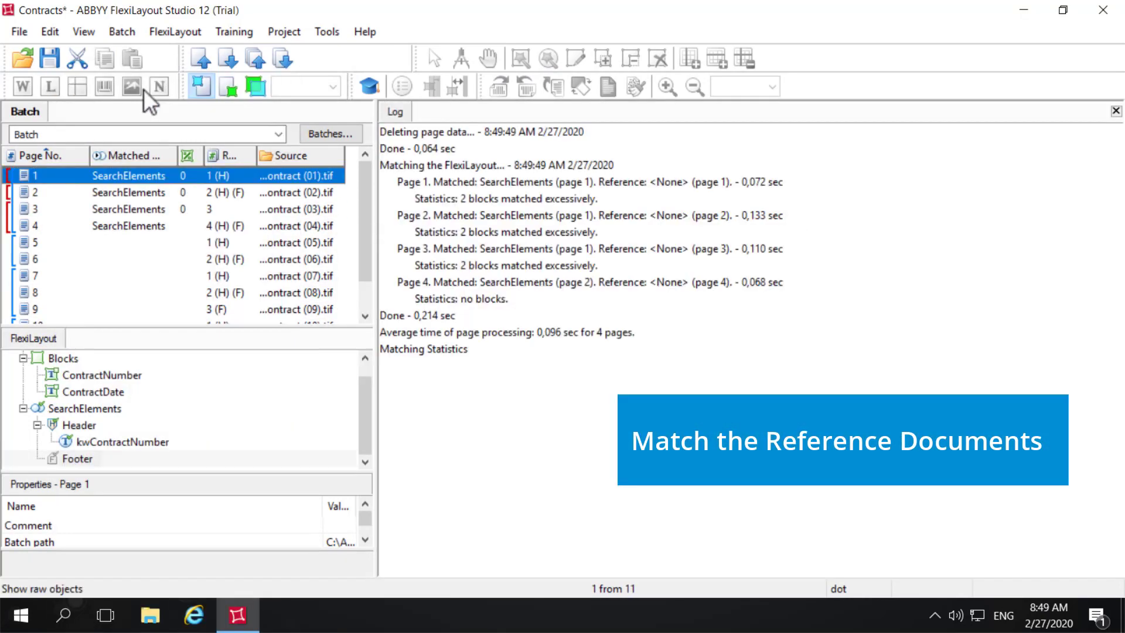
{"action": "double_click", "coordinate": [59, 175]}
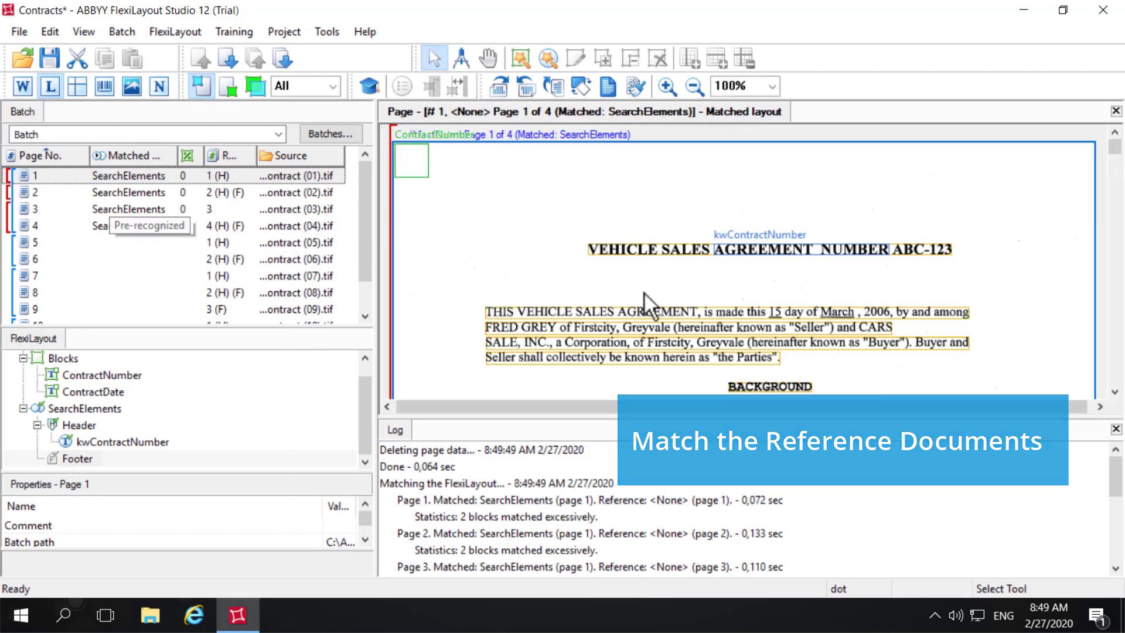
{"action": "scroll", "coordinate": [912, 235], "scroll_direction": "down", "scroll_amount": 10}
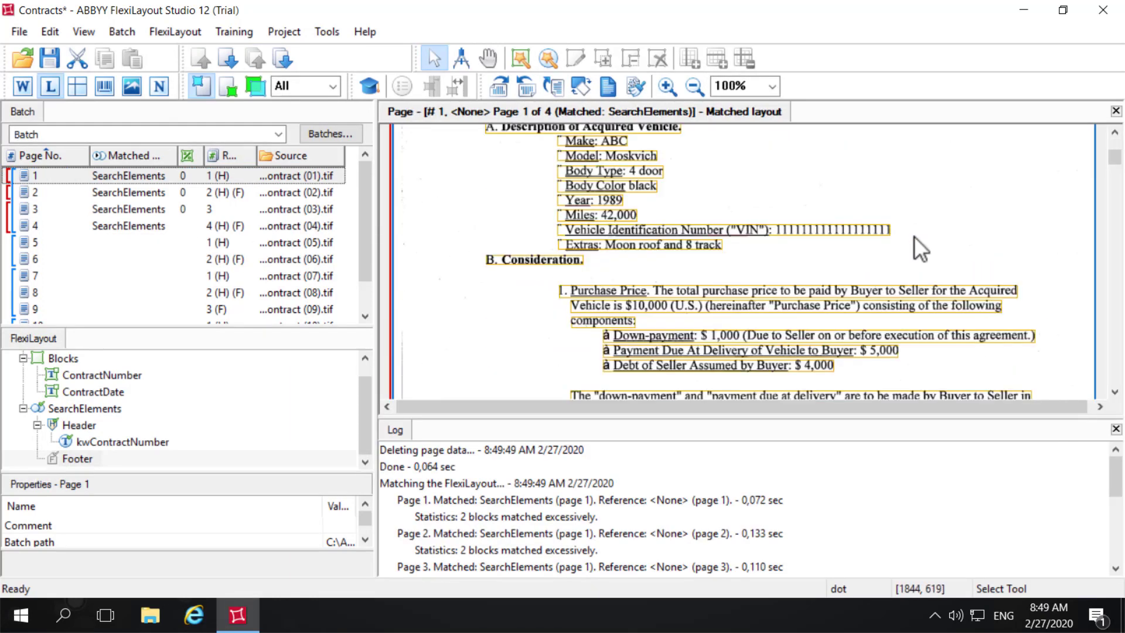
{"action": "scroll", "coordinate": [914, 237], "scroll_direction": "down", "scroll_amount": 15}
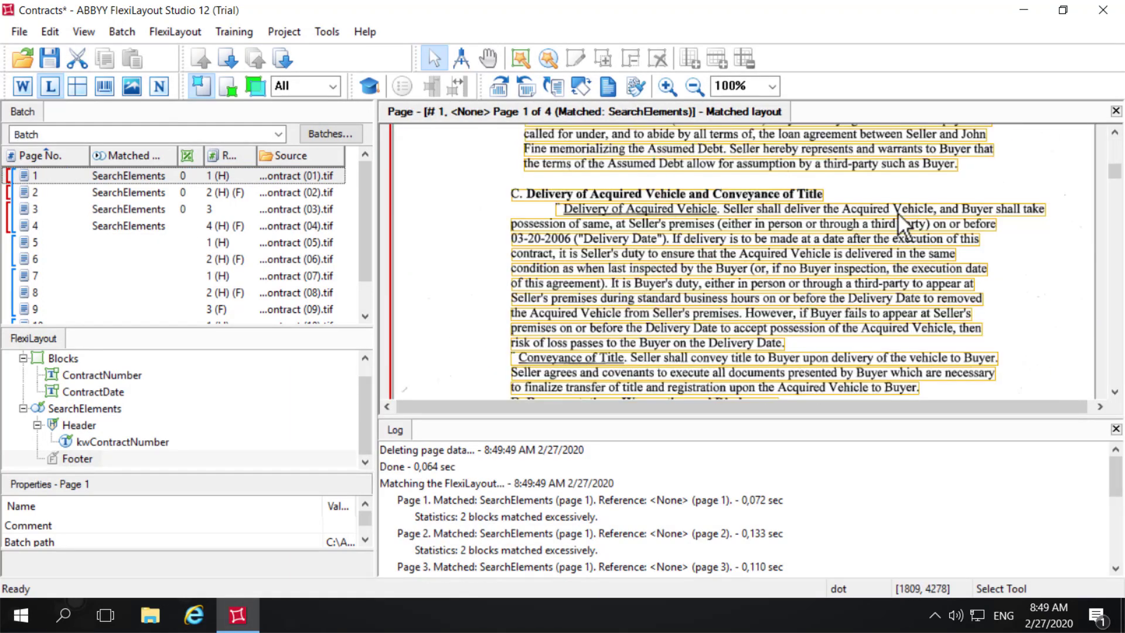
{"action": "scroll", "coordinate": [897, 212], "scroll_direction": "down", "scroll_amount": 15}
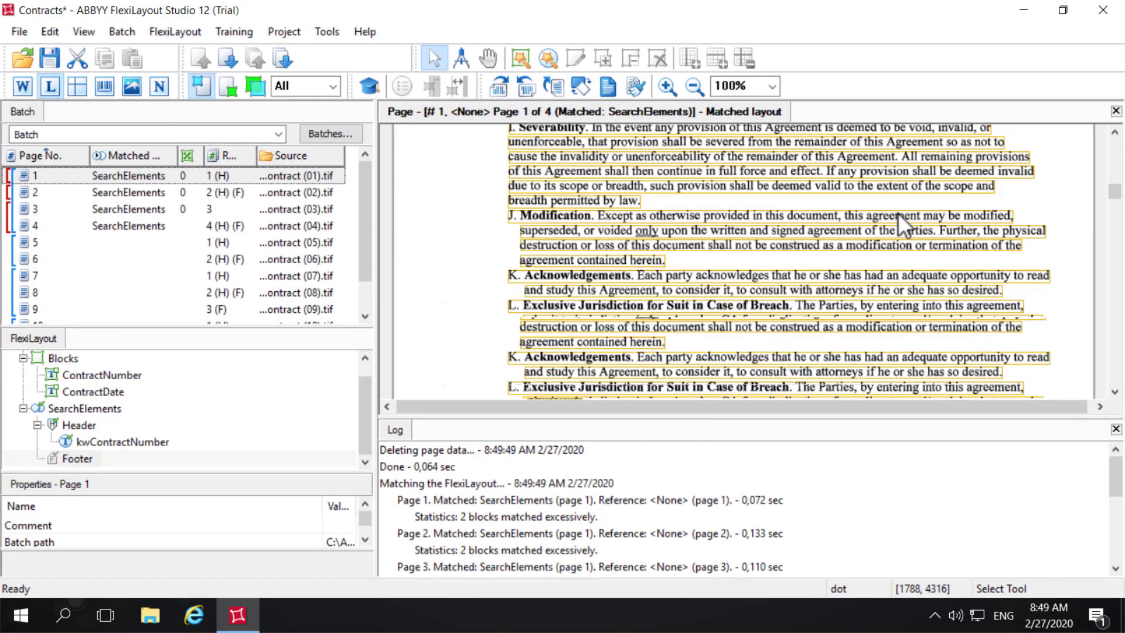
{"action": "scroll", "coordinate": [897, 213], "scroll_direction": "down", "scroll_amount": 3}
{"action": "scroll", "coordinate": [897, 213], "scroll_direction": "down", "scroll_amount": 5}
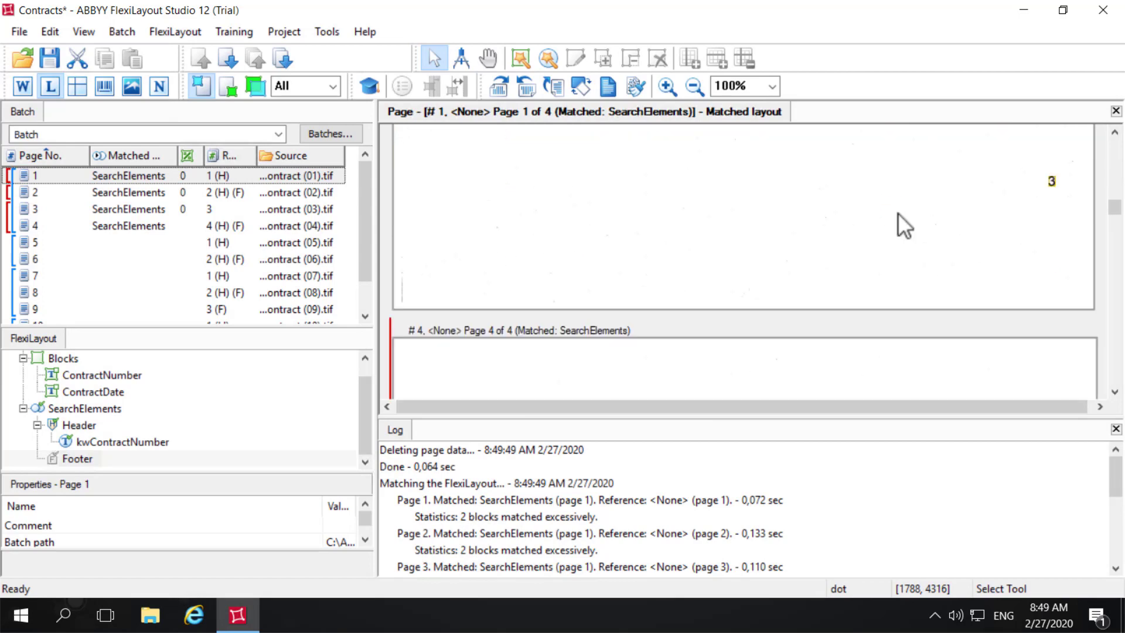
Match the reference document that starts at page 5 and check the kwContractNumber regions on both pages
{"action": "right_click", "coordinate": [64, 240]}
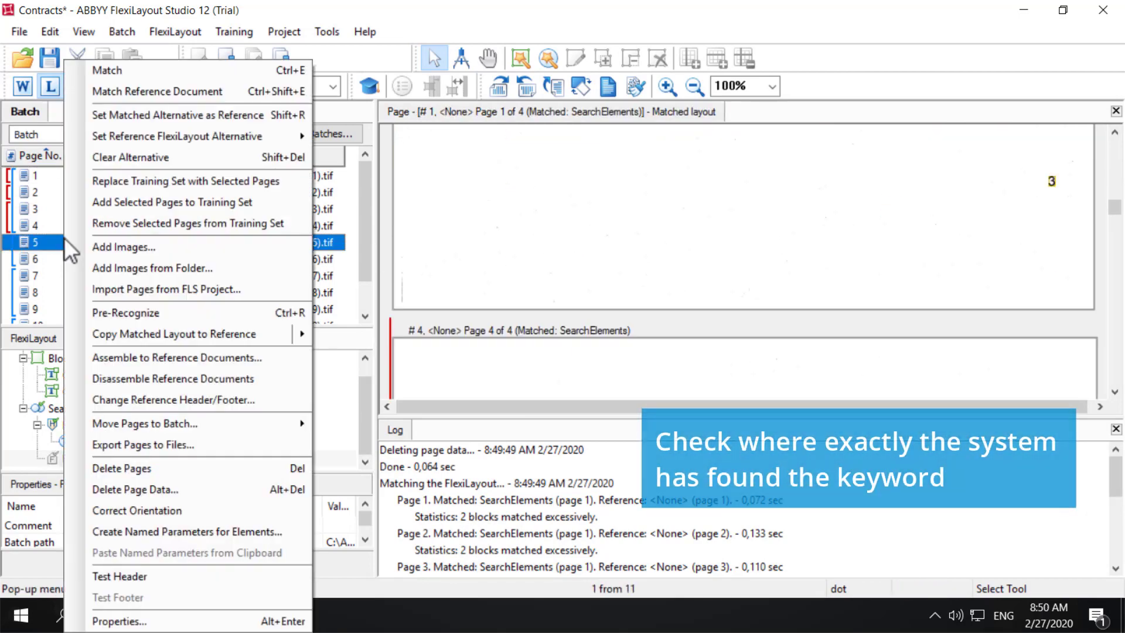
{"action": "left_click", "coordinate": [205, 91]}
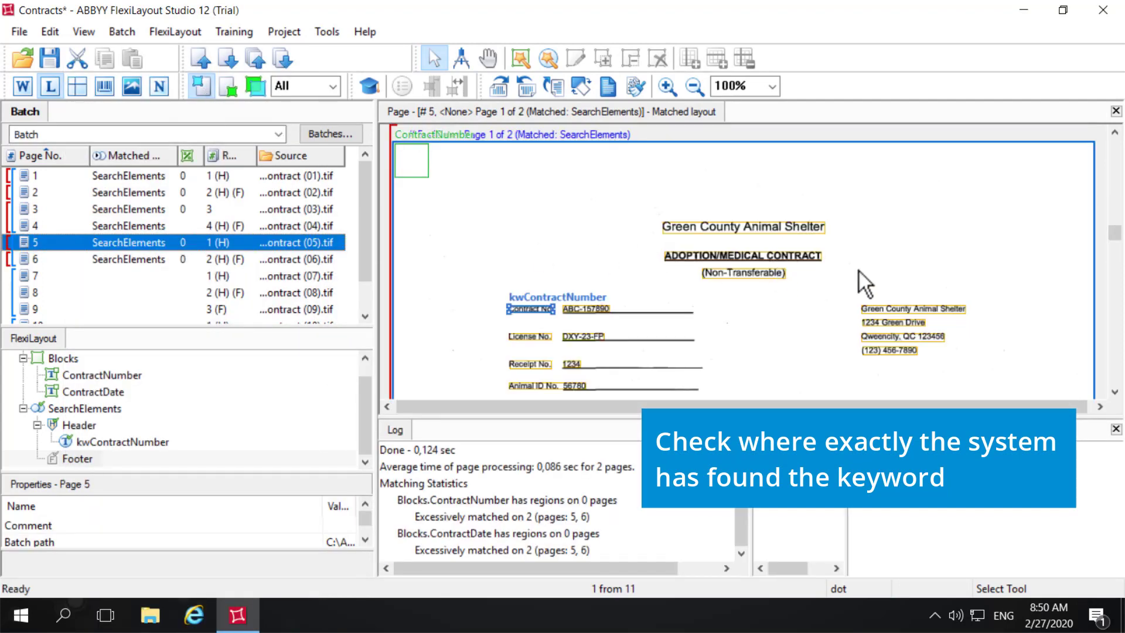
{"action": "scroll", "coordinate": [869, 268], "scroll_direction": "down", "scroll_amount": 10}
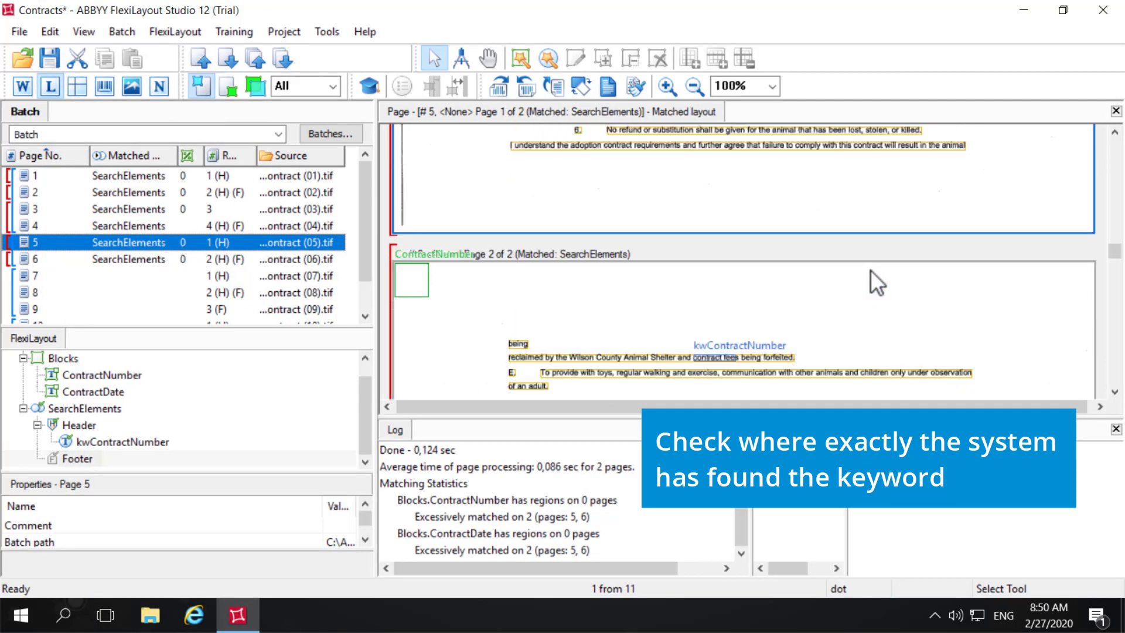
{"action": "scroll", "coordinate": [870, 269], "scroll_direction": "down", "scroll_amount": 2}
Match the reference document that starts at page 7 and check where kwContractNumber is located in its matched layout
{"action": "left_click", "coordinate": [57, 274]}
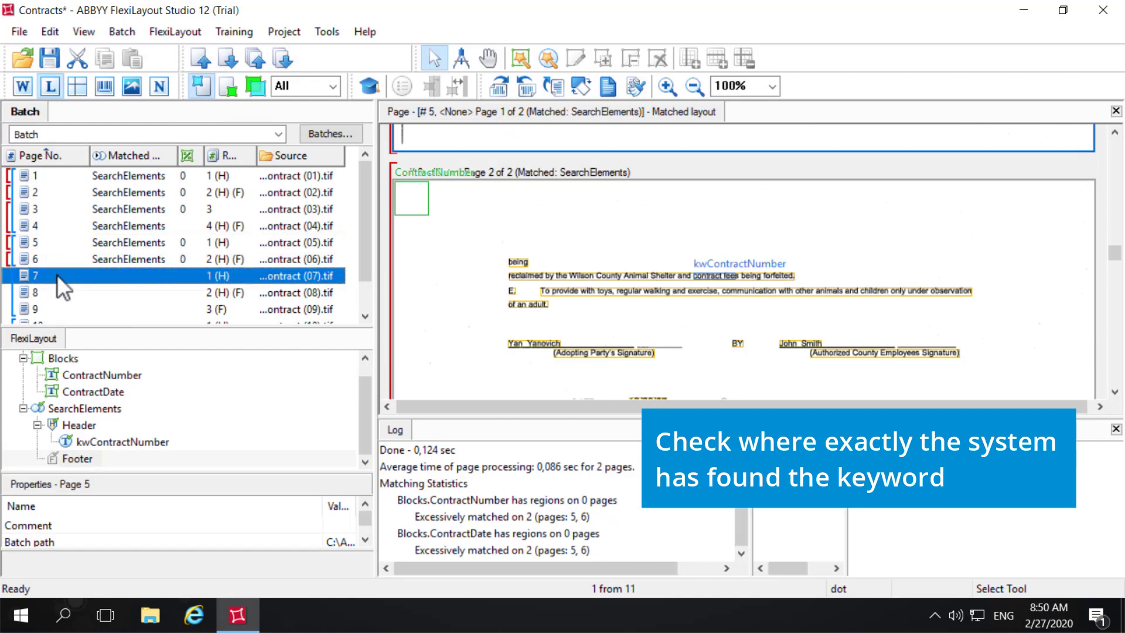
{"action": "right_click", "coordinate": [57, 274]}
{"action": "left_click", "coordinate": [167, 88]}
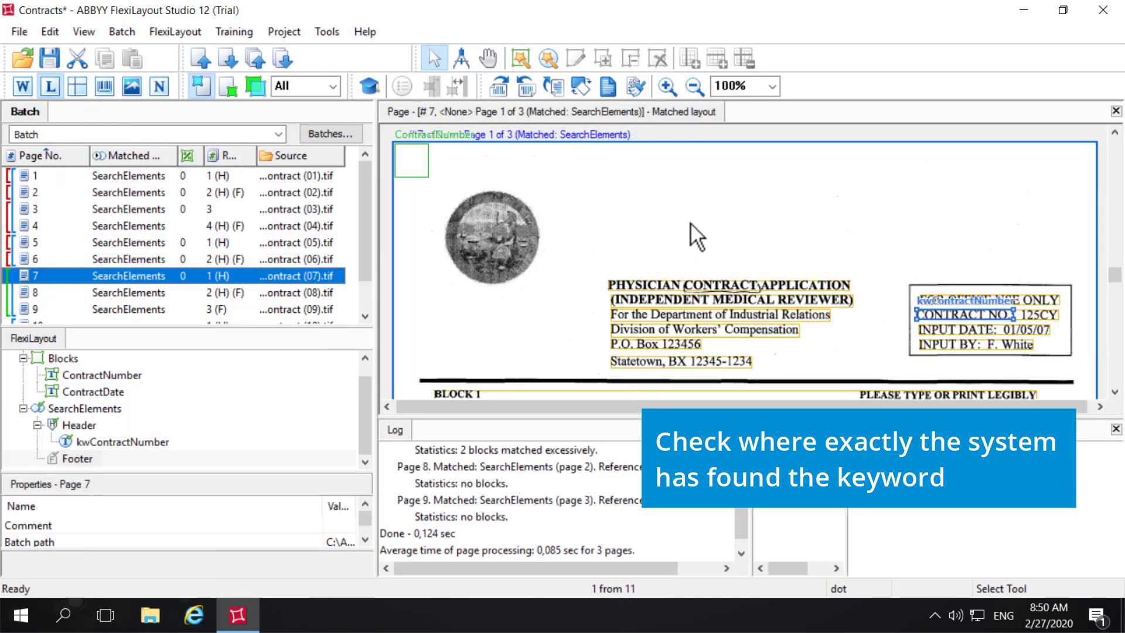
{"action": "scroll", "coordinate": [782, 230], "scroll_direction": "down", "scroll_amount": 10}
{"action": "scroll", "coordinate": [784, 231], "scroll_direction": "down", "scroll_amount": 3}
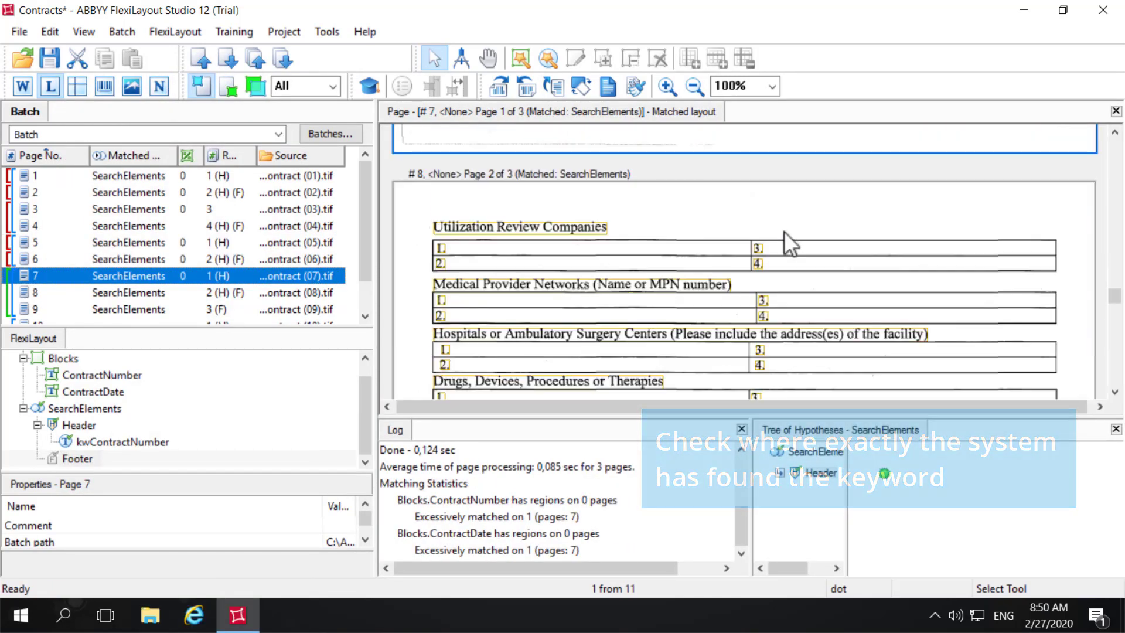
{"action": "scroll", "coordinate": [72, 281], "scroll_direction": "down", "scroll_amount": 1}
Match the reference document that starts at page 10 and inspect its matched layout for kwContractNumber
{"action": "right_click", "coordinate": [47, 290]}
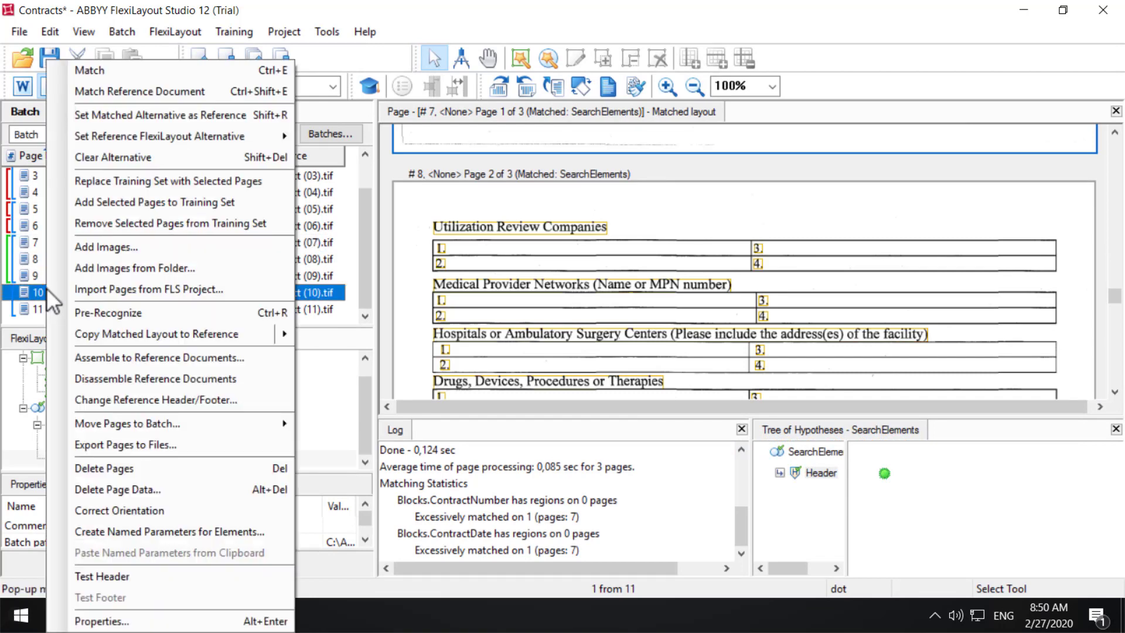
{"action": "left_click", "coordinate": [169, 89]}
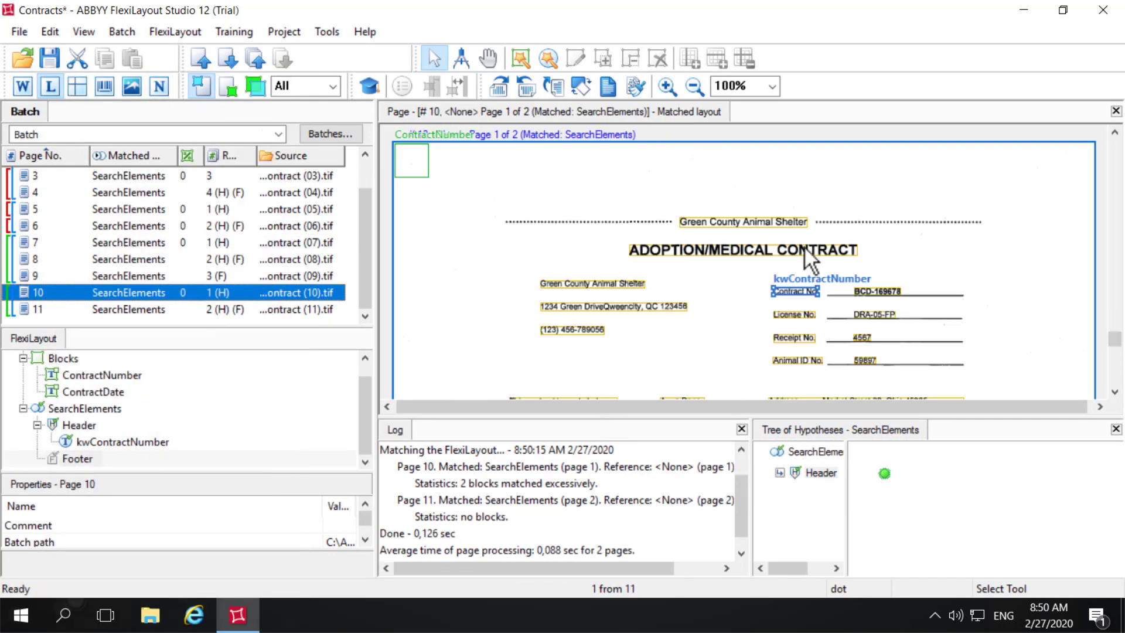
{"action": "scroll", "coordinate": [821, 245], "scroll_direction": "down", "scroll_amount": 10}
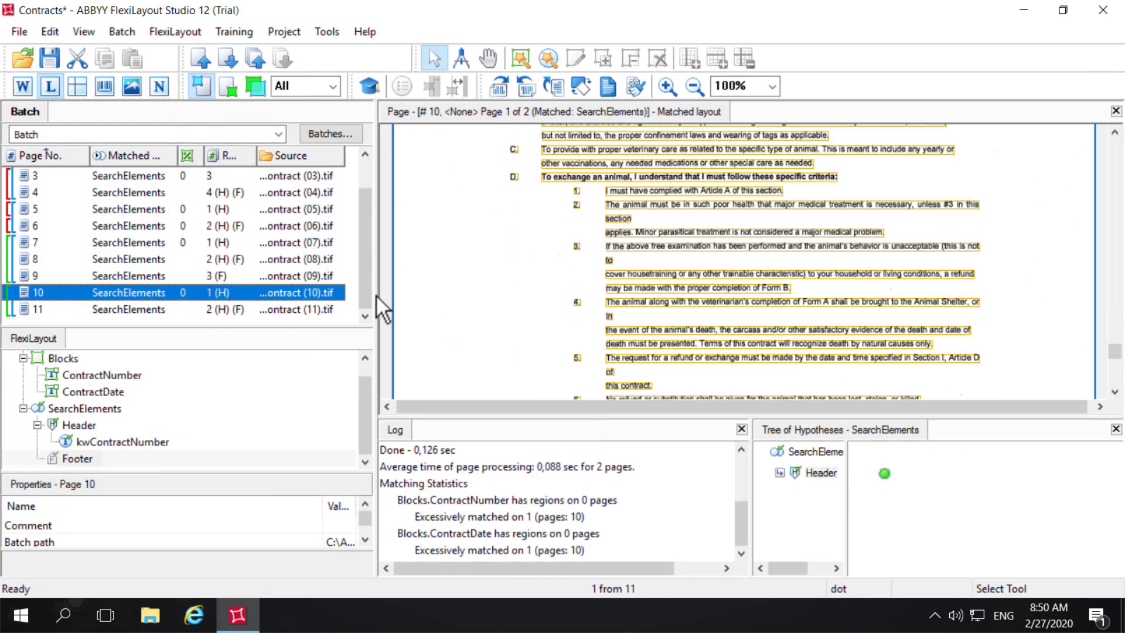
{"action": "scroll", "coordinate": [367, 254], "scroll_direction": "up", "scroll_amount": 1}
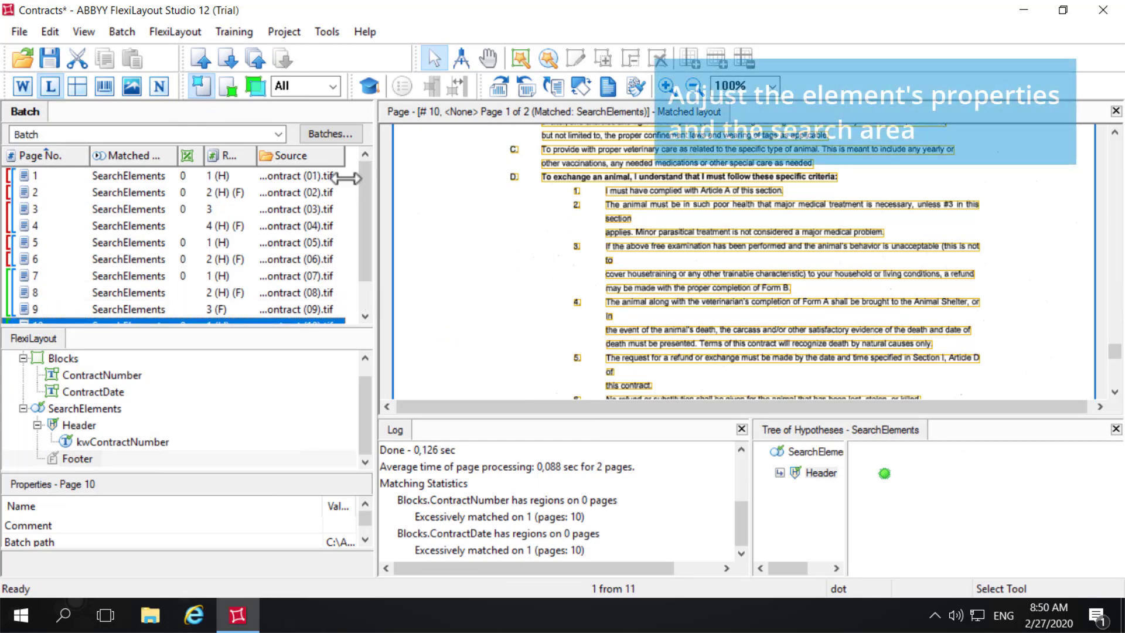
Set the max error percentage of the kwContractNumber static text element to 20
{"action": "left_click", "coordinate": [96, 441]}
{"action": "right_click", "coordinate": [96, 441]}
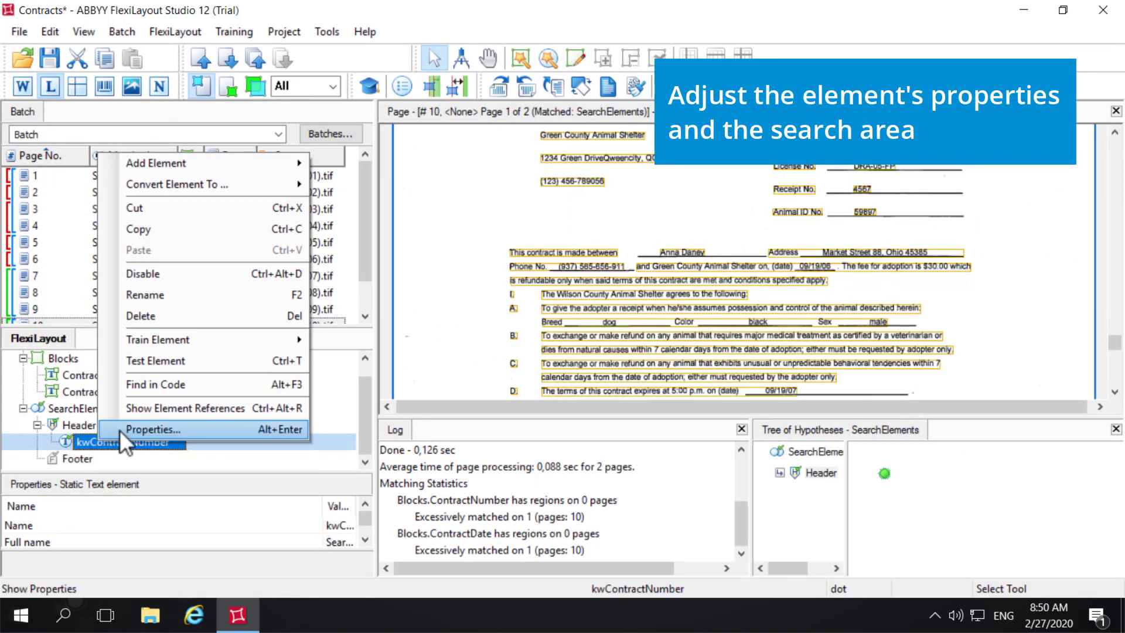
{"action": "left_click", "coordinate": [119, 430]}
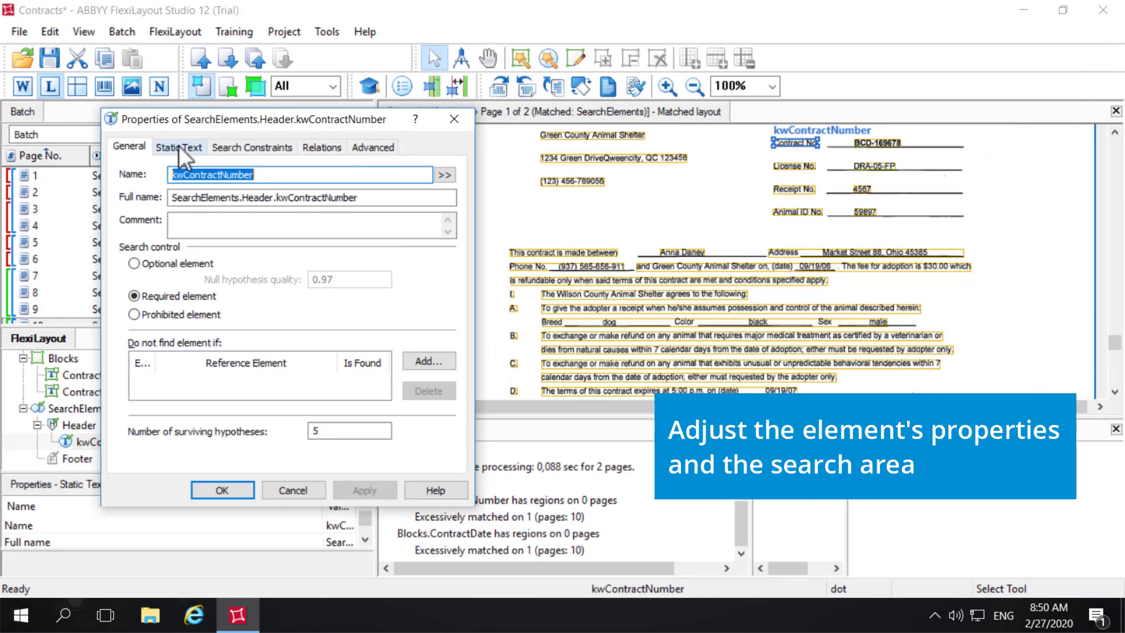
{"action": "left_click", "coordinate": [178, 146]}
{"action": "left_click", "coordinate": [235, 391]}
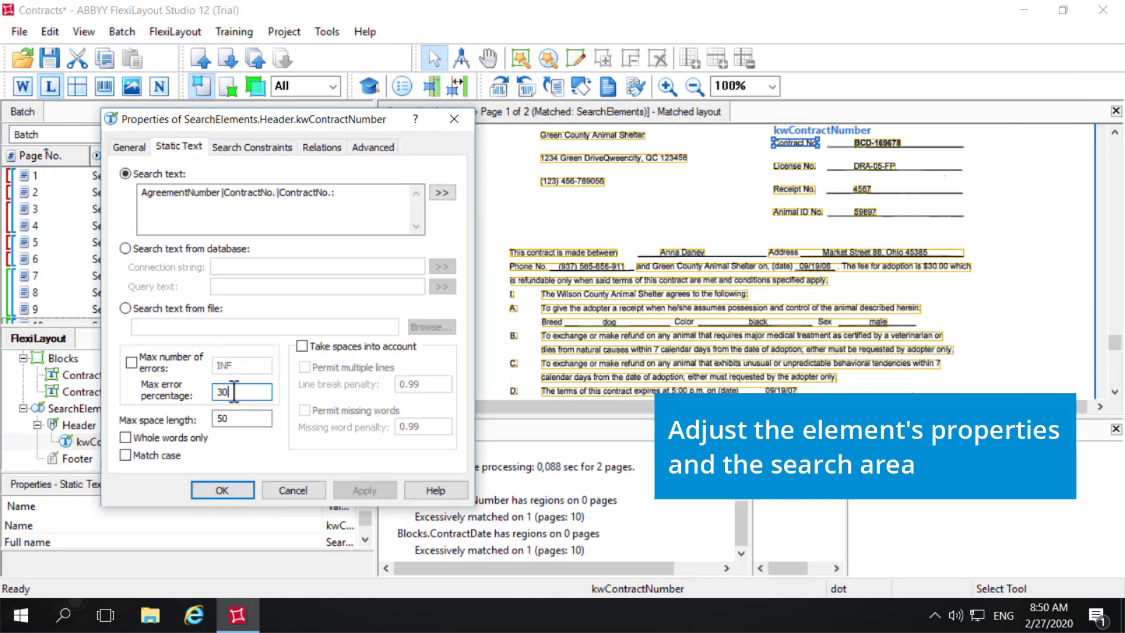
{"action": "key", "text": "BackSpace"}
{"action": "key", "text": "BackSpace"}
{"action": "type", "text": "20"}
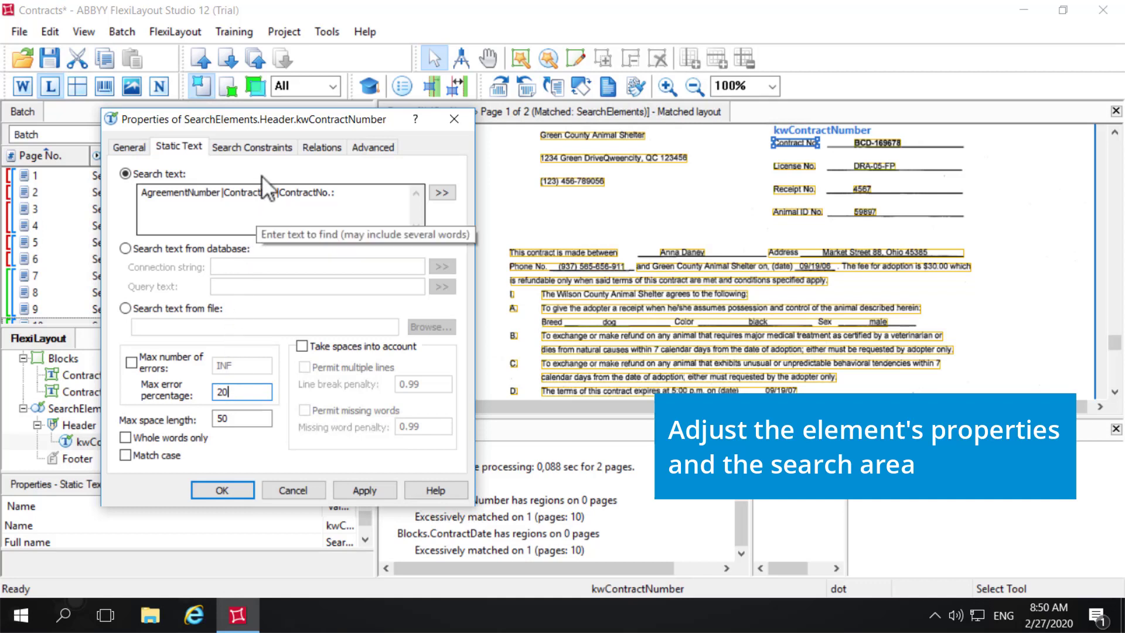
Enable absolute search area constraints for kwContractNumber, add an area for page range 1, and save the element's properties
{"action": "left_click", "coordinate": [278, 151]}
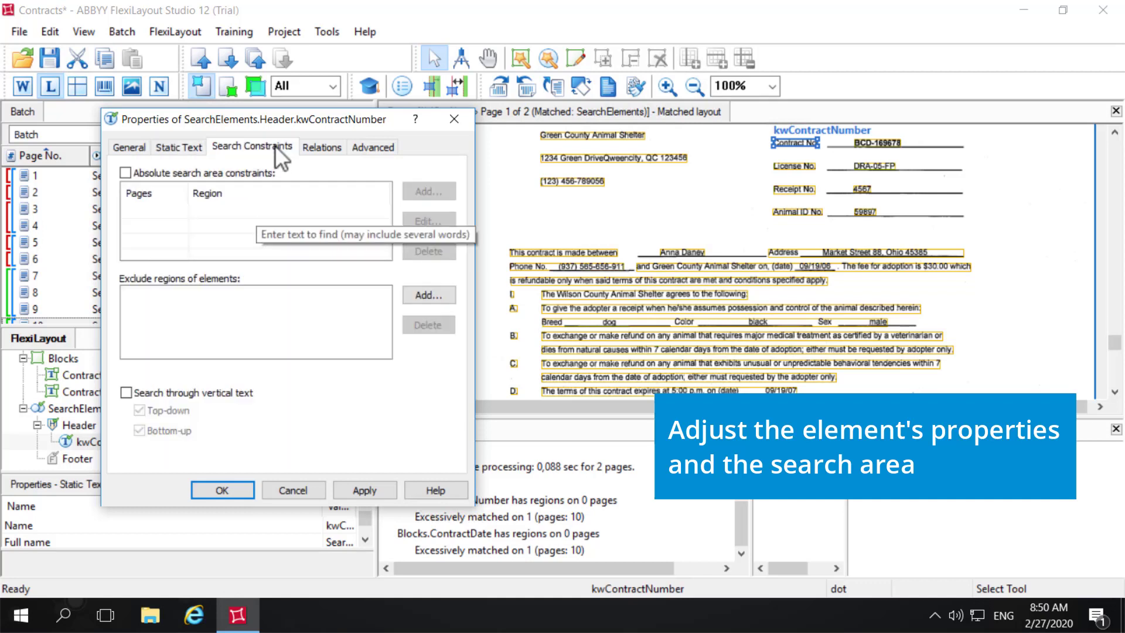
{"action": "left_click", "coordinate": [125, 172]}
{"action": "left_click", "coordinate": [434, 189]}
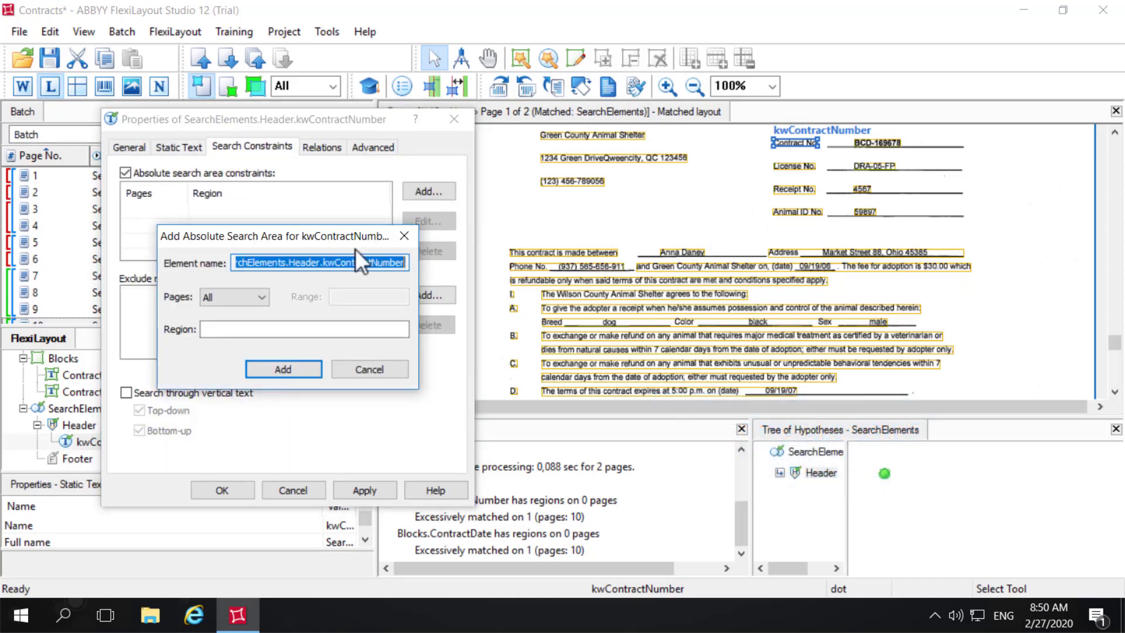
{"action": "left_click", "coordinate": [261, 297]}
{"action": "left_click", "coordinate": [223, 354]}
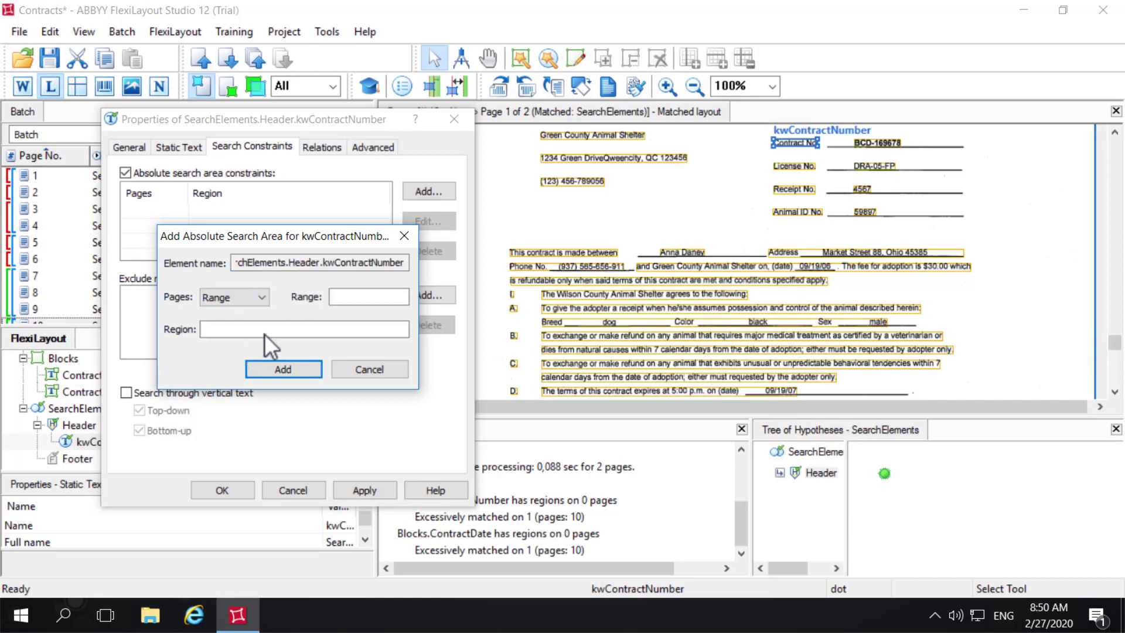
{"action": "left_click", "coordinate": [354, 295]}
{"action": "type", "text": "1"}
{"action": "left_click", "coordinate": [297, 374]}
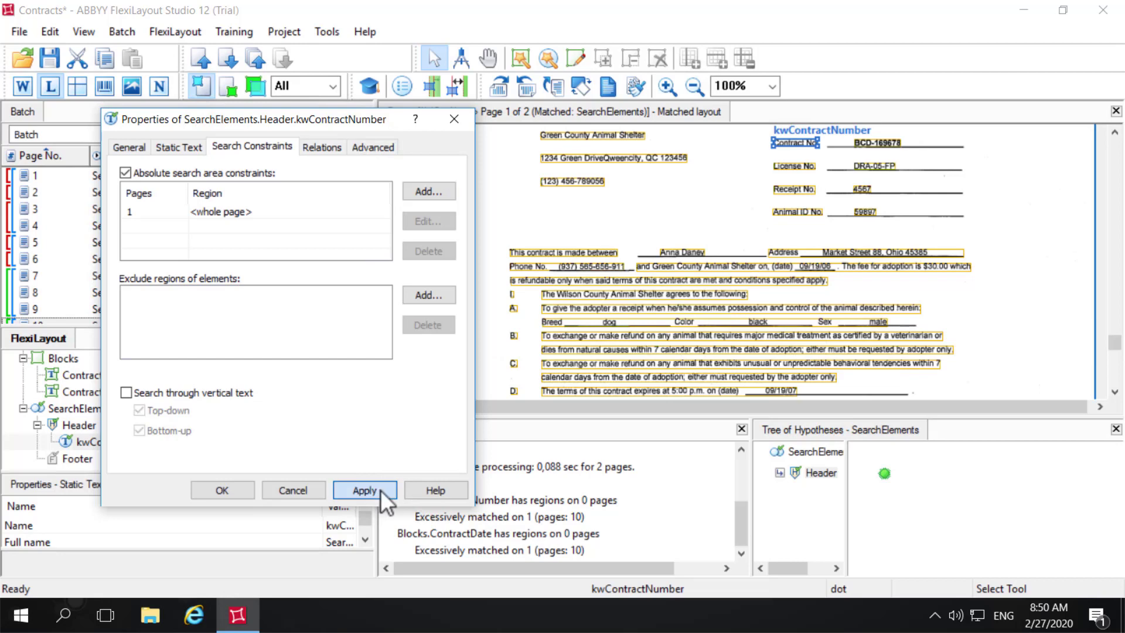
{"action": "left_click", "coordinate": [380, 489]}
{"action": "left_click", "coordinate": [229, 492]}
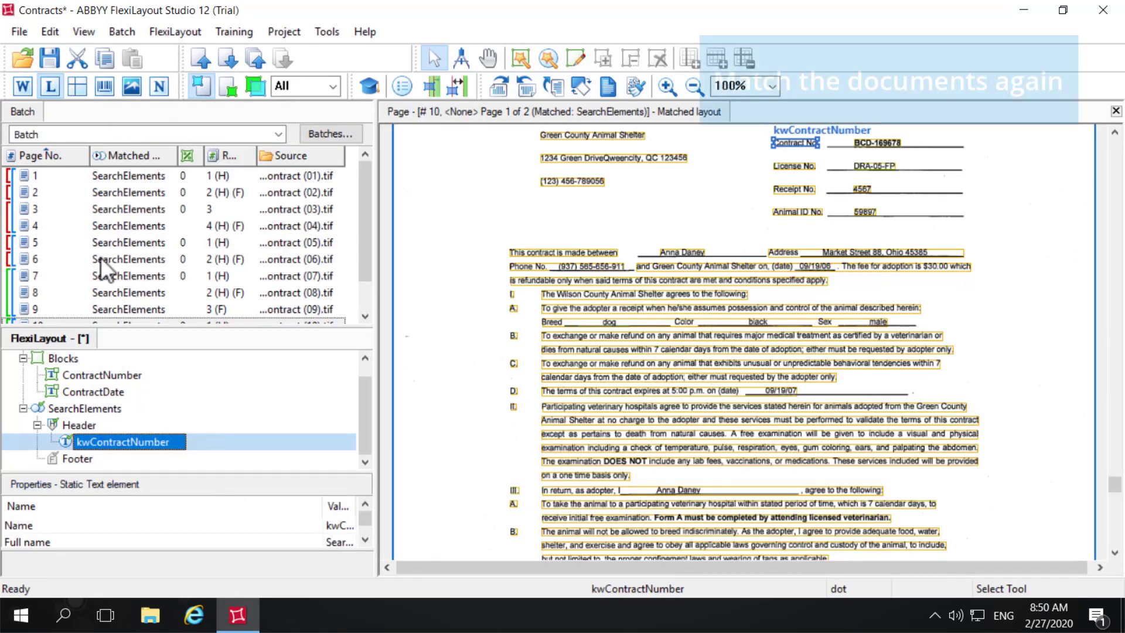
Rematch the reference document that starts at page 1 and check the placement of kwContractNumber
{"action": "right_click", "coordinate": [50, 170]}
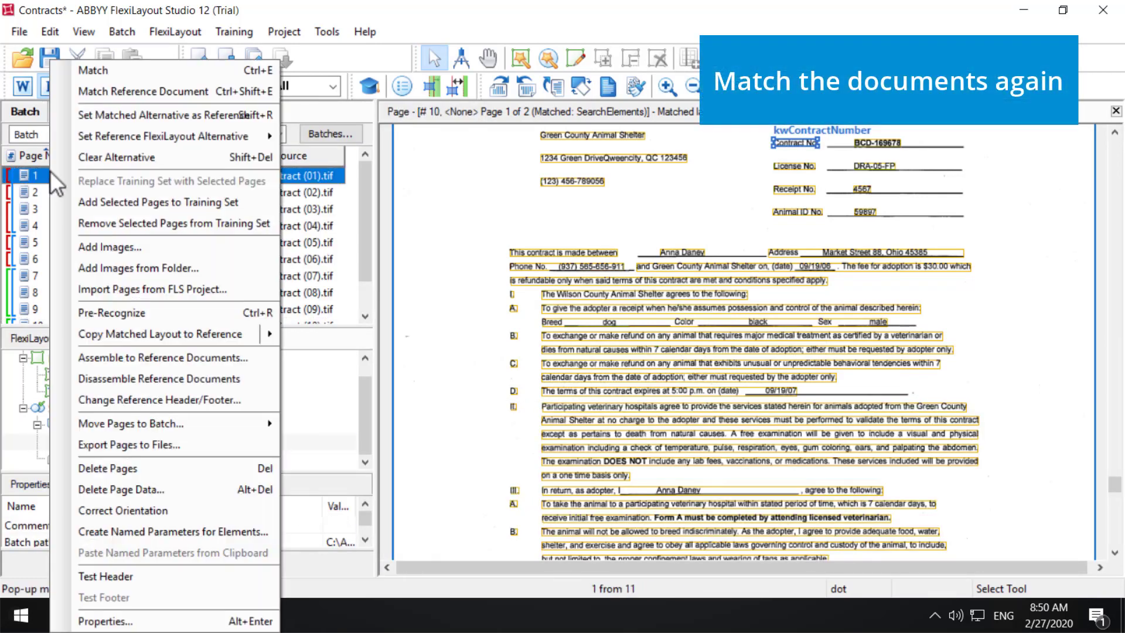
{"action": "left_click", "coordinate": [131, 92]}
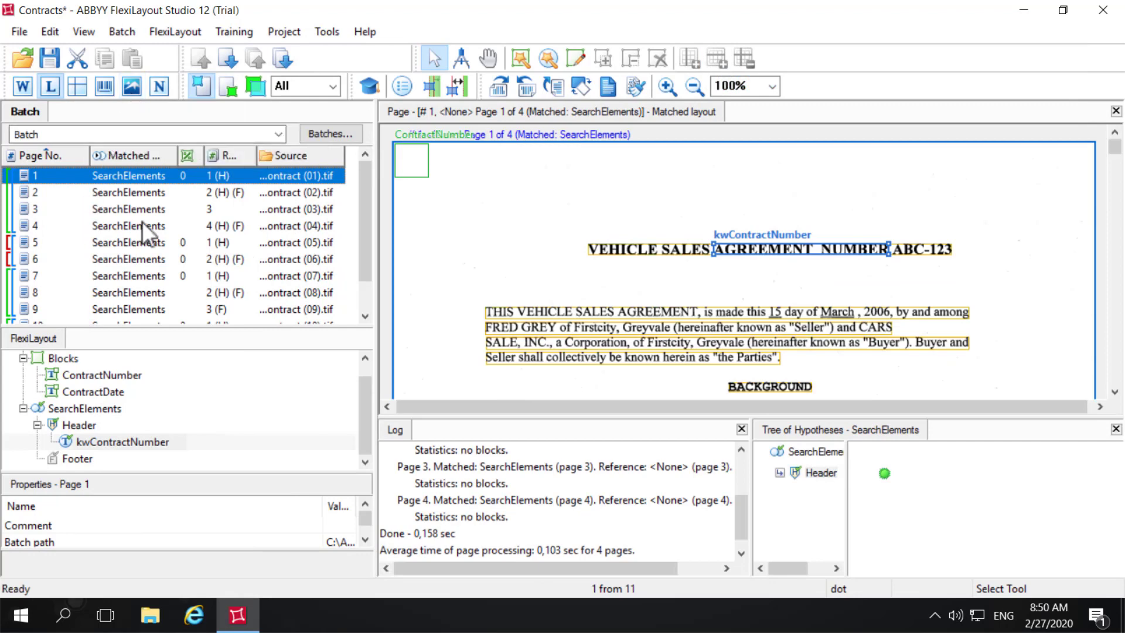
{"action": "scroll", "coordinate": [785, 218], "scroll_direction": "down", "scroll_amount": 15}
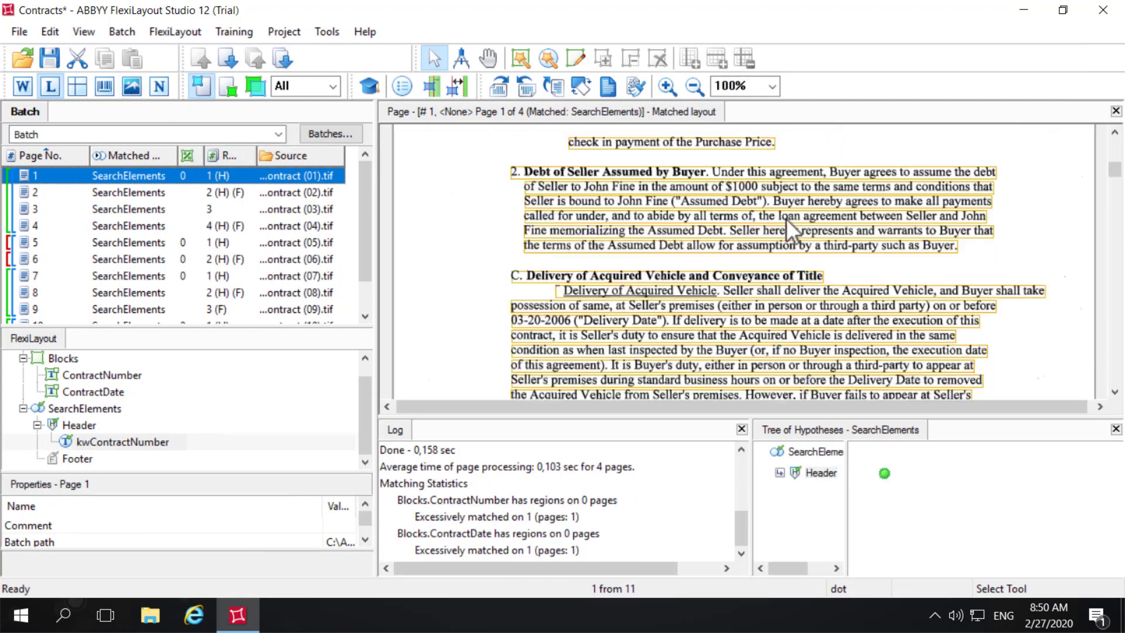
Rematch the reference document that starts at page 5 and check both pages for kwContractNumber
{"action": "left_click", "coordinate": [39, 244]}
{"action": "right_click", "coordinate": [38, 244]}
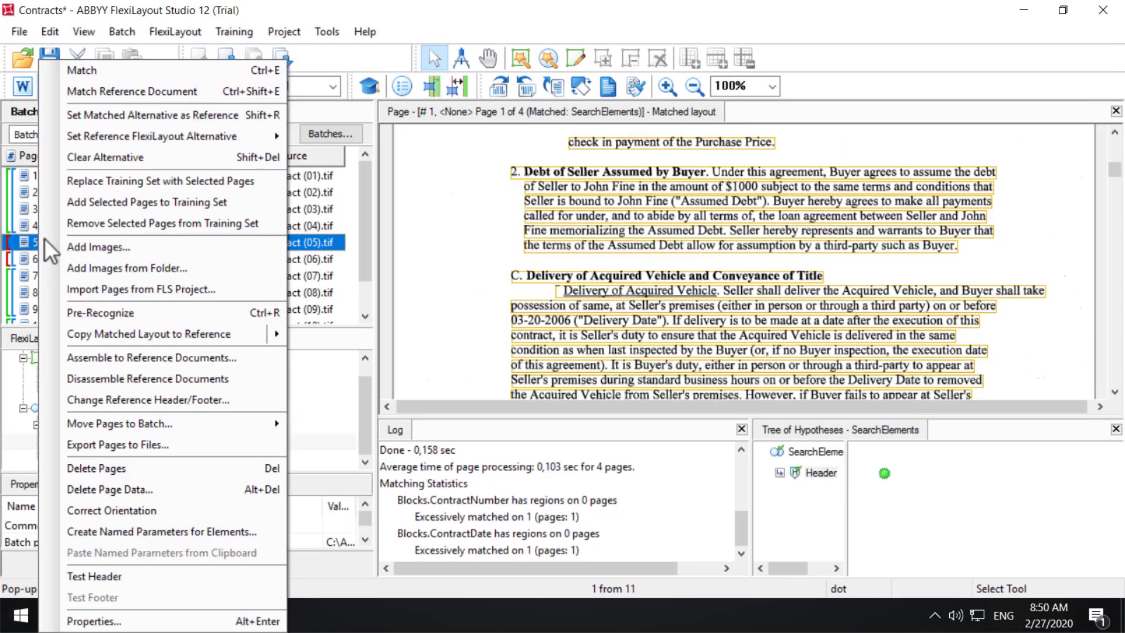
{"action": "left_click", "coordinate": [160, 83]}
{"action": "scroll", "coordinate": [693, 254], "scroll_direction": "down", "scroll_amount": 12}
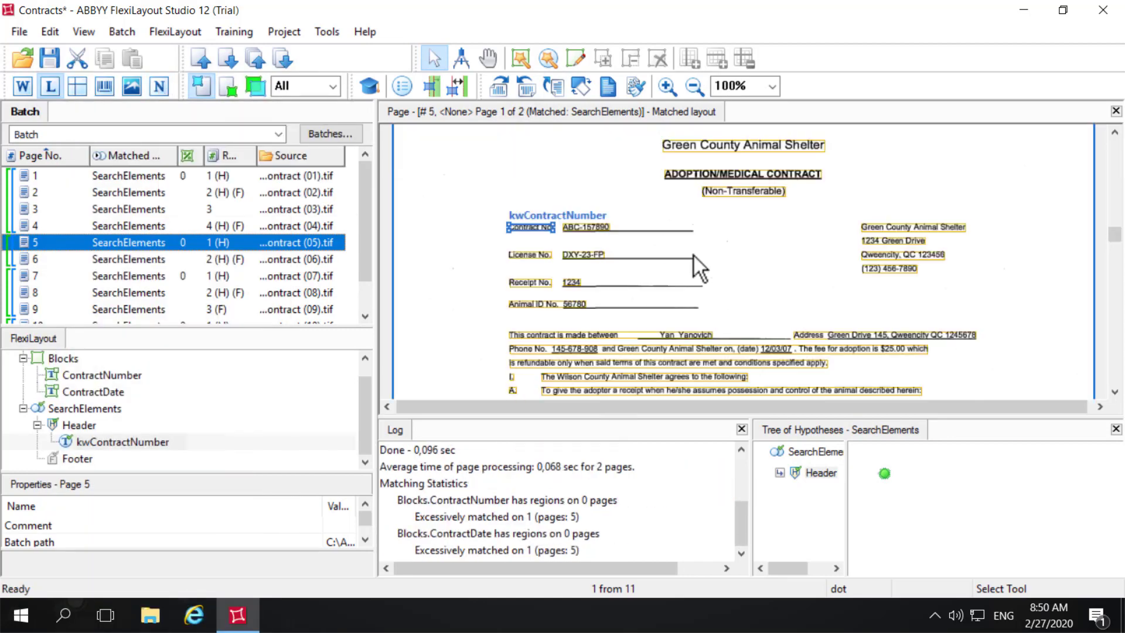
{"action": "scroll", "coordinate": [693, 254], "scroll_direction": "down", "scroll_amount": 3}
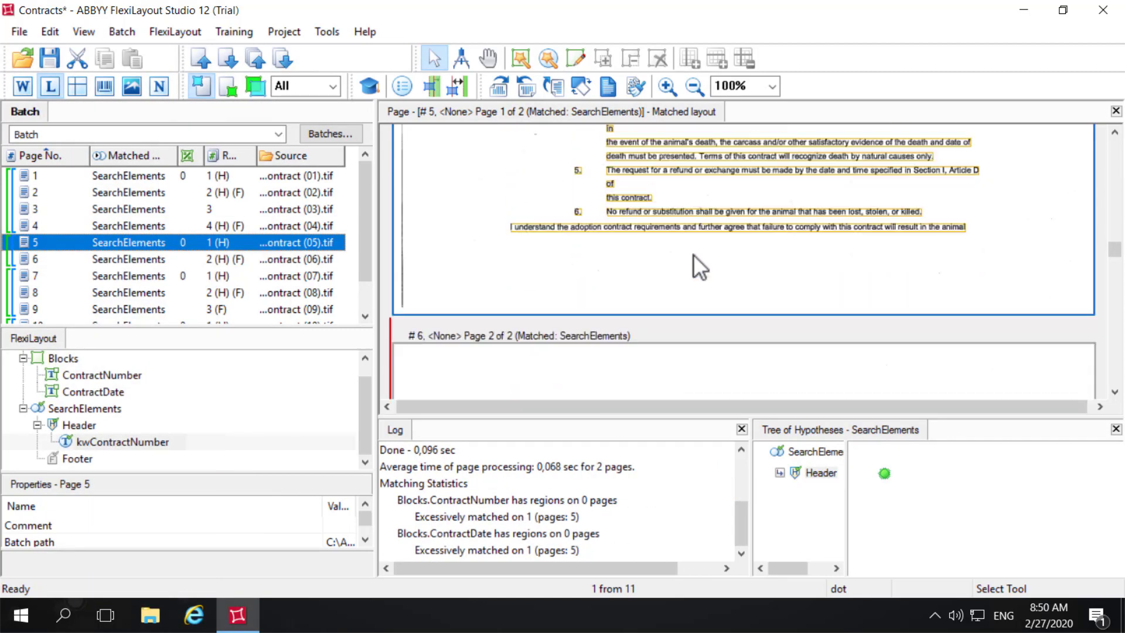
Enable the Footer group and add a required static text element named Signature1 to it
{"action": "right_click", "coordinate": [74, 456]}
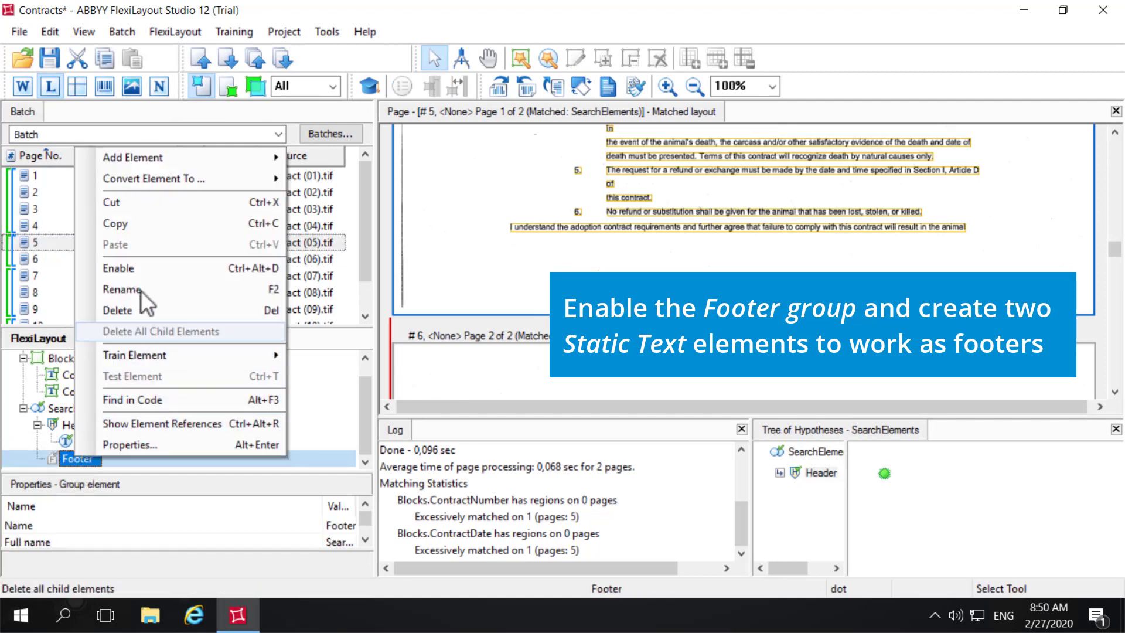
{"action": "left_click", "coordinate": [145, 268]}
{"action": "right_click", "coordinate": [94, 460]}
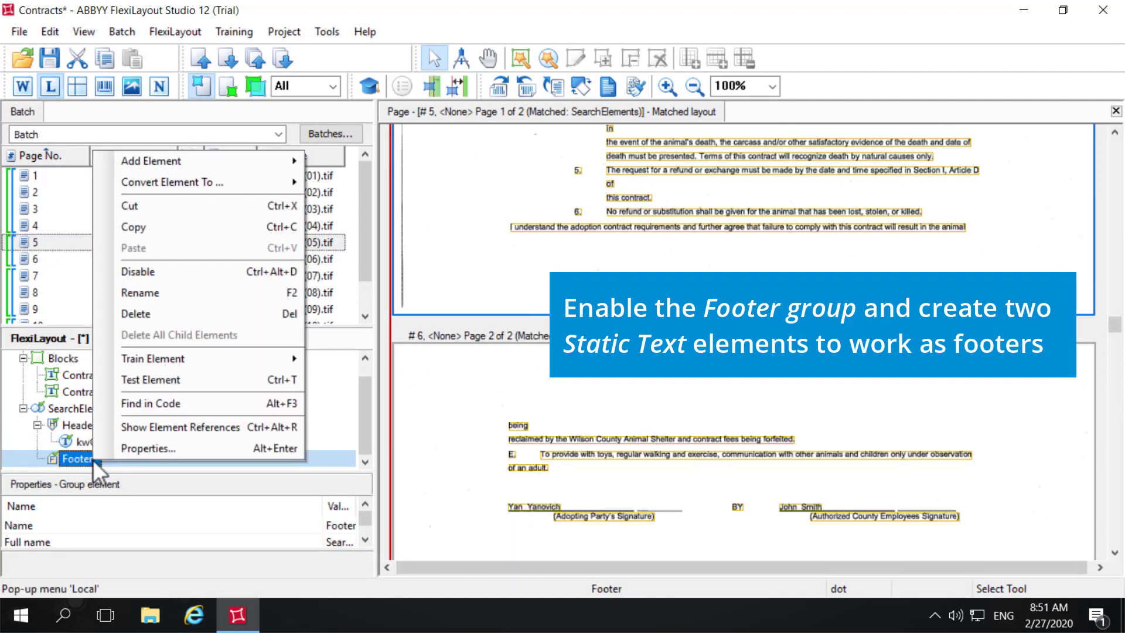
{"action": "mouse_move", "coordinate": [217, 160]}
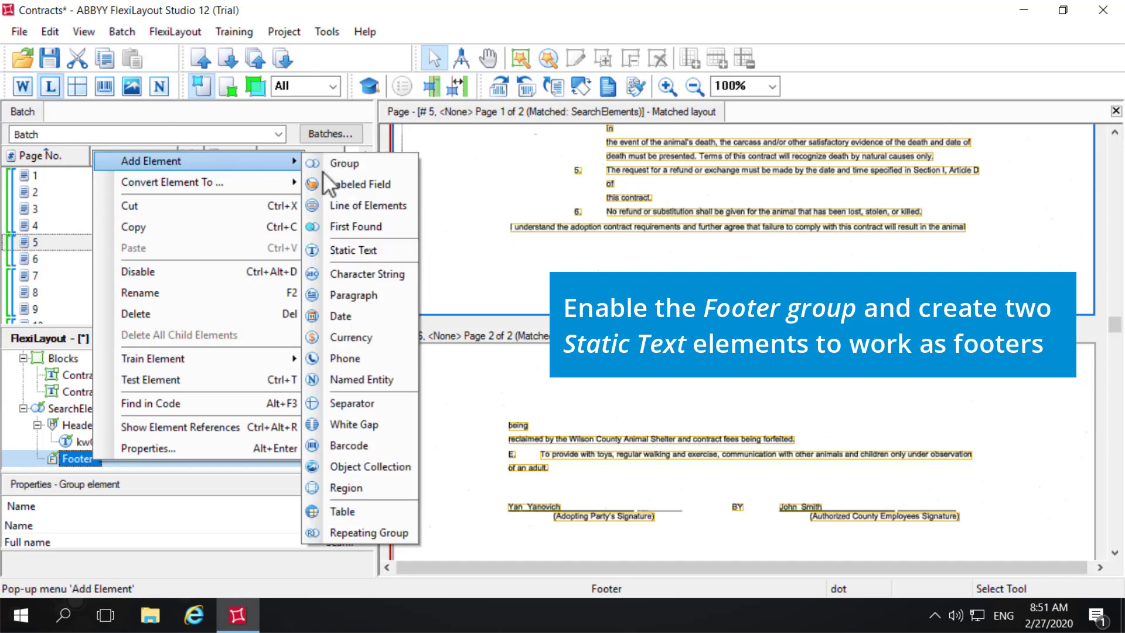
{"action": "left_click", "coordinate": [369, 249]}
{"action": "key", "text": "BackSpace"}
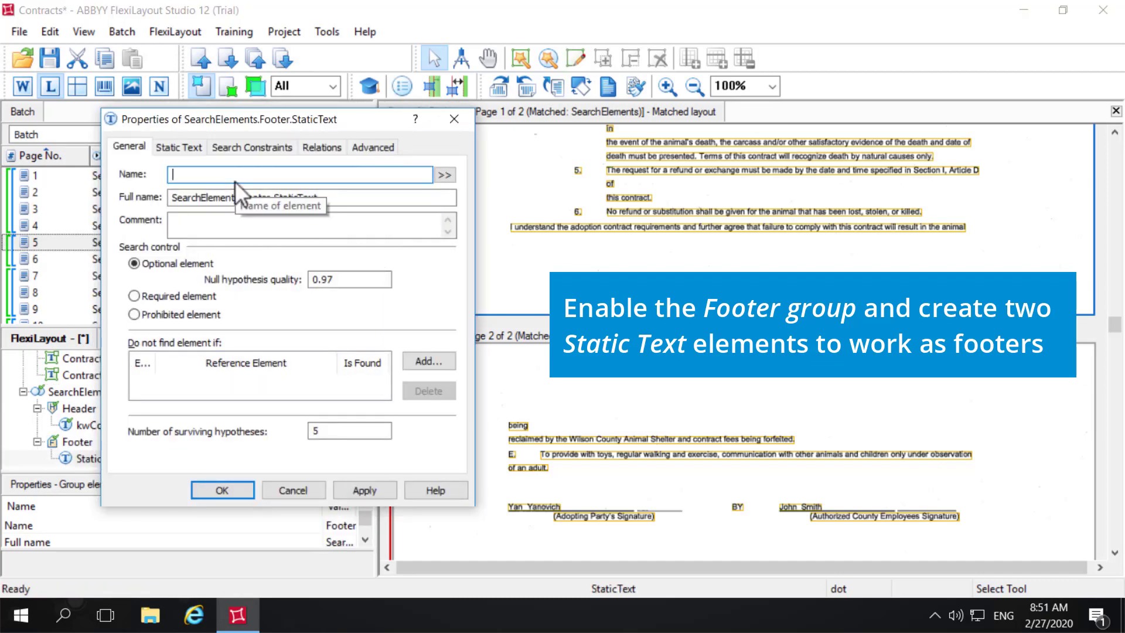
{"action": "type", "text": "Signature1"}
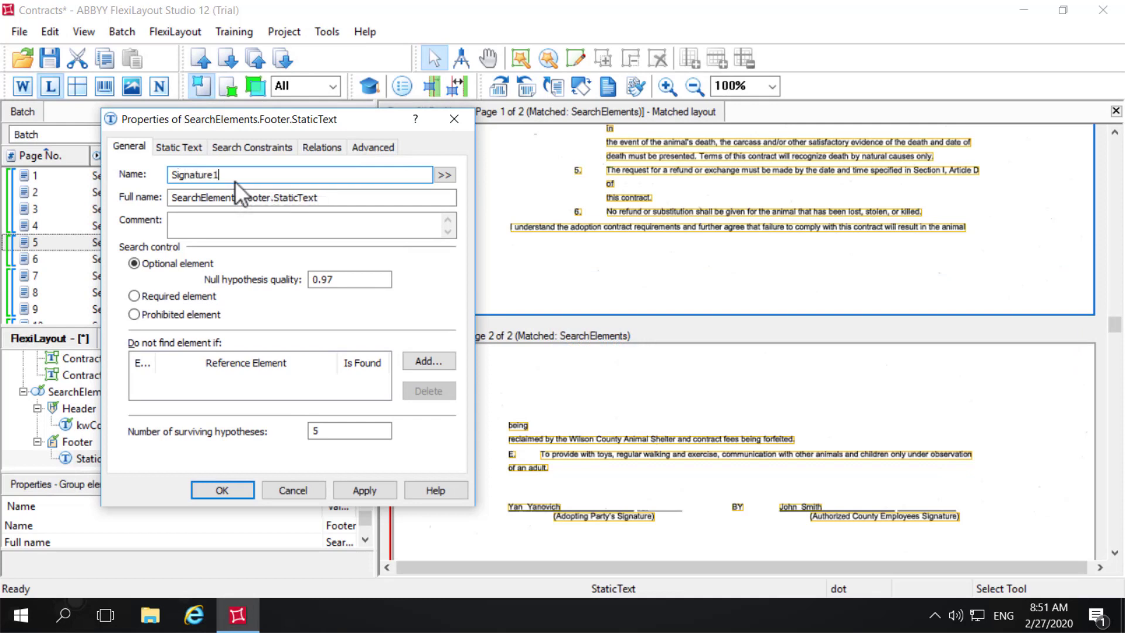
{"action": "left_click", "coordinate": [134, 296]}
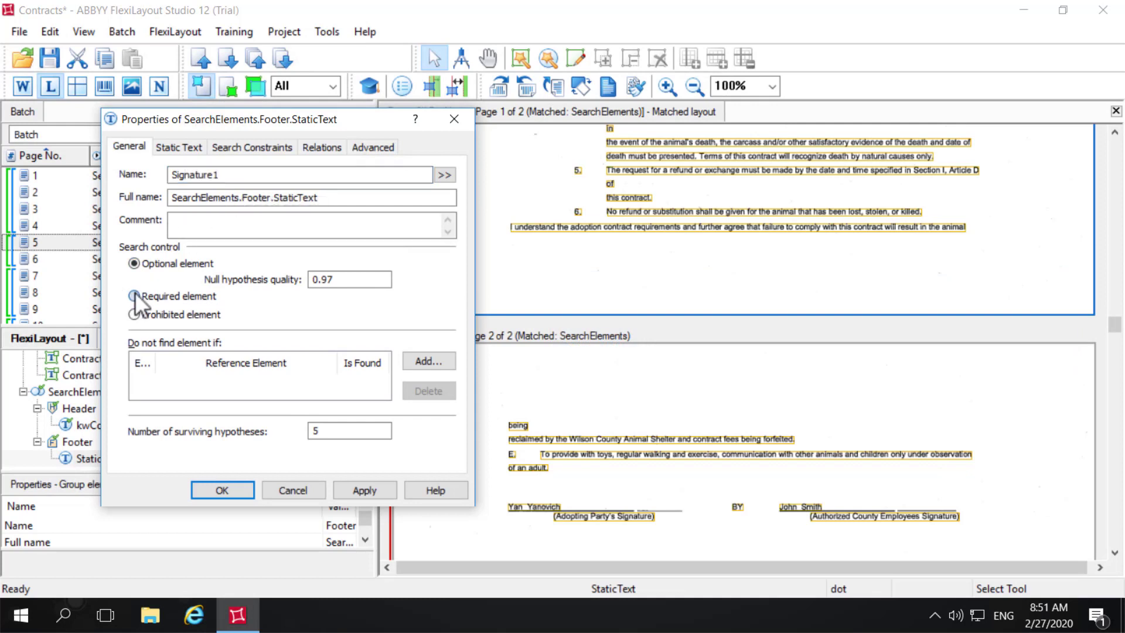
Set the search text of Signature1 to "Signature" and save the element's properties
{"action": "left_click", "coordinate": [194, 146]}
{"action": "left_click", "coordinate": [267, 194]}
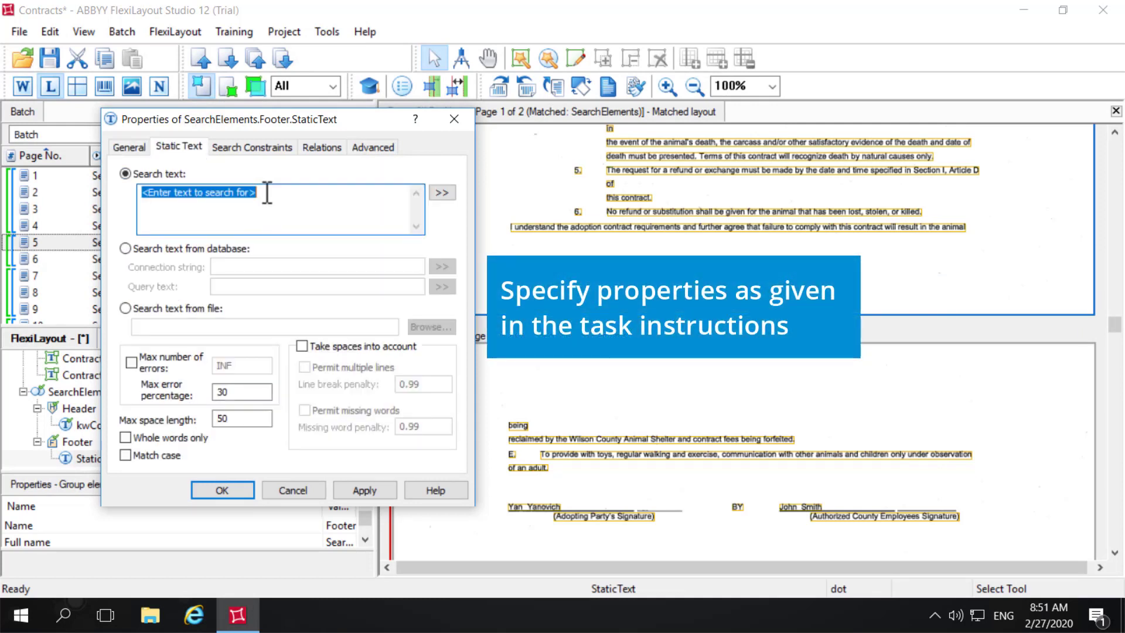
{"action": "type", "text": "Si"}
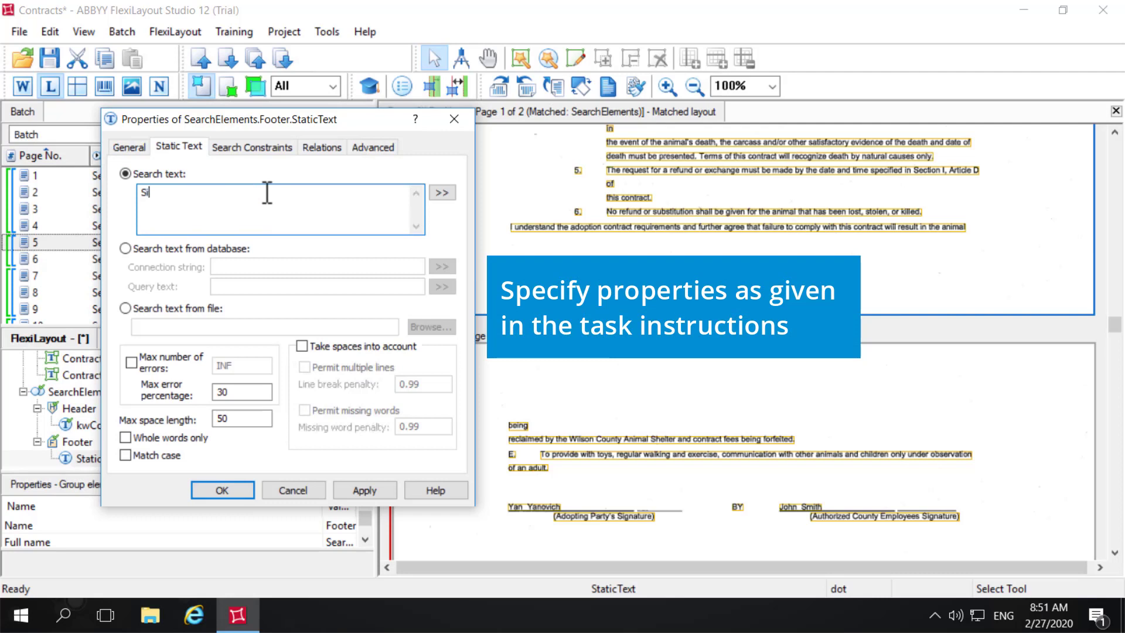
{"action": "type", "text": "gnature"}
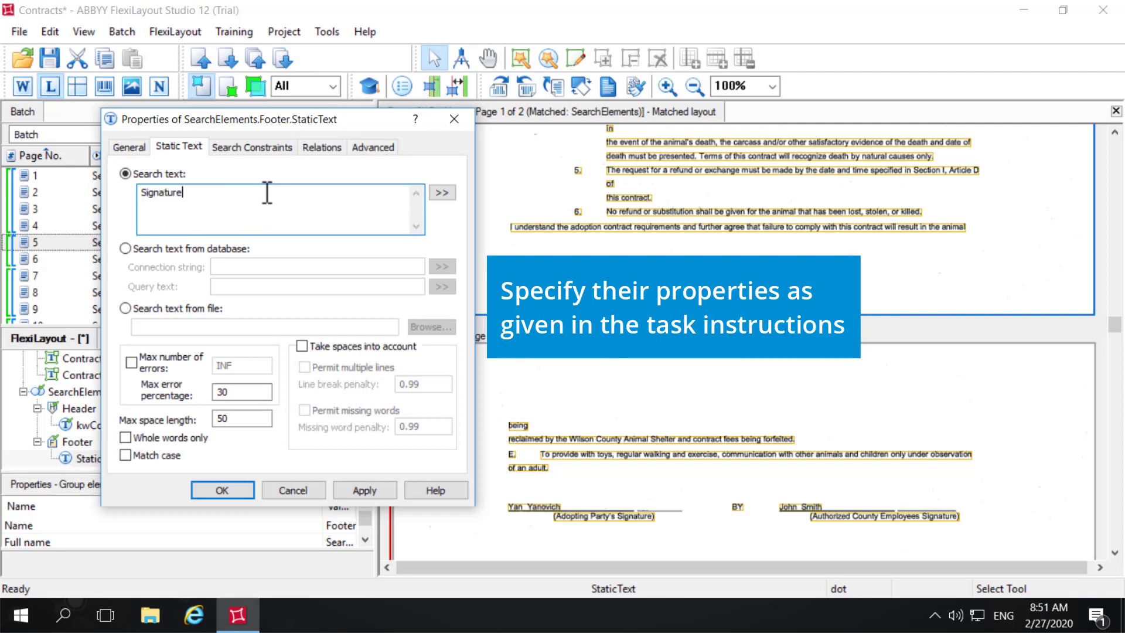
{"action": "left_click", "coordinate": [366, 490]}
{"action": "left_click", "coordinate": [218, 493]}
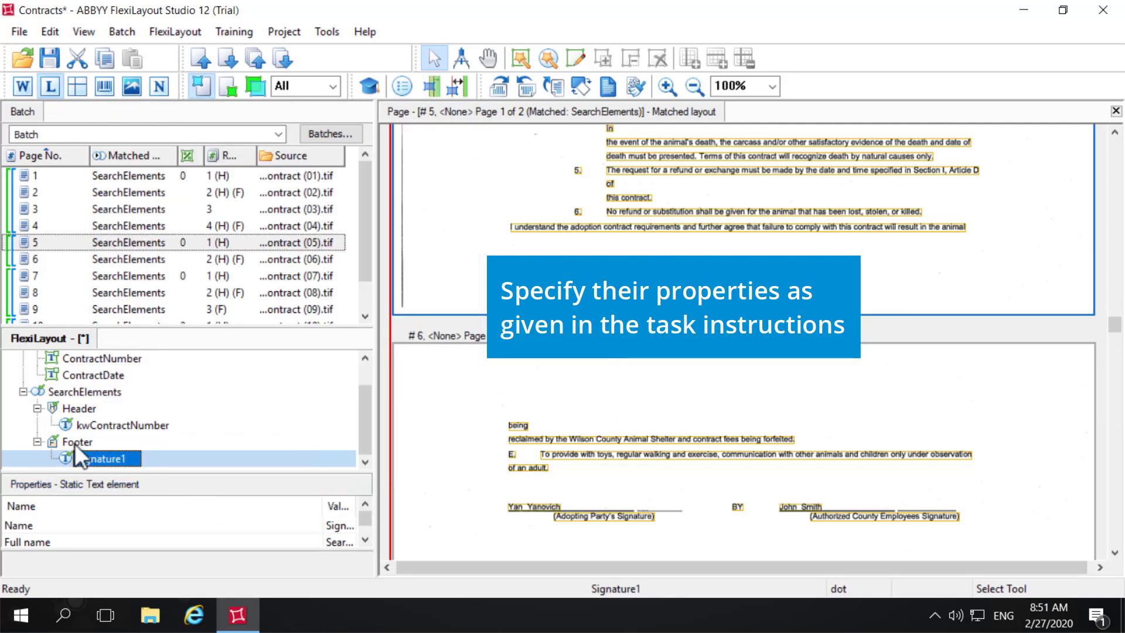
Add a second static text element named Signature2 to the Footer group and make it required
{"action": "left_click", "coordinate": [72, 441]}
{"action": "right_click", "coordinate": [72, 441]}
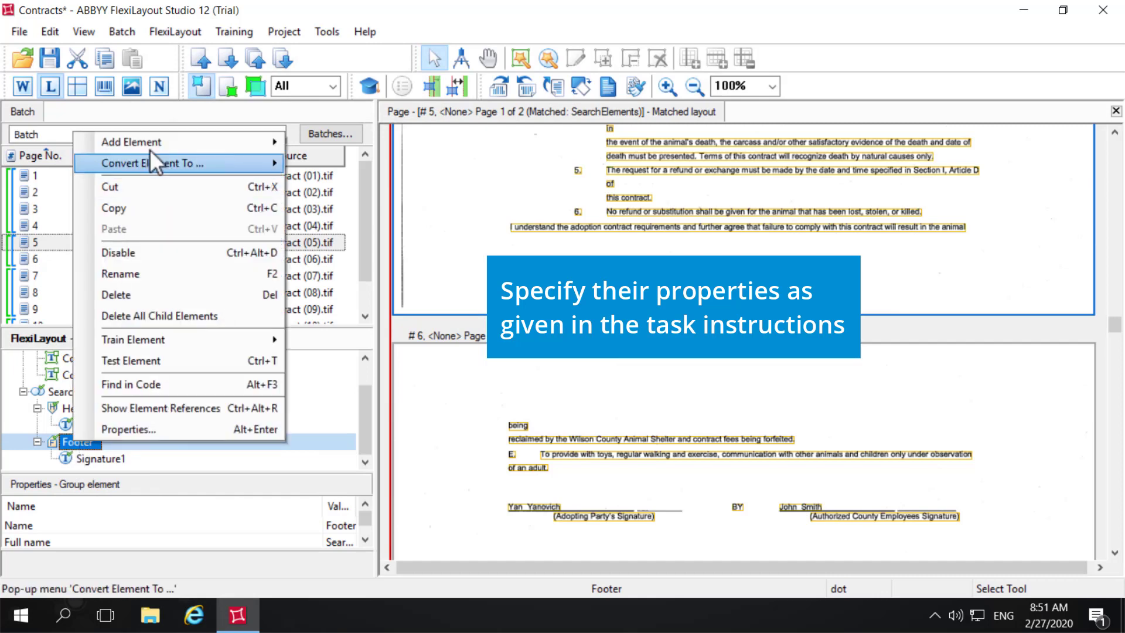
{"action": "mouse_move", "coordinate": [155, 139]}
{"action": "left_click", "coordinate": [359, 232]}
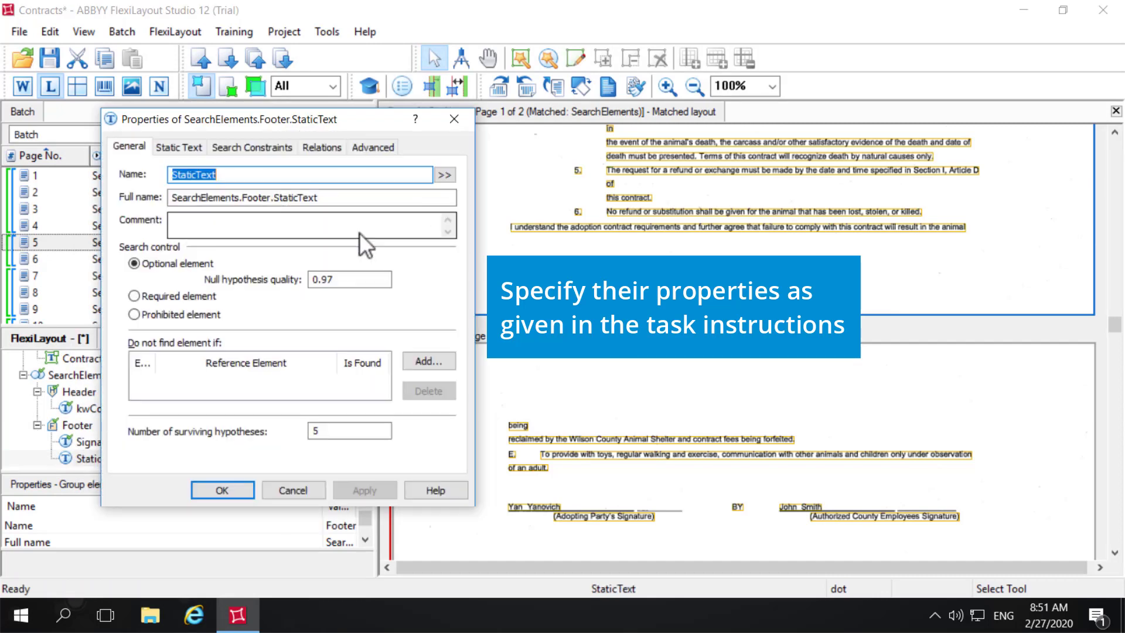
{"action": "type", "text": "Sign"}
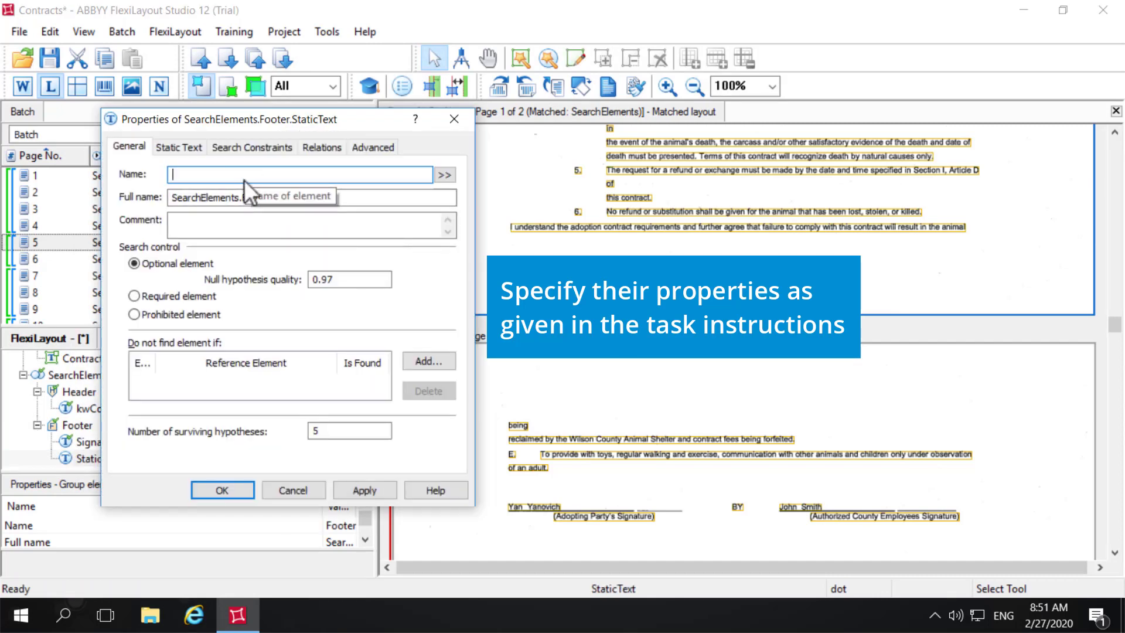
{"action": "type", "text": "at"}
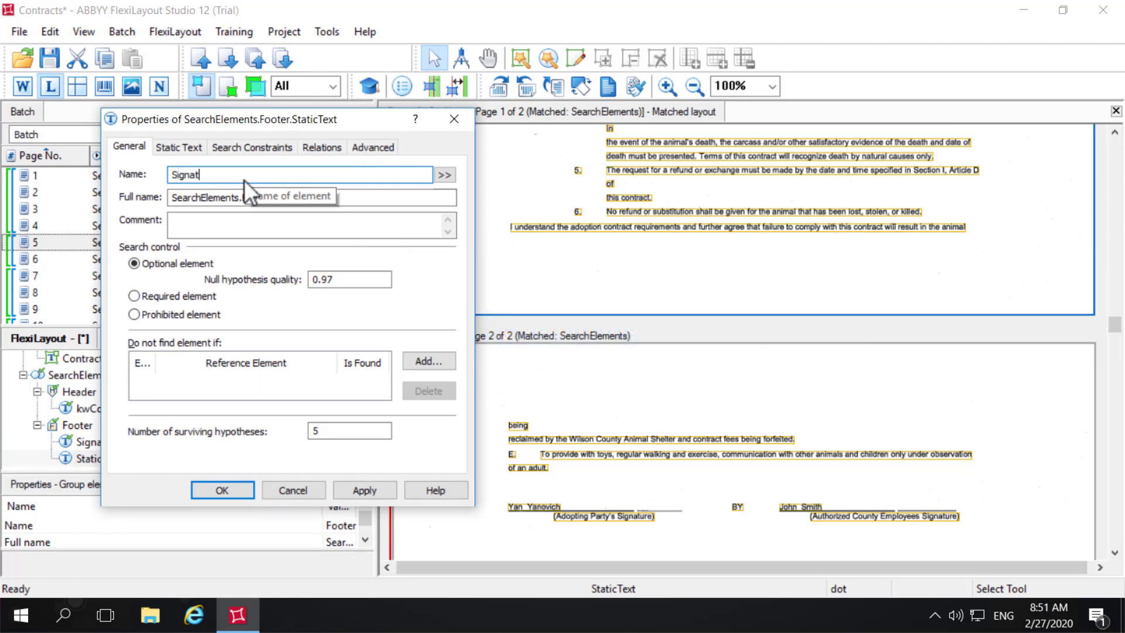
{"action": "type", "text": "ure2"}
{"action": "left_click", "coordinate": [134, 295]}
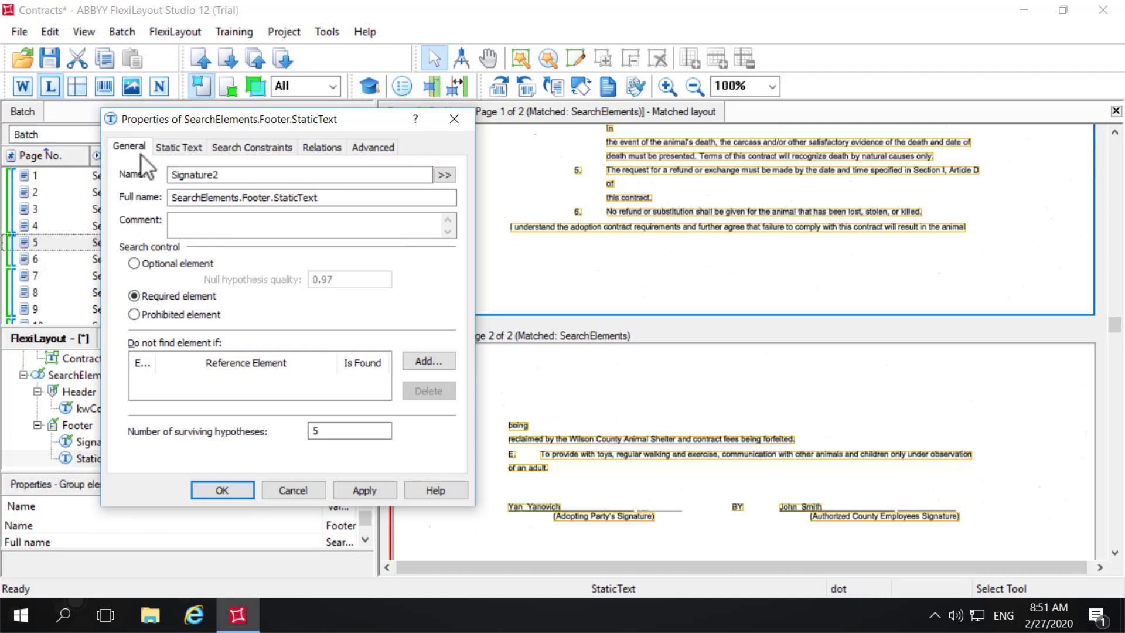
Set the search text of Signature2 to "Signature"
{"action": "left_click", "coordinate": [170, 146]}
{"action": "left_click", "coordinate": [229, 189]}
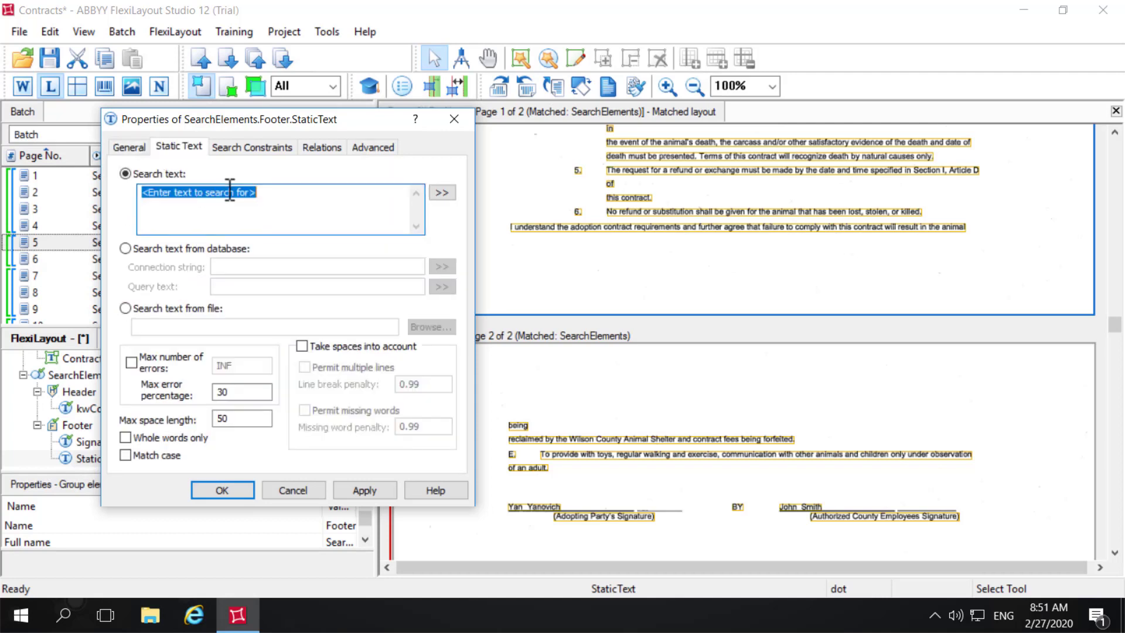
{"action": "type", "text": "Signa"}
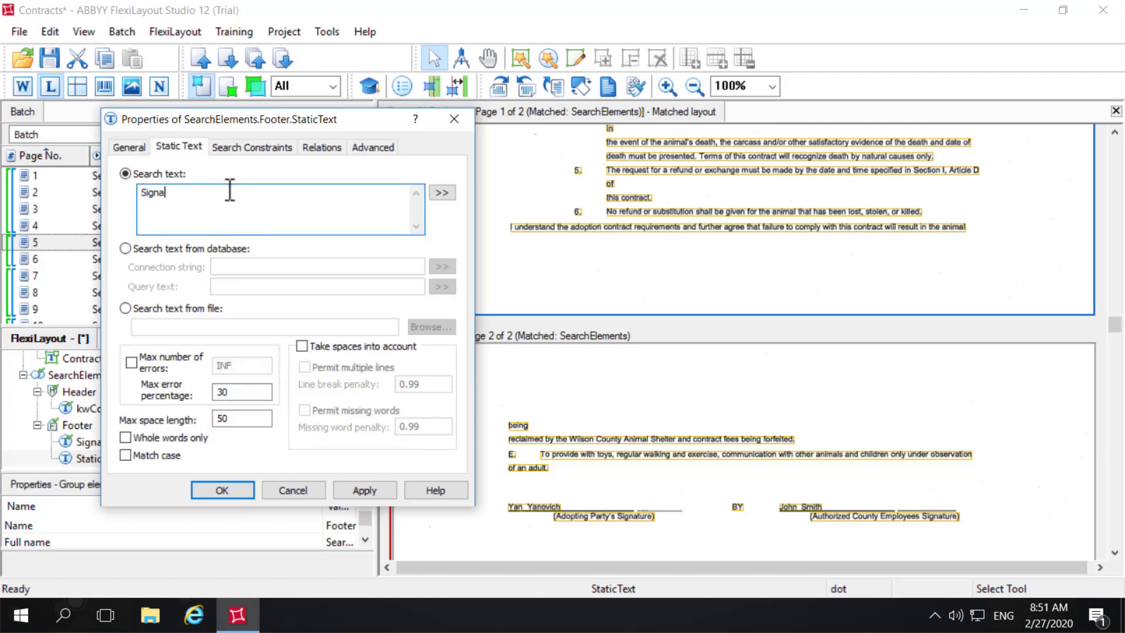
{"action": "type", "text": "ture"}
Add a relation placing Signature2 right of the right boundary of Signature1, with the offset left at 0
{"action": "left_click", "coordinate": [327, 144]}
{"action": "left_click", "coordinate": [166, 351]}
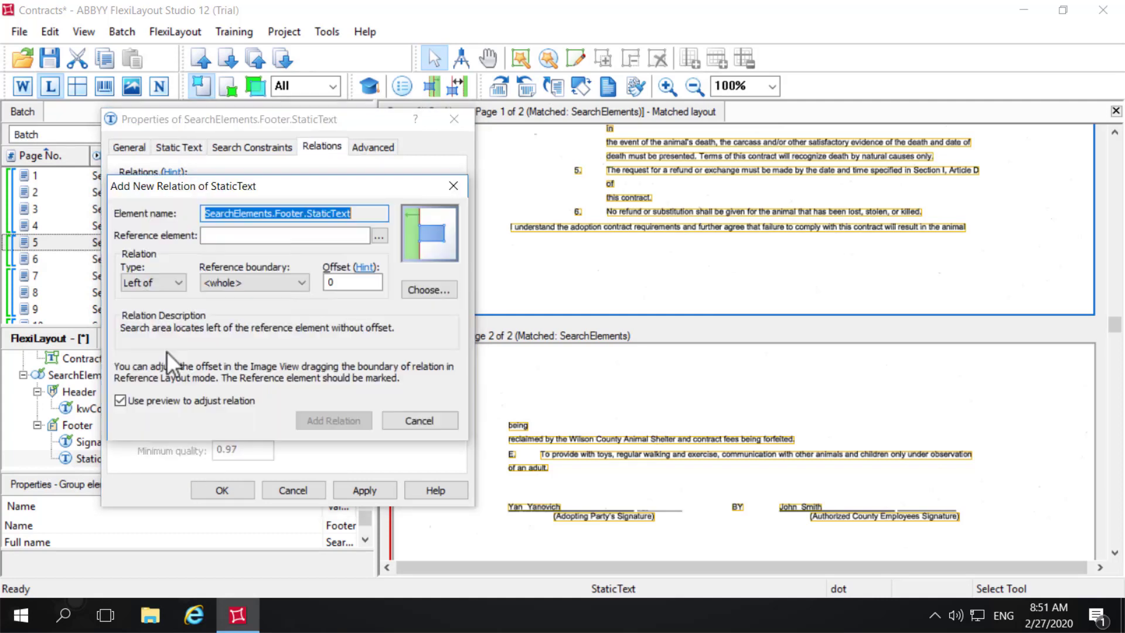
{"action": "left_click", "coordinate": [379, 235]}
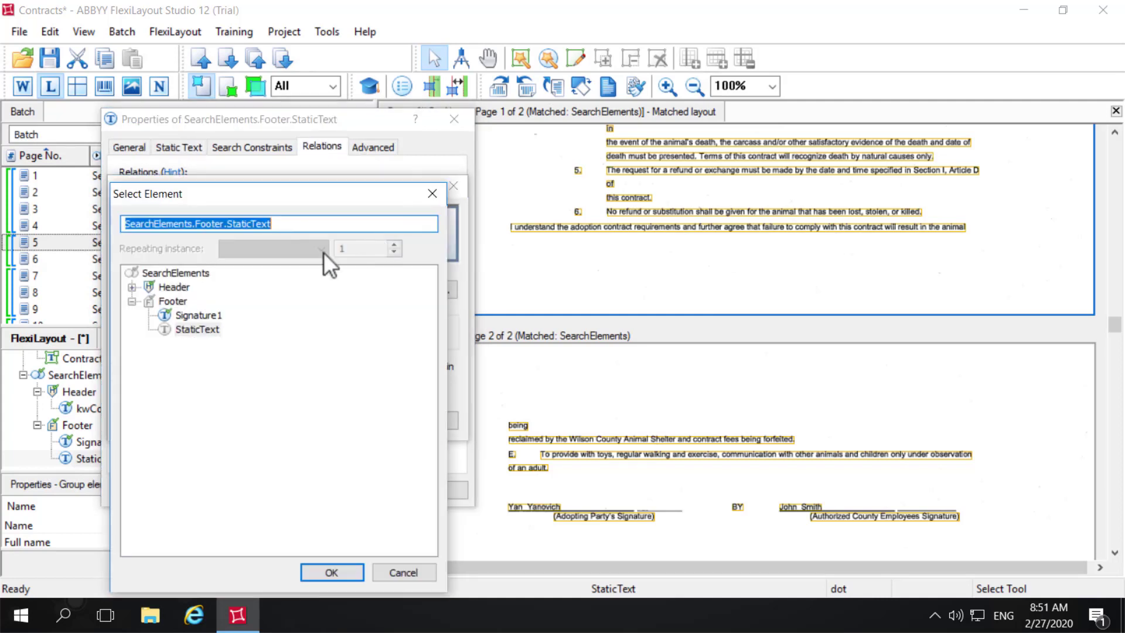
{"action": "left_click", "coordinate": [196, 316]}
{"action": "left_click", "coordinate": [329, 570]}
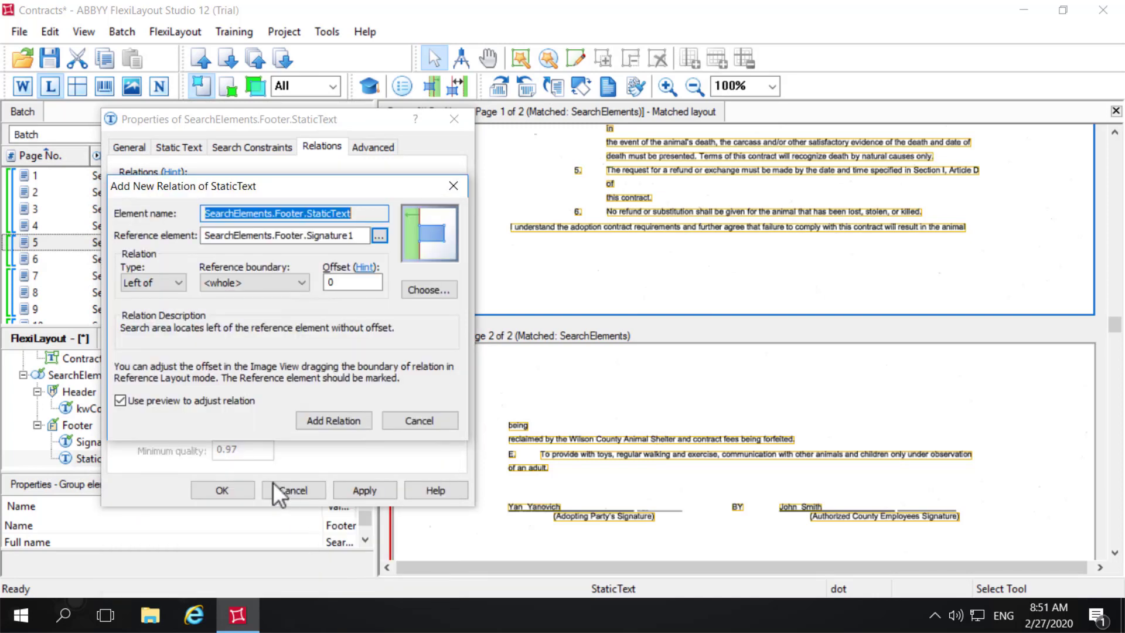
{"action": "left_click", "coordinate": [178, 281]}
{"action": "left_click", "coordinate": [149, 308]}
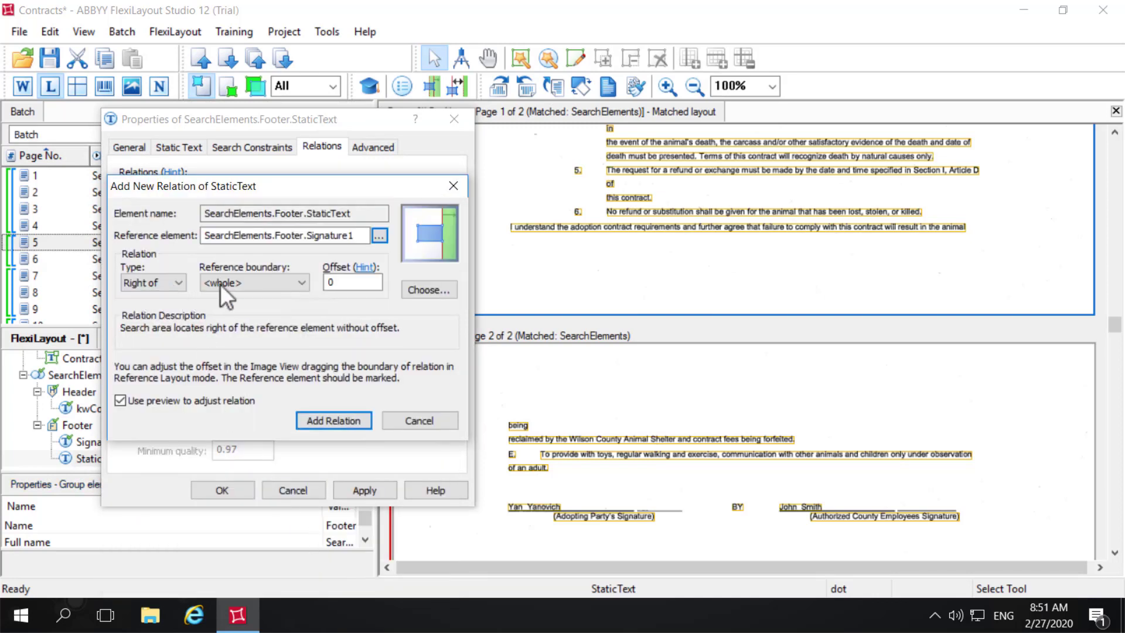
{"action": "left_click", "coordinate": [236, 280]}
{"action": "left_click", "coordinate": [222, 318]}
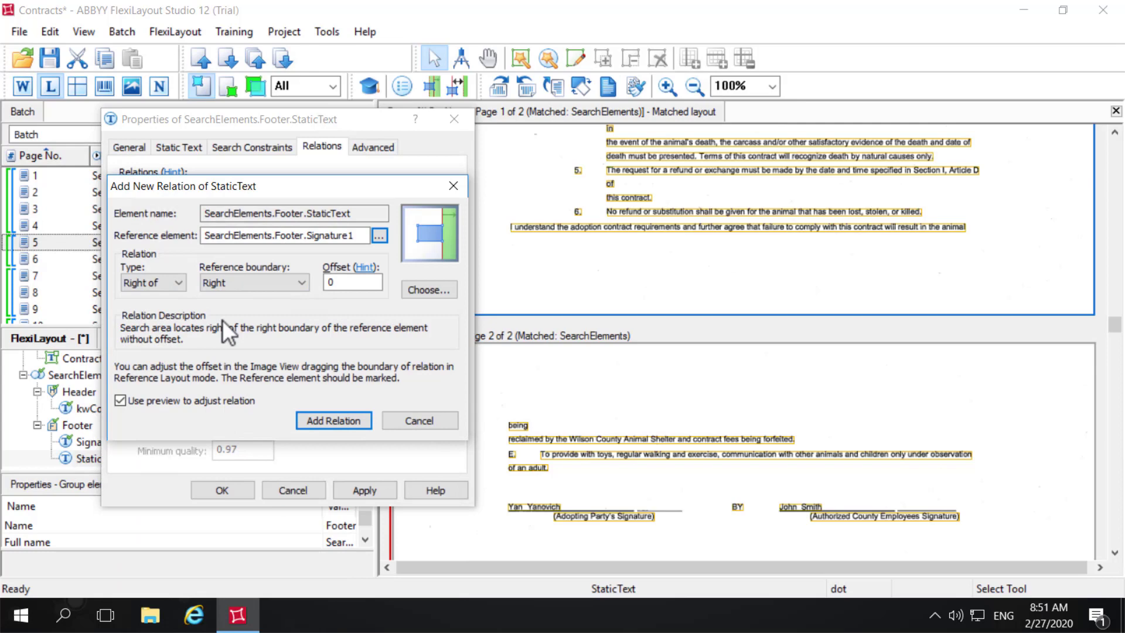
{"action": "left_click", "coordinate": [349, 418]}
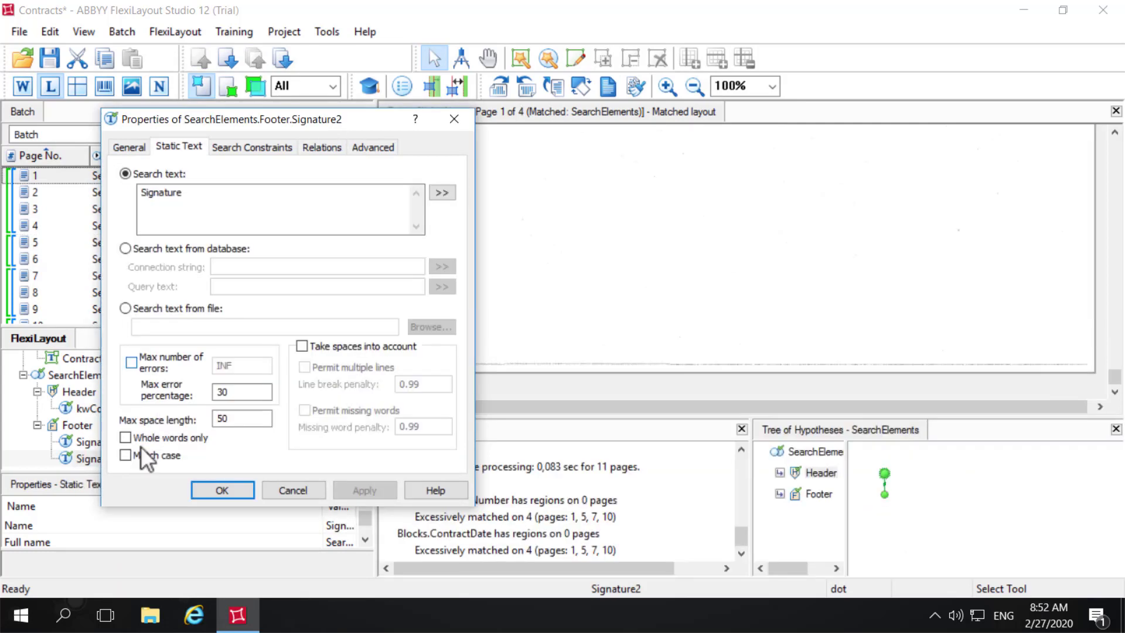
Turn on case matching for Signature2 and save the element's properties
{"action": "left_click", "coordinate": [125, 455]}
{"action": "left_click", "coordinate": [358, 490]}
{"action": "left_click", "coordinate": [223, 490]}
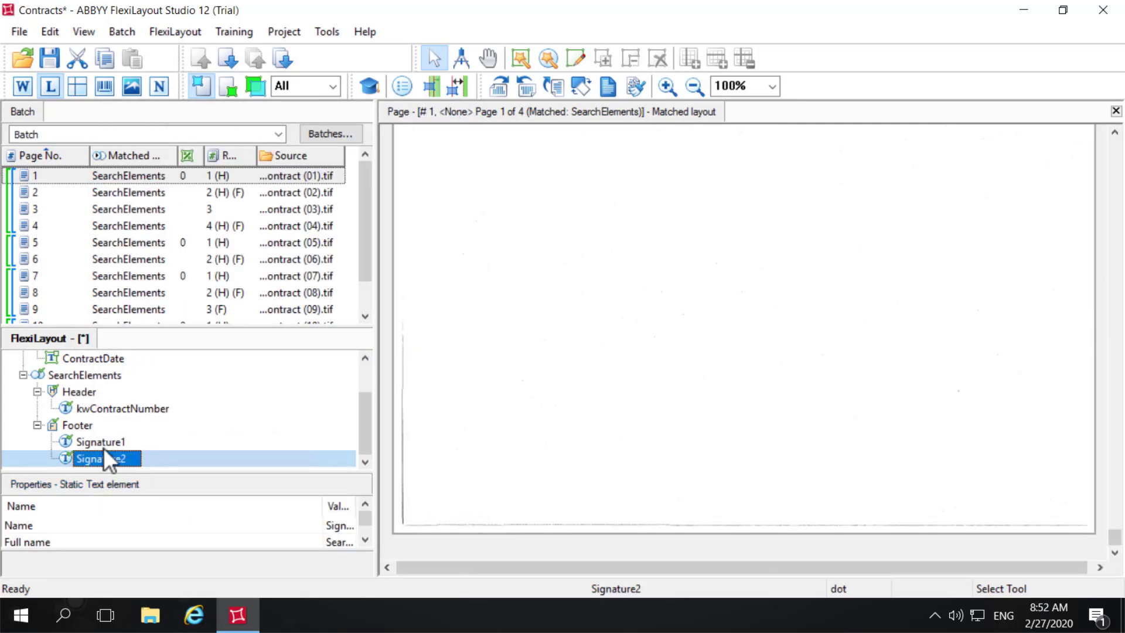
Reopen the properties of Signature1 and turn on case matching for its search text
{"action": "left_click", "coordinate": [99, 442]}
{"action": "right_click", "coordinate": [99, 444]}
{"action": "left_click", "coordinate": [149, 433]}
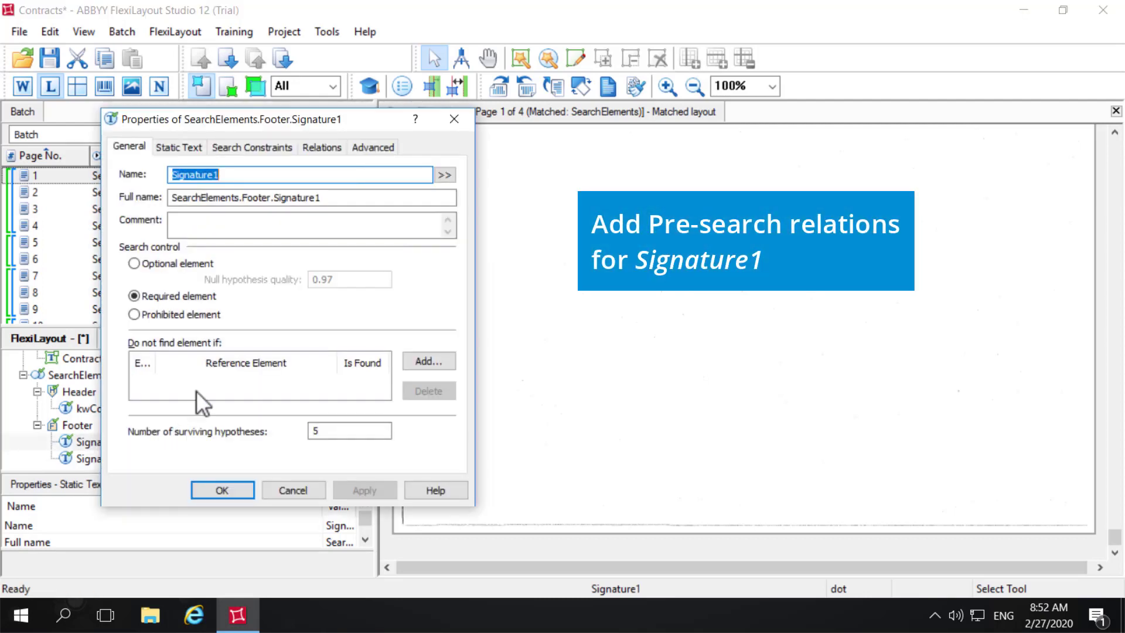
{"action": "left_click", "coordinate": [179, 148]}
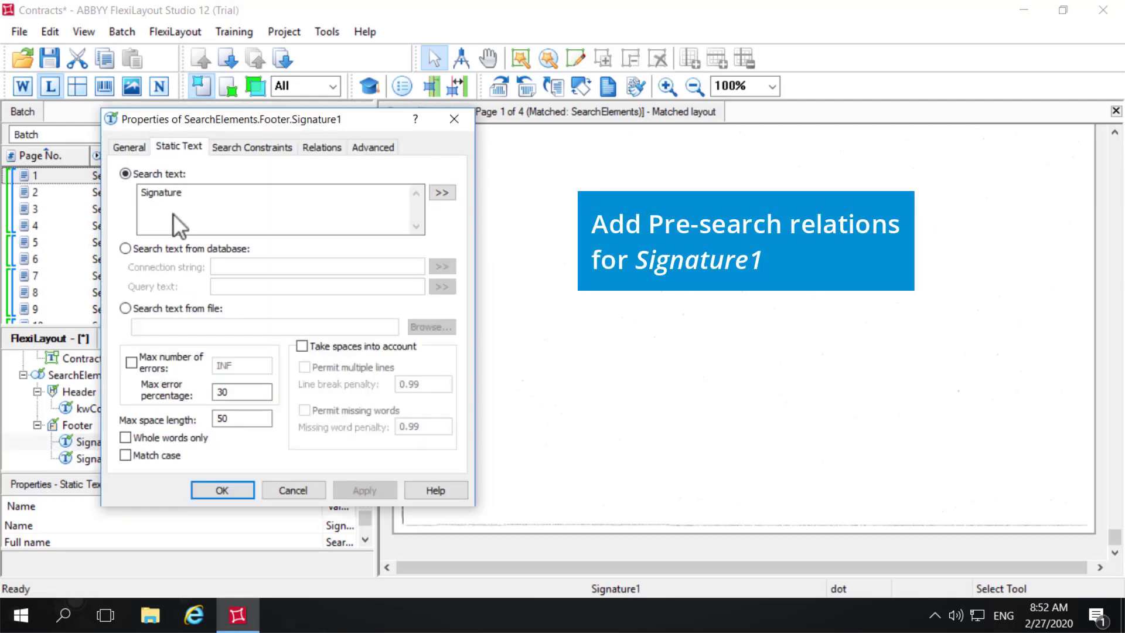
{"action": "left_click", "coordinate": [125, 455]}
Add the advanced pre-search relation "LeftOf: PageRect.XCenter;" to Signature1, check the code, and save the properties
{"action": "left_click", "coordinate": [263, 146]}
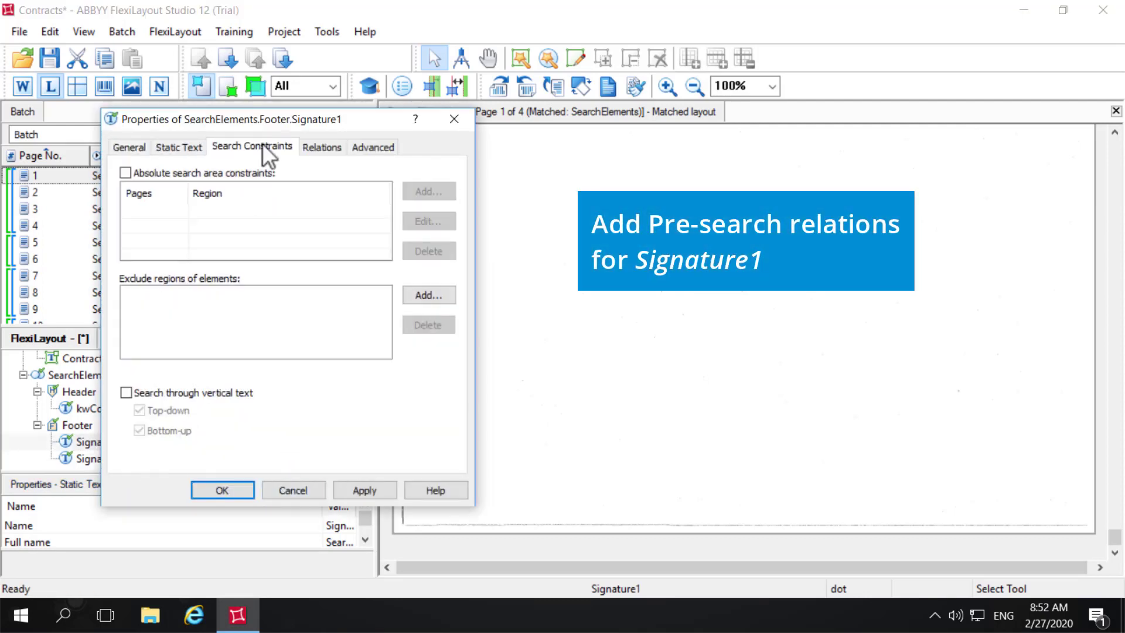
{"action": "left_click", "coordinate": [360, 147]}
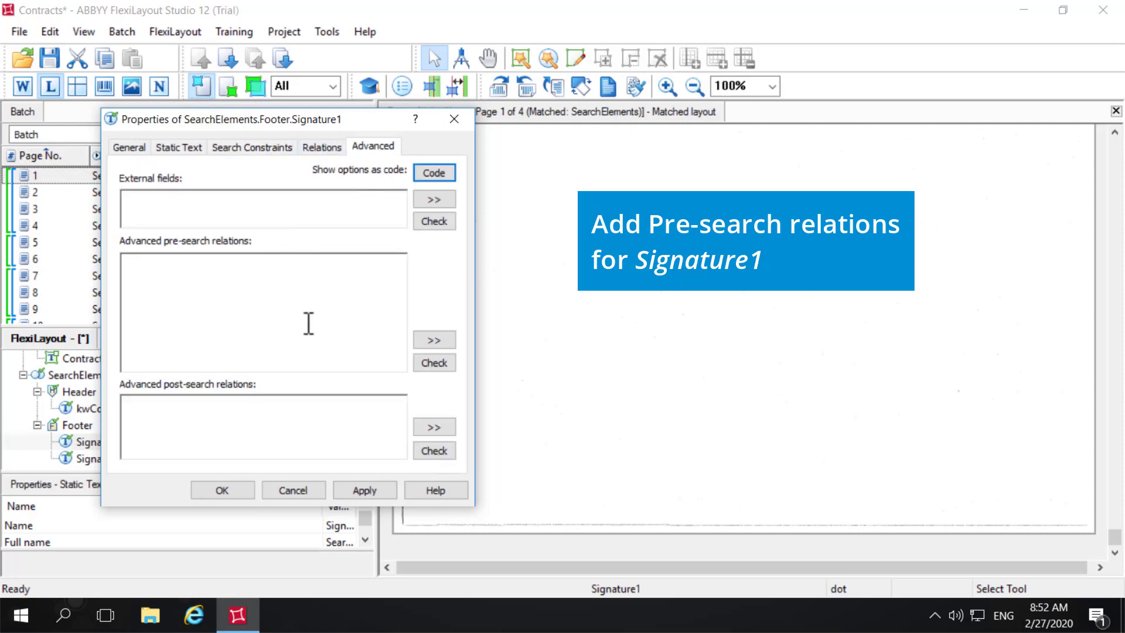
{"action": "left_click", "coordinate": [438, 342]}
{"action": "left_click", "coordinate": [164, 190]}
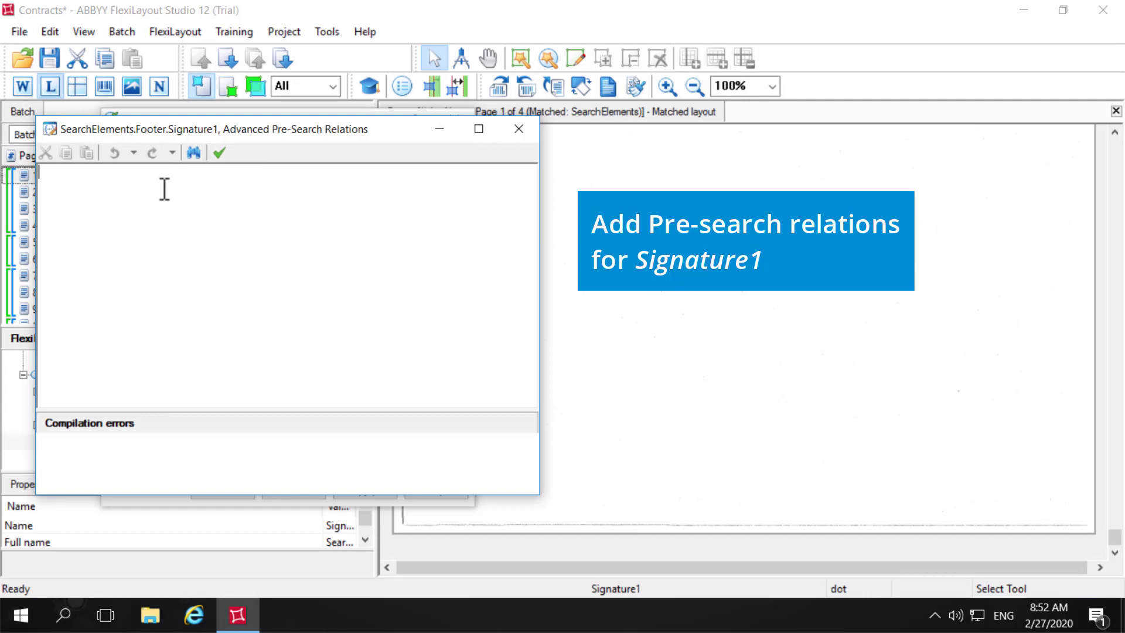
{"action": "type", "text": "LeftOf: PageRect.XC"}
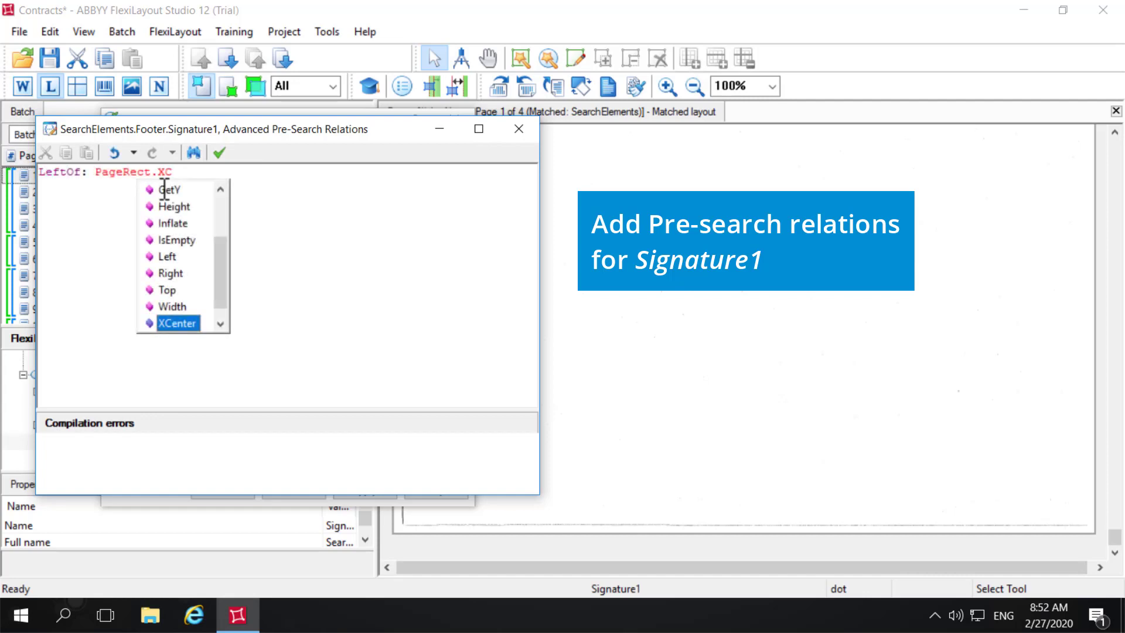
{"action": "type", "text": "ent"}
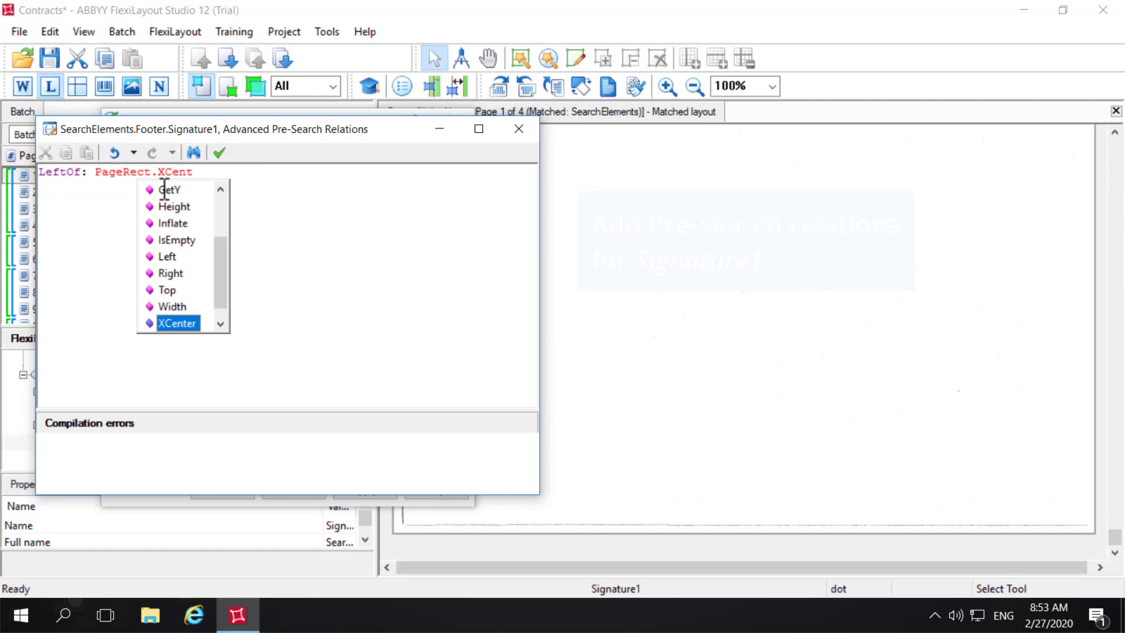
{"action": "type", "text": "er;"}
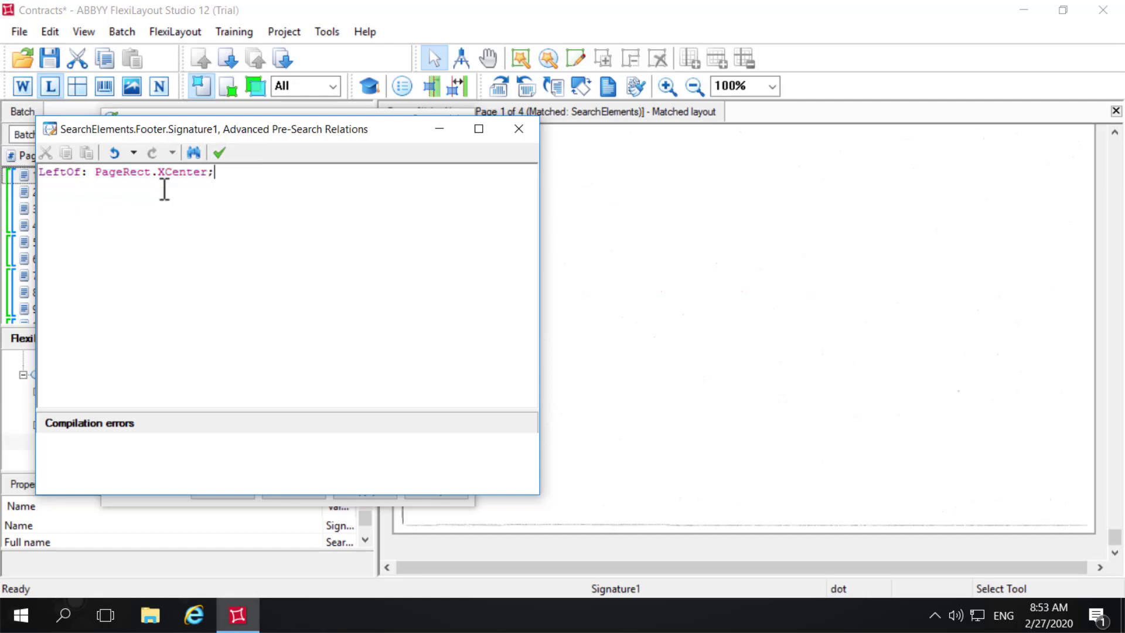
{"action": "left_click", "coordinate": [219, 153]}
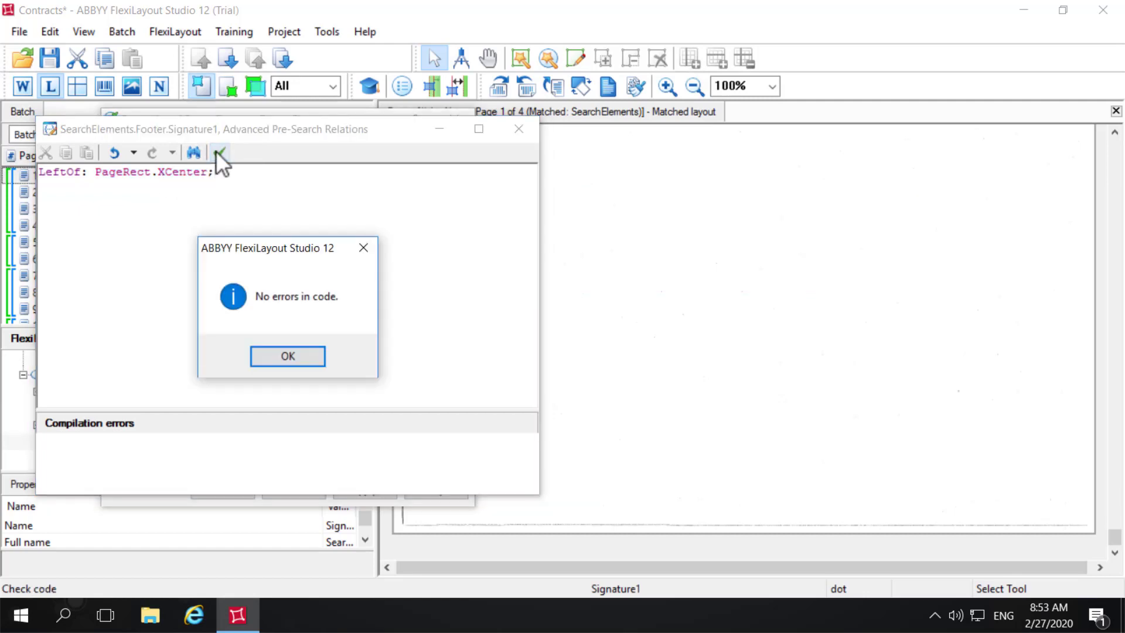
{"action": "left_click", "coordinate": [315, 354]}
{"action": "left_click", "coordinate": [520, 129]}
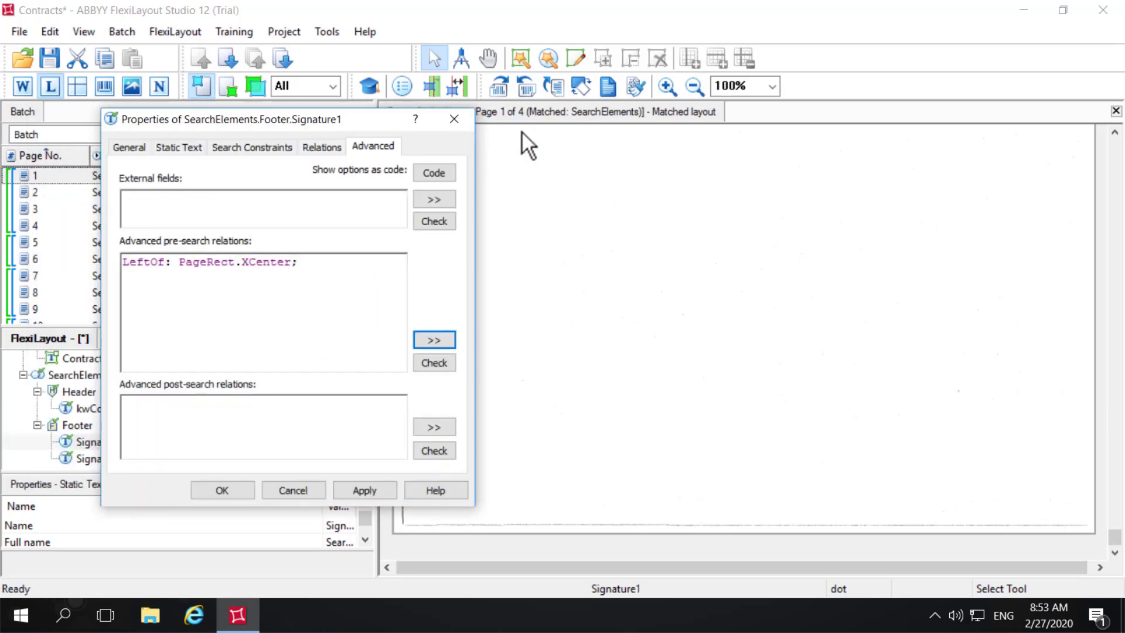
{"action": "left_click", "coordinate": [359, 489]}
{"action": "left_click", "coordinate": [234, 496]}
Match the reference documents for all batch pages and check the header and footer elements on the first document
{"action": "left_click", "coordinate": [68, 259]}
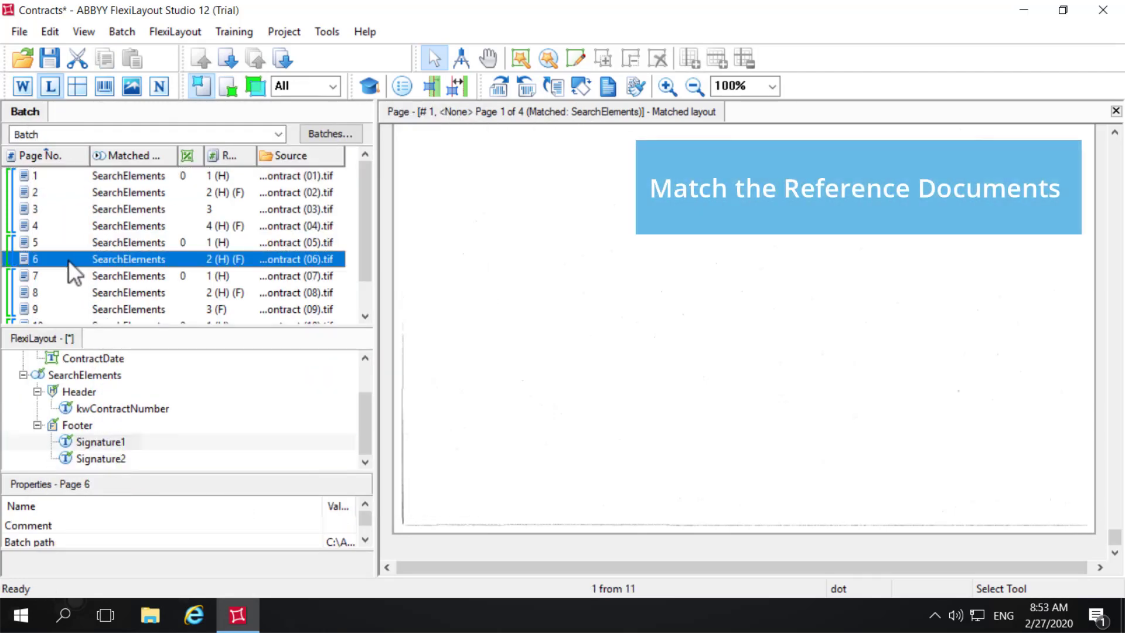
{"action": "key", "text": "ctrl+a"}
{"action": "right_click", "coordinate": [68, 258]}
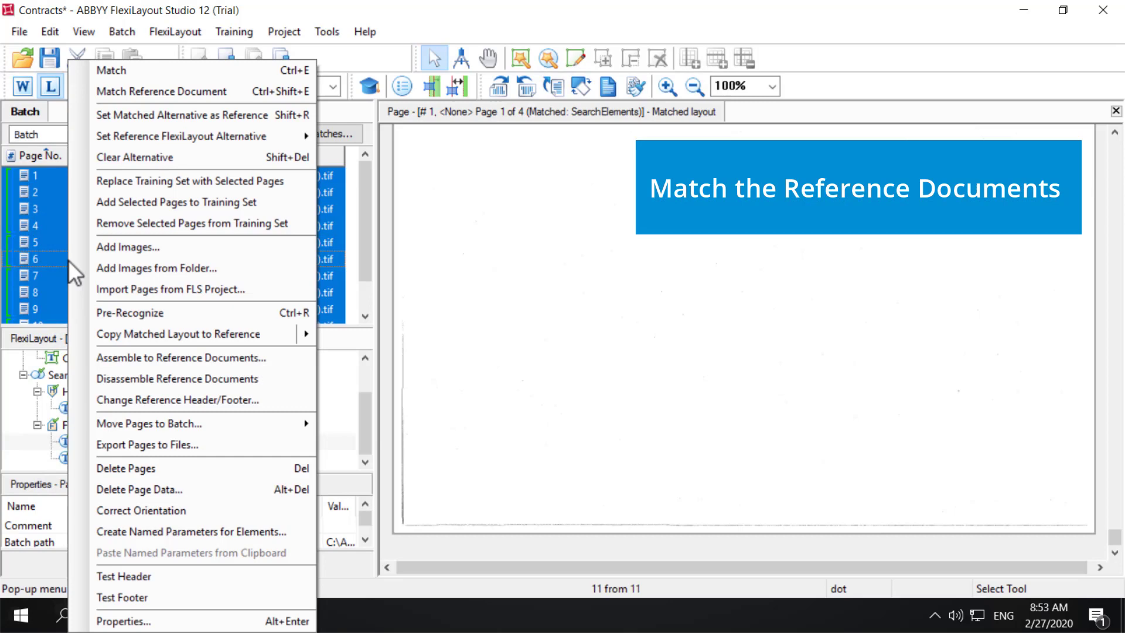
{"action": "left_click", "coordinate": [158, 86]}
{"action": "left_click", "coordinate": [55, 172]}
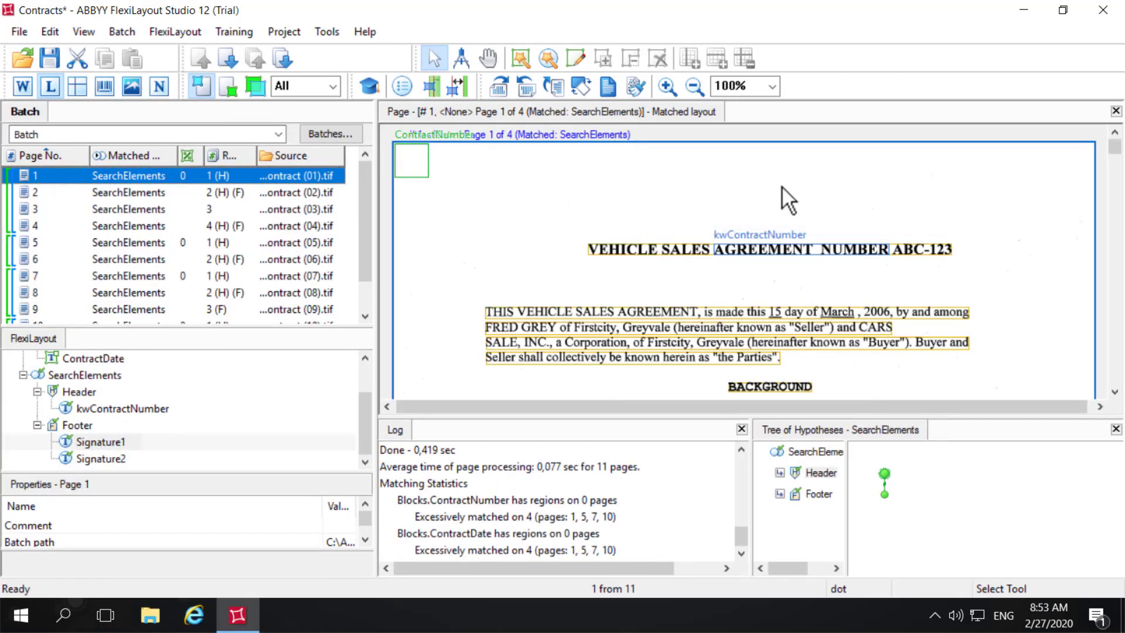
{"action": "scroll", "coordinate": [923, 185], "scroll_direction": "down", "scroll_amount": 20}
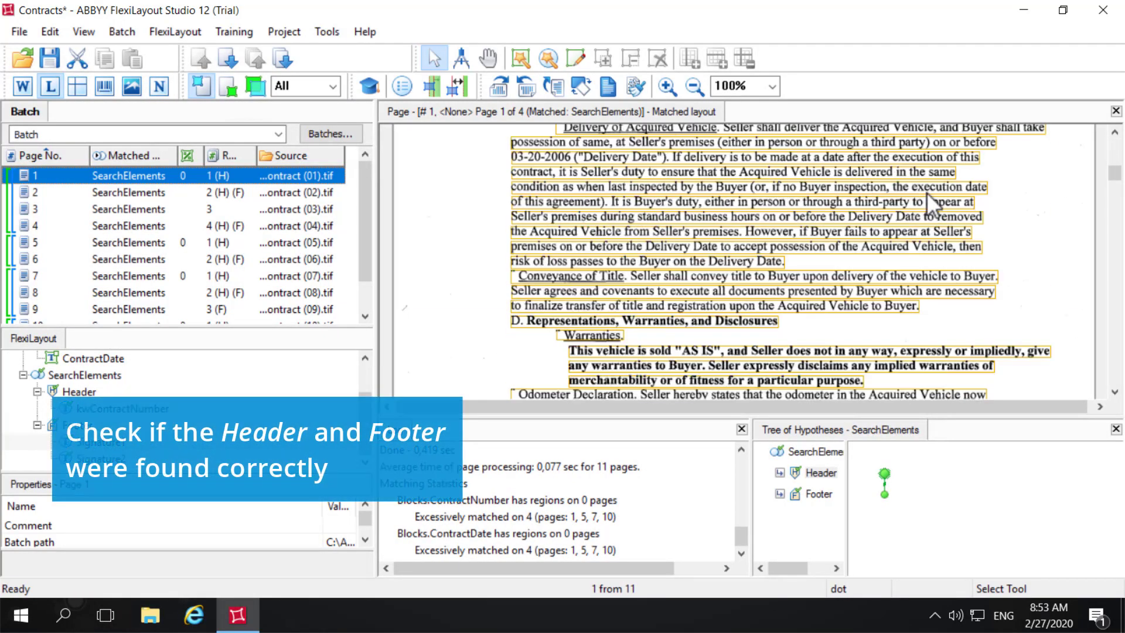
{"action": "scroll", "coordinate": [926, 192], "scroll_direction": "down", "scroll_amount": 15}
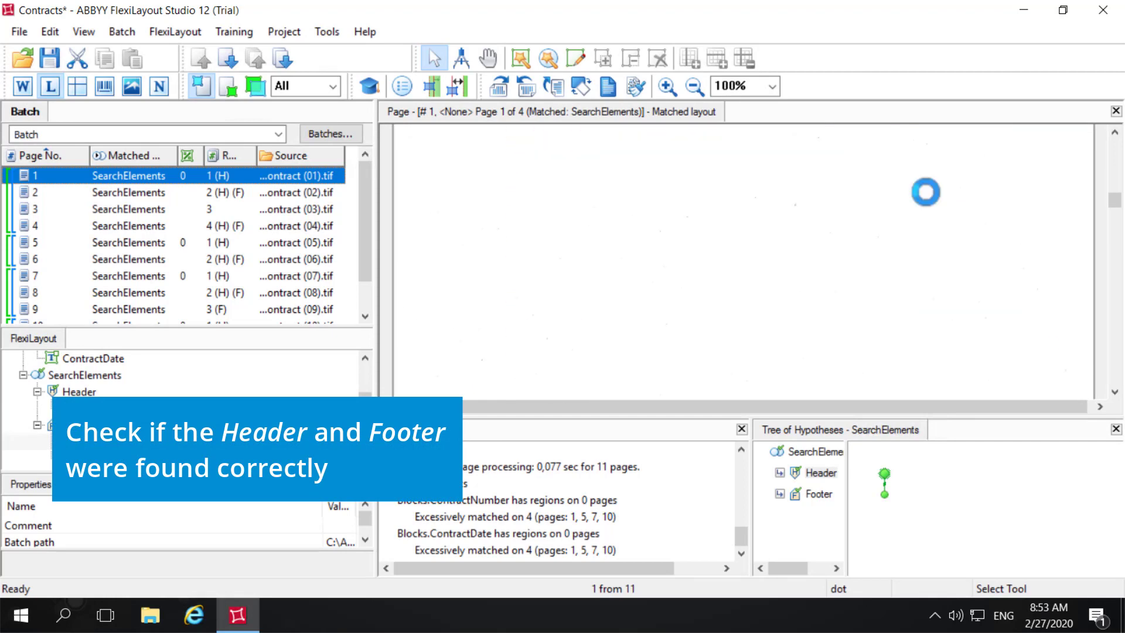
{"action": "scroll", "coordinate": [926, 192], "scroll_direction": "down", "scroll_amount": 5}
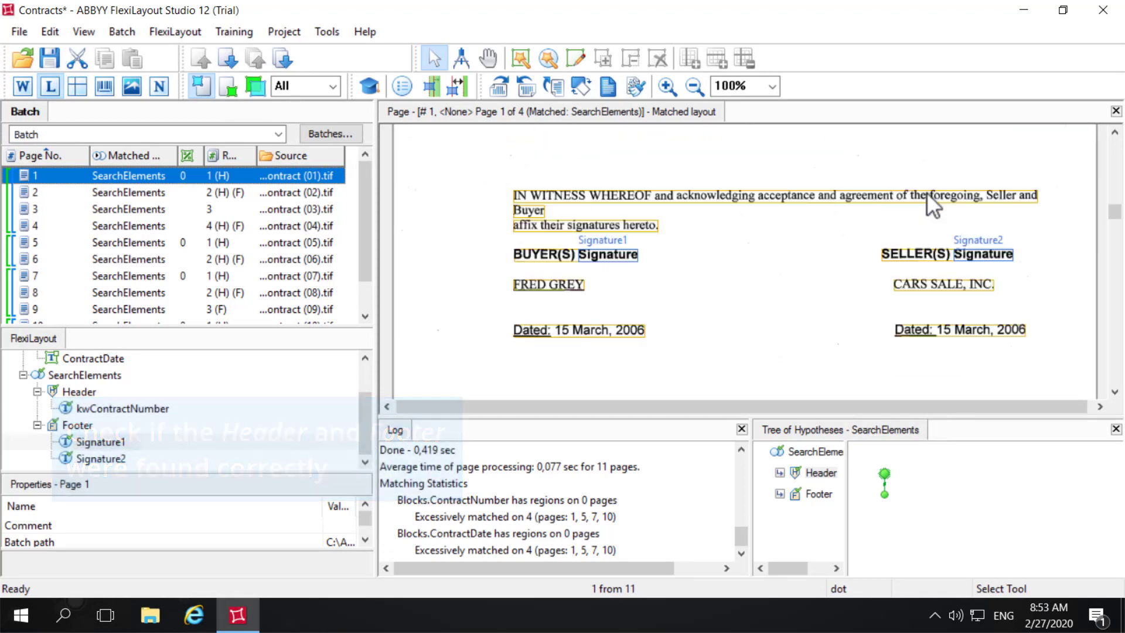
Collapse the Header and Footer groups and add a Character String element named ContractNumber under SearchElements
{"action": "left_click", "coordinate": [37, 391]}
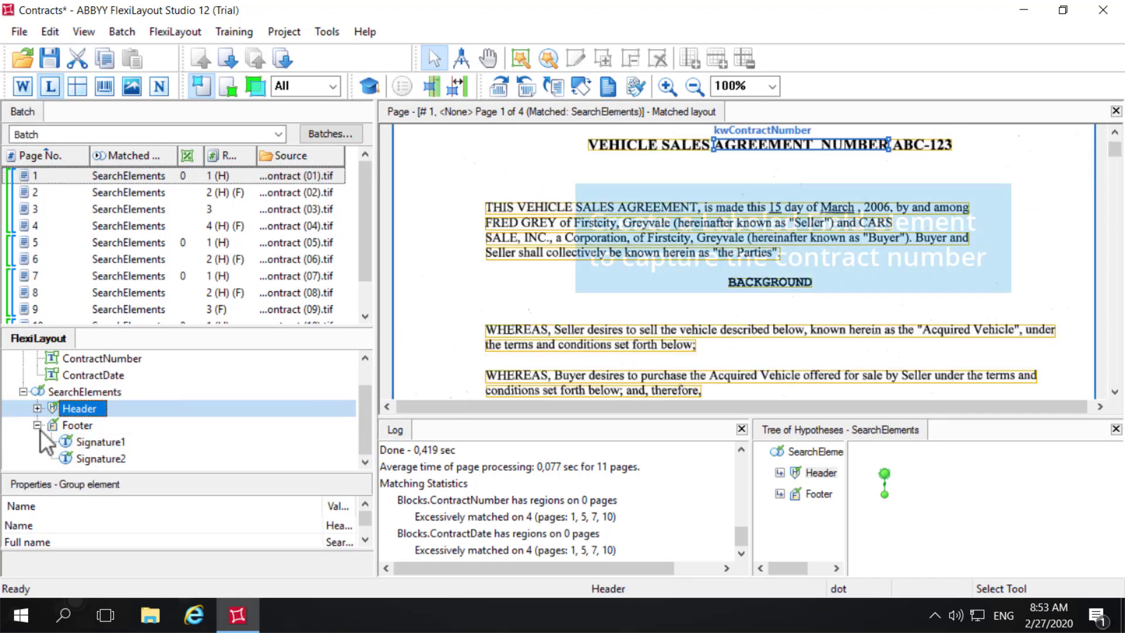
{"action": "left_click", "coordinate": [37, 425]}
{"action": "left_click", "coordinate": [68, 425]}
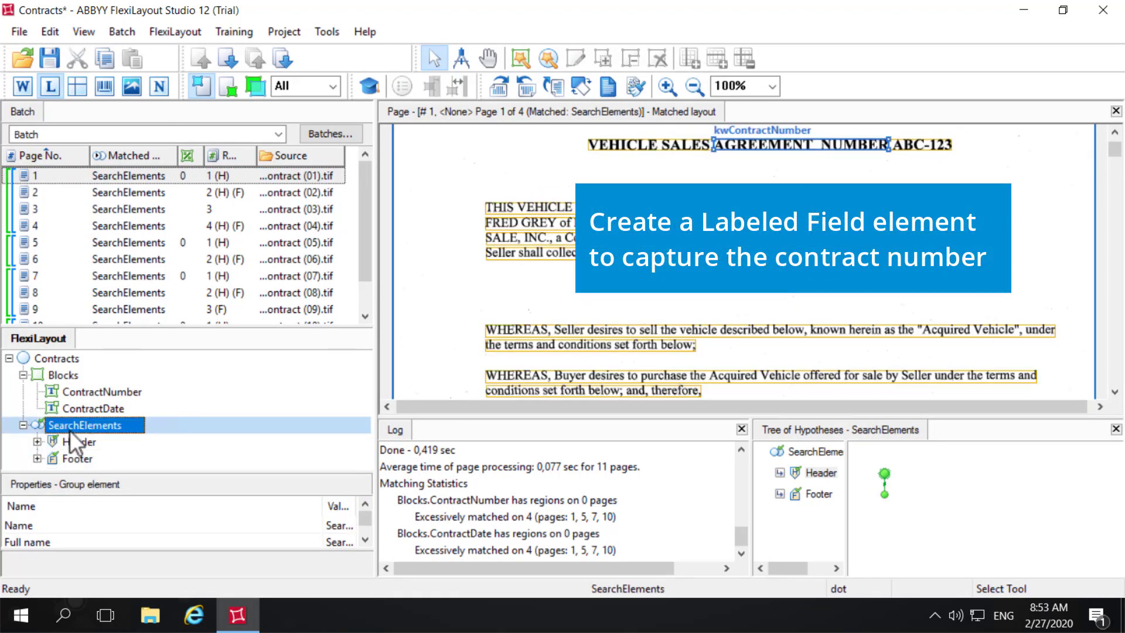
{"action": "right_click", "coordinate": [71, 427]}
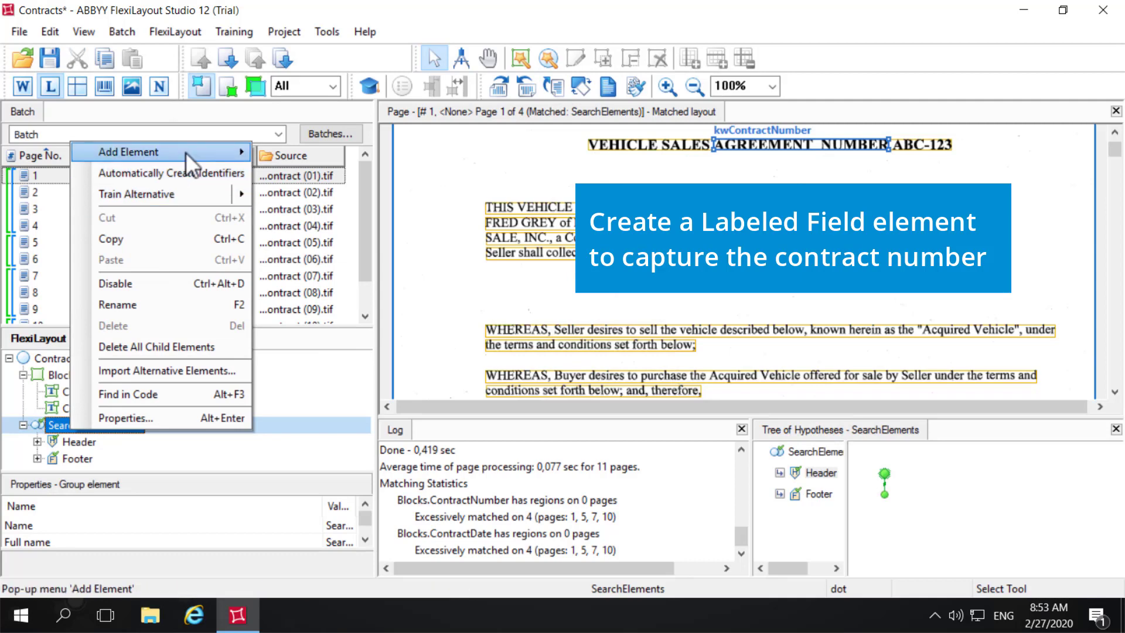
{"action": "mouse_move", "coordinate": [185, 152]}
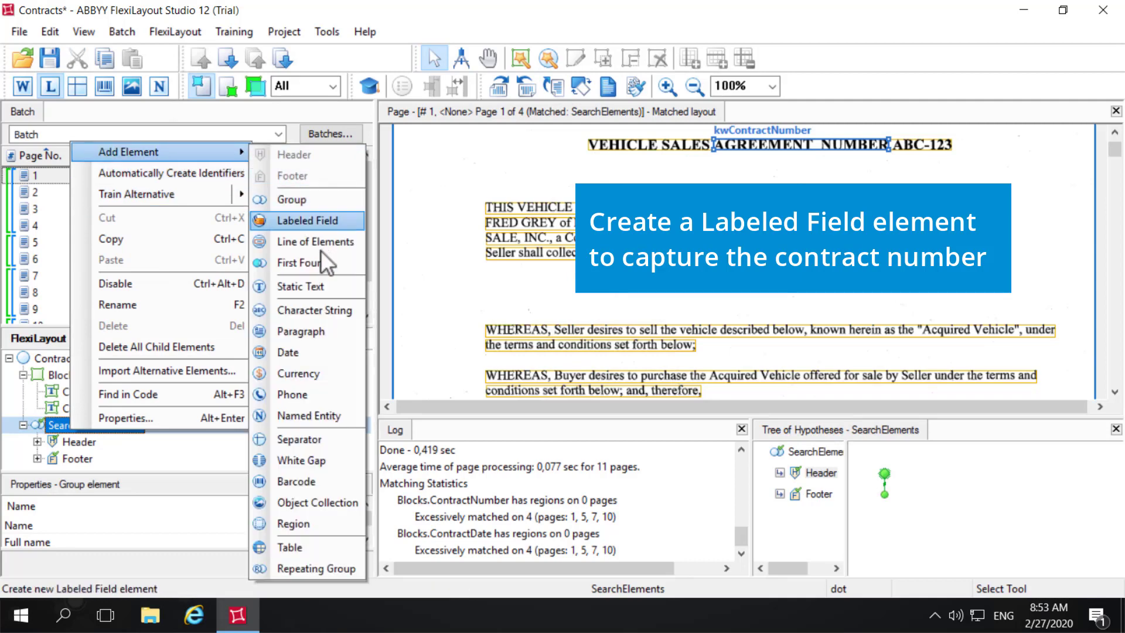
{"action": "left_click", "coordinate": [343, 311]}
{"action": "key", "text": "BackSpace"}
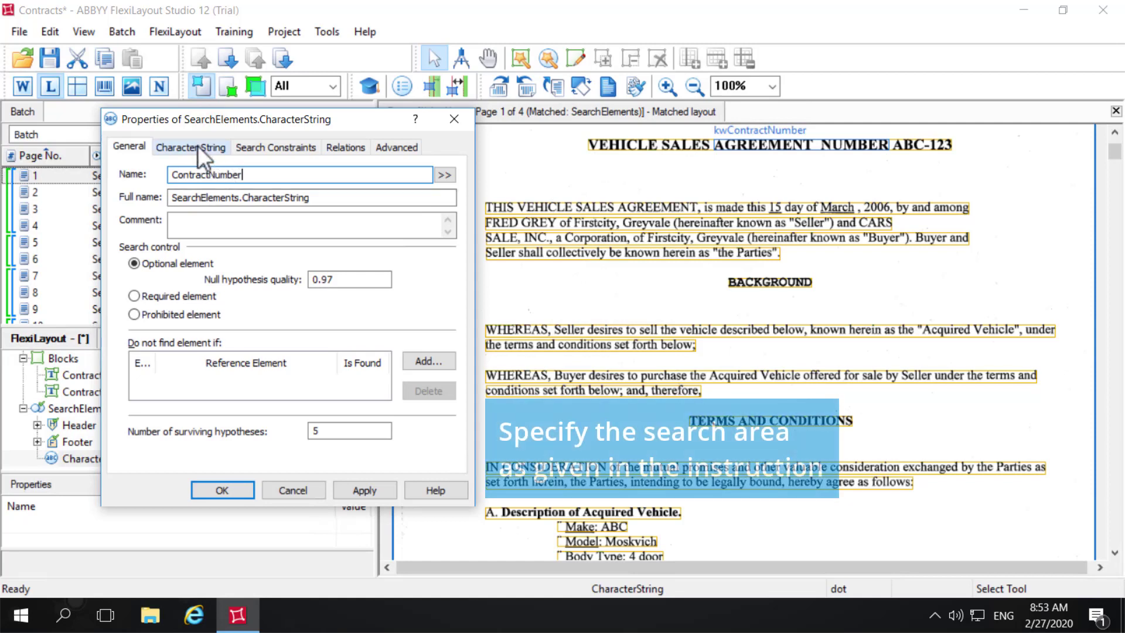
Add a relation placing ContractNumber right of the right boundary of kwContractNumber, leaving the offset at 0
{"action": "left_click", "coordinate": [341, 146]}
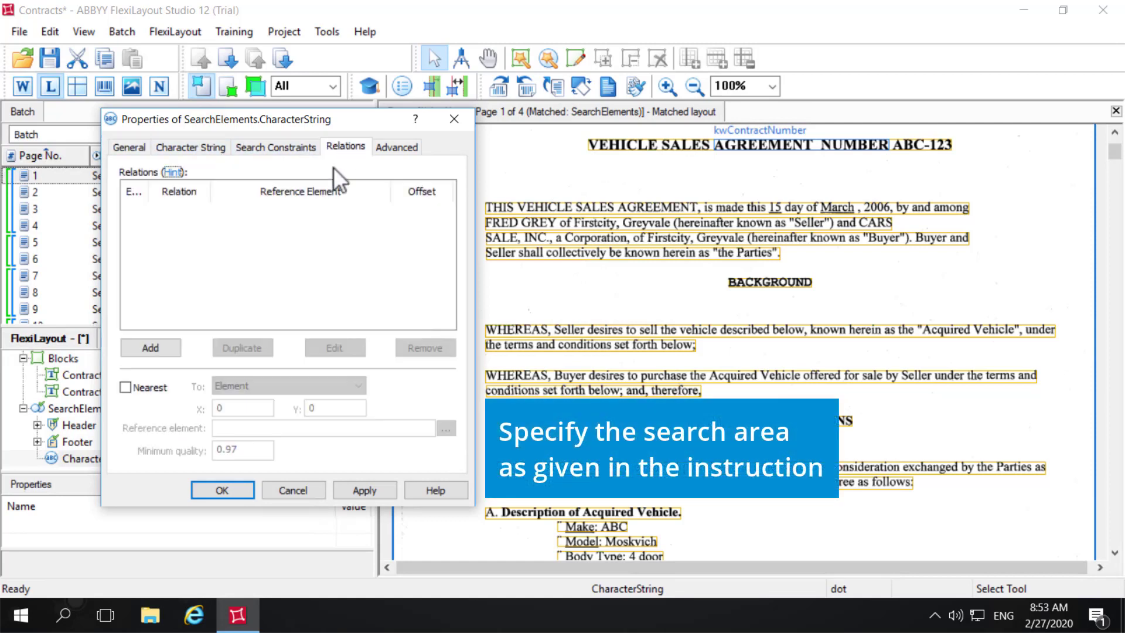
{"action": "left_click", "coordinate": [151, 348]}
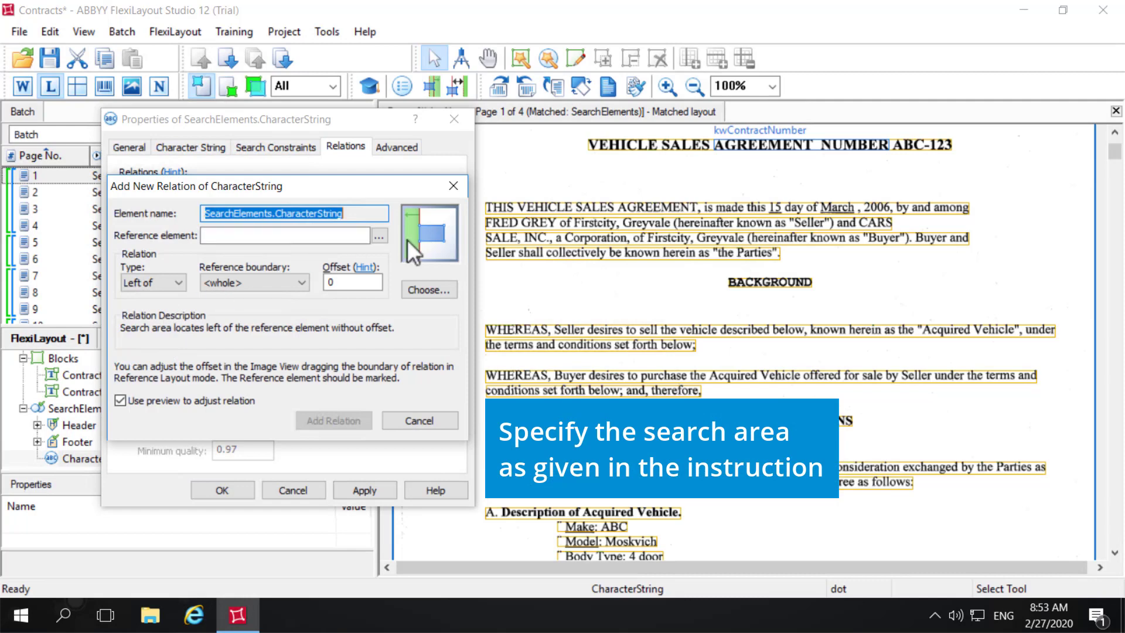
{"action": "left_click", "coordinate": [379, 236]}
{"action": "left_click", "coordinate": [132, 286]}
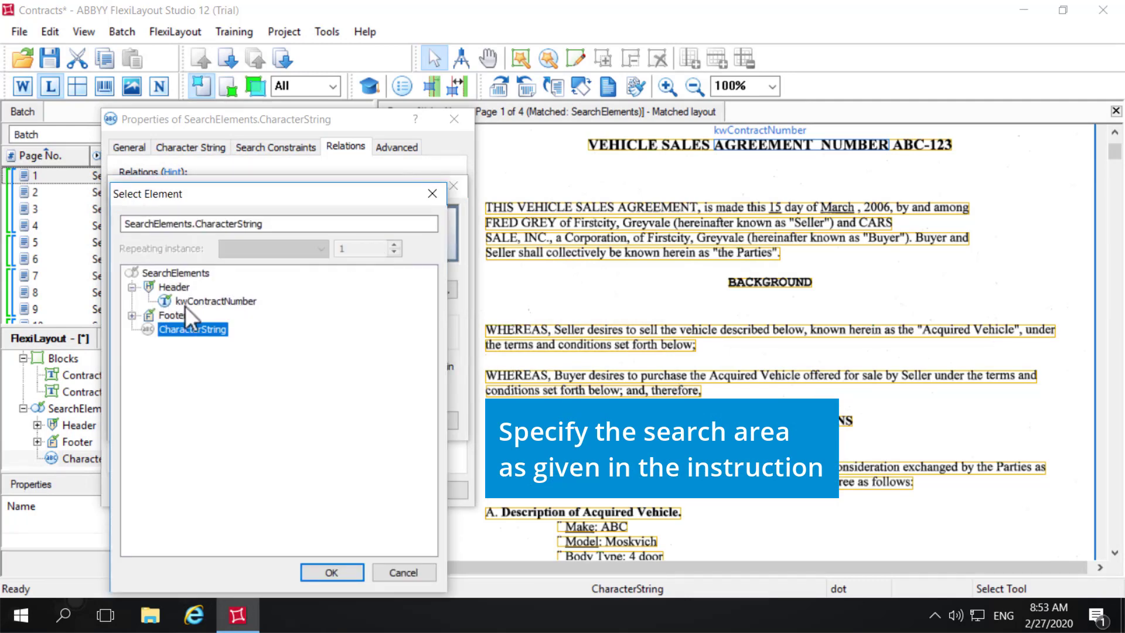
{"action": "left_click", "coordinate": [214, 301]}
{"action": "left_click", "coordinate": [331, 572]}
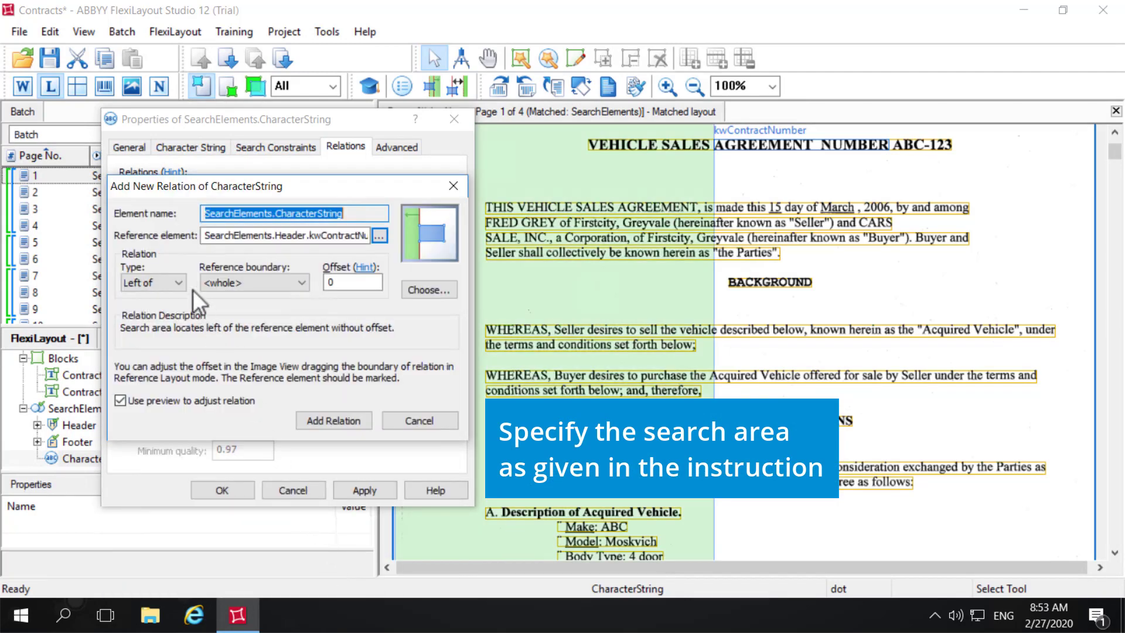
{"action": "left_click", "coordinate": [173, 281]}
{"action": "left_click", "coordinate": [156, 305]}
{"action": "left_click", "coordinate": [252, 284]}
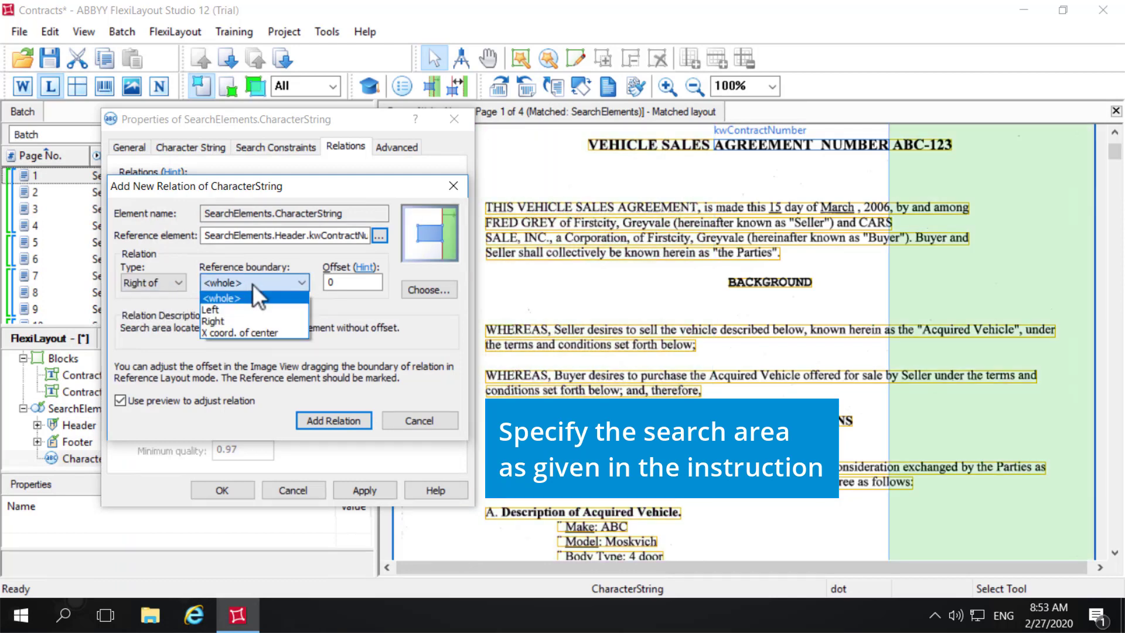
{"action": "left_click", "coordinate": [237, 320]}
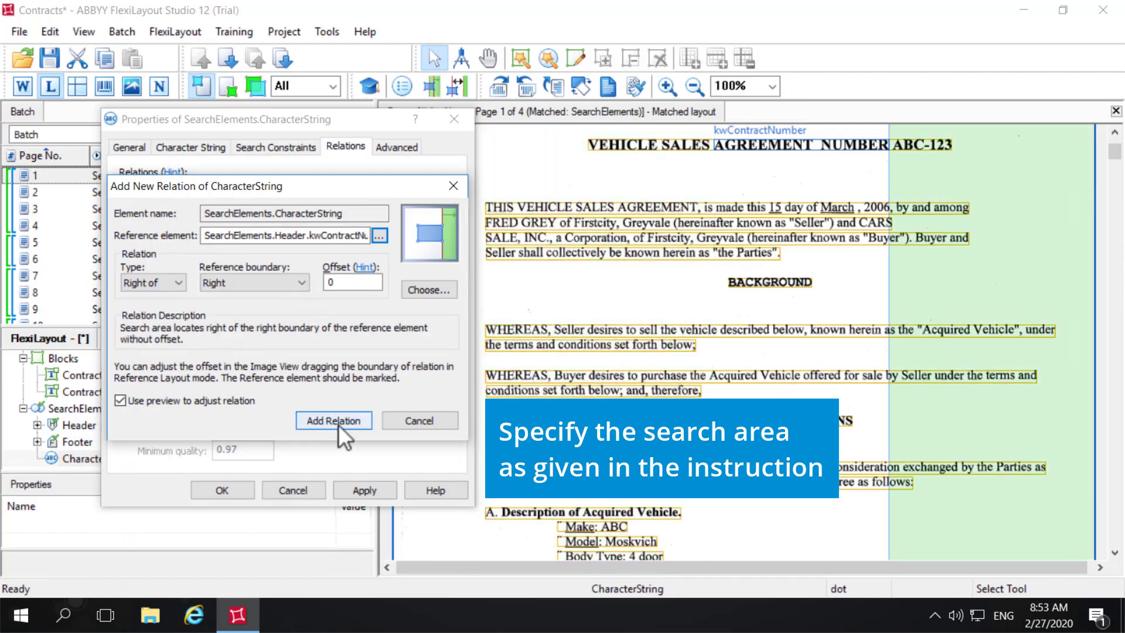
{"action": "left_click", "coordinate": [339, 423]}
Add a relation placing ContractNumber below the top boundary of kwContractNumber with an offset of -10
{"action": "left_click", "coordinate": [143, 347]}
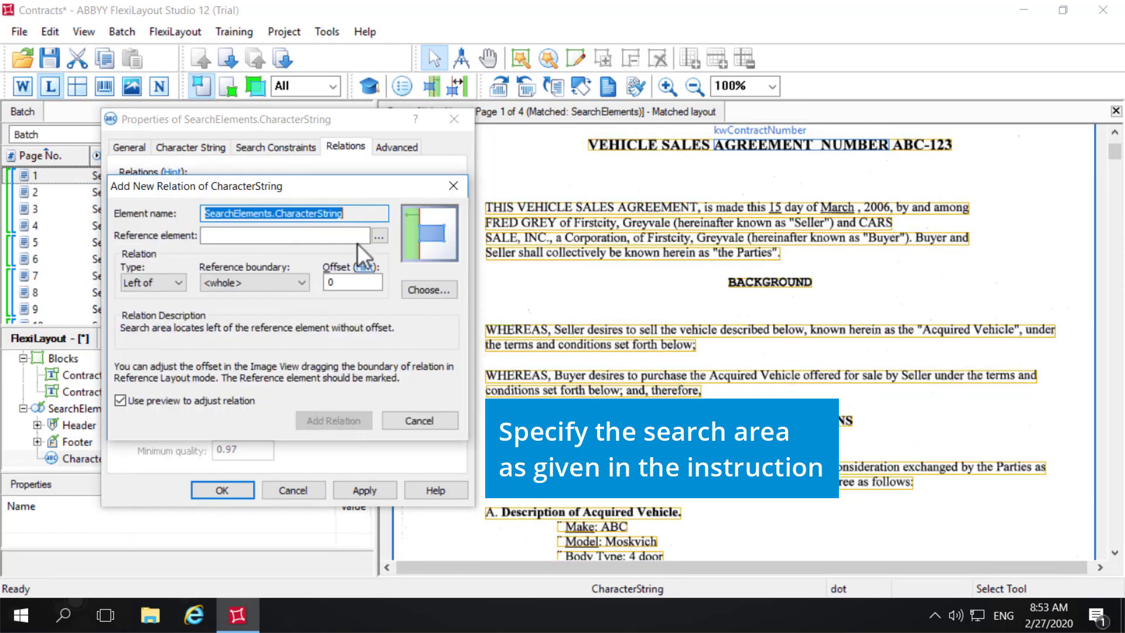
{"action": "left_click", "coordinate": [379, 235]}
{"action": "left_click", "coordinate": [132, 287]}
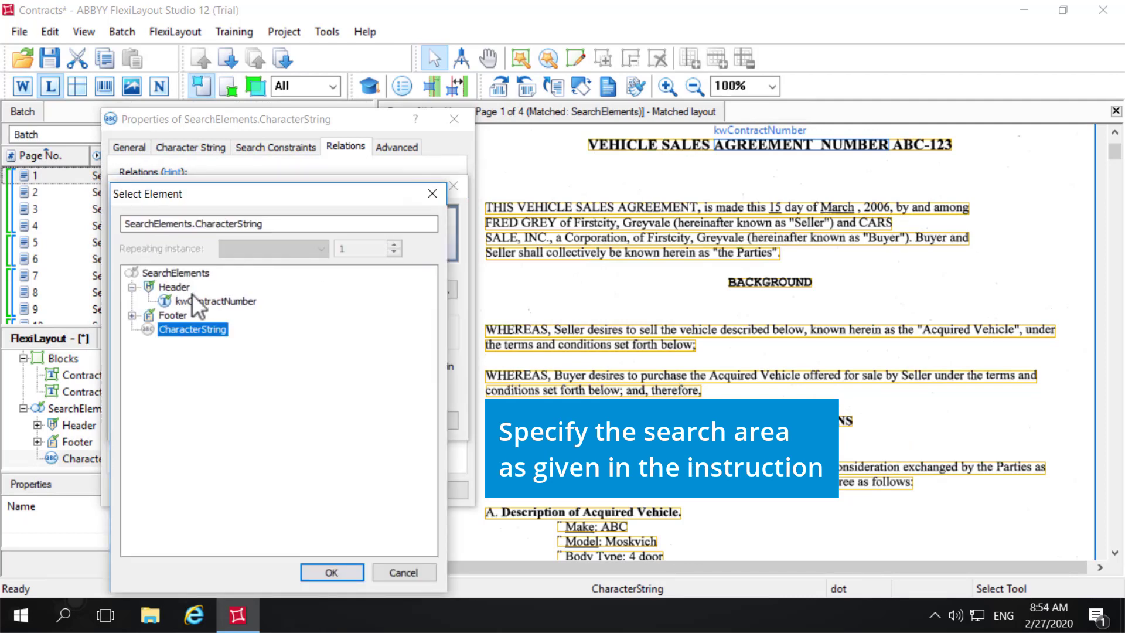
{"action": "left_click", "coordinate": [209, 301]}
{"action": "left_click", "coordinate": [331, 572]}
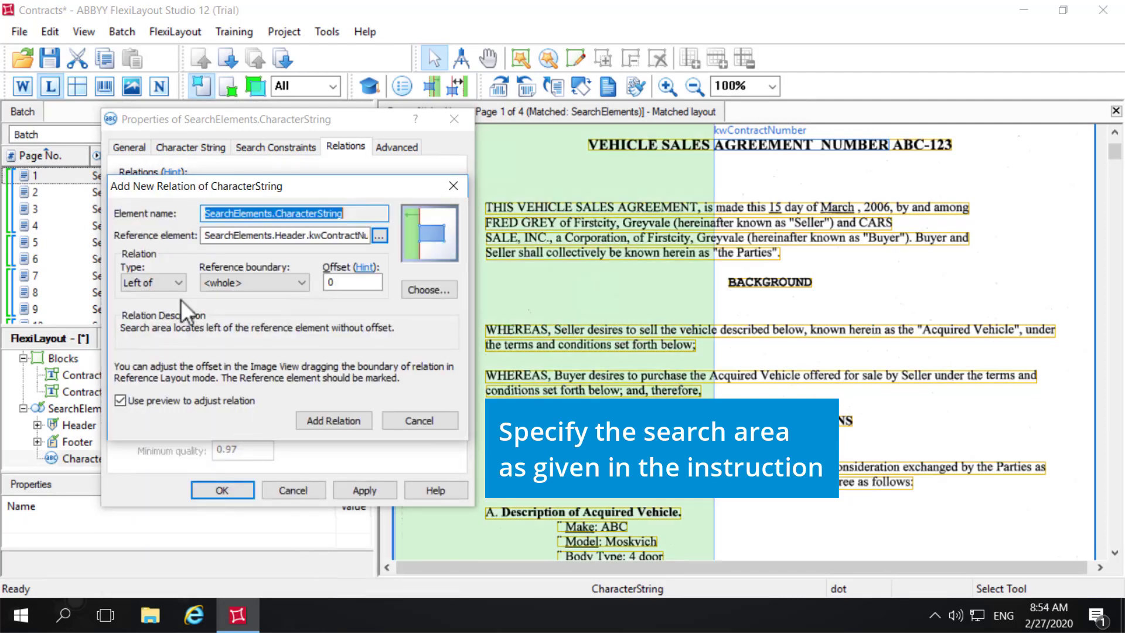
{"action": "left_click", "coordinate": [179, 282]}
{"action": "left_click", "coordinate": [142, 330]}
{"action": "left_click", "coordinate": [258, 280]}
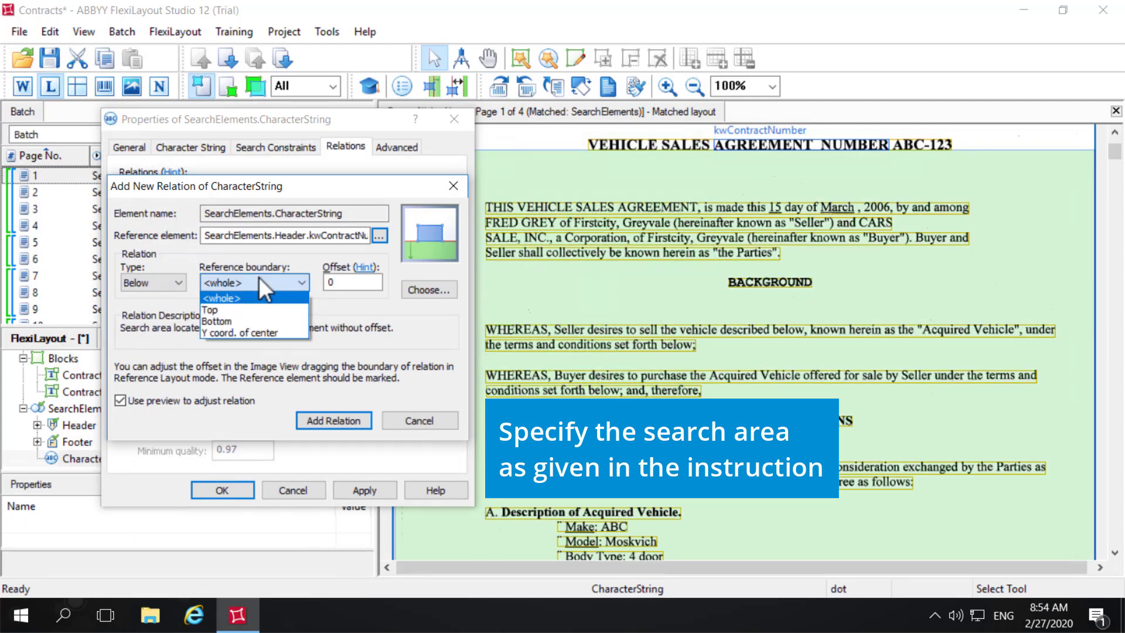
{"action": "left_click", "coordinate": [240, 309]}
{"action": "left_click", "coordinate": [337, 283]}
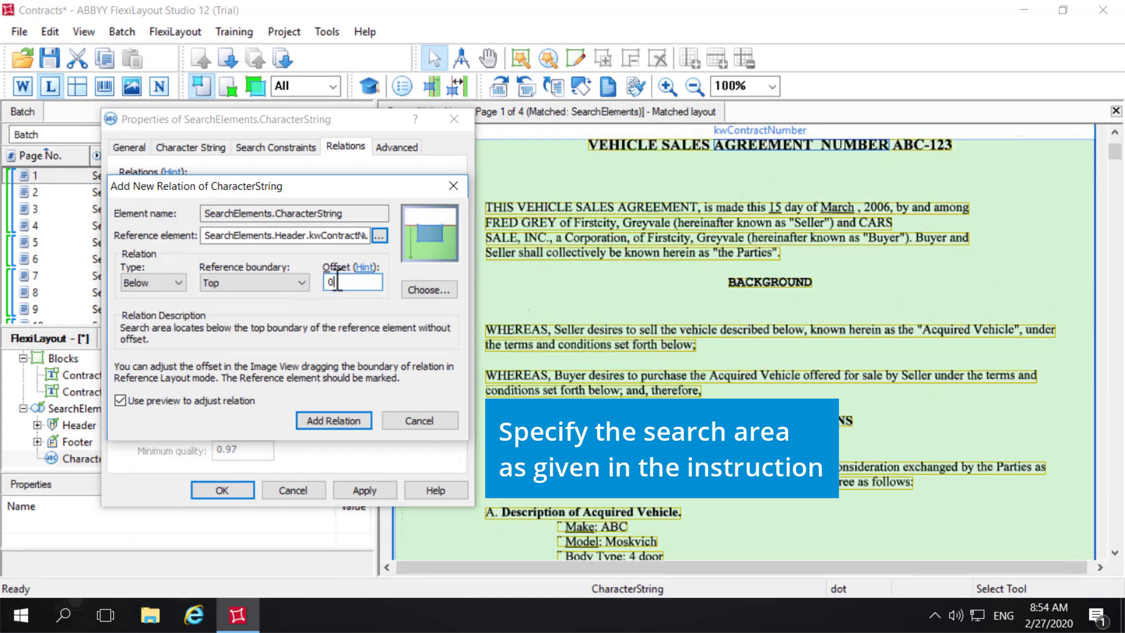
{"action": "key", "text": "BackSpace"}
{"action": "type", "text": "-10"}
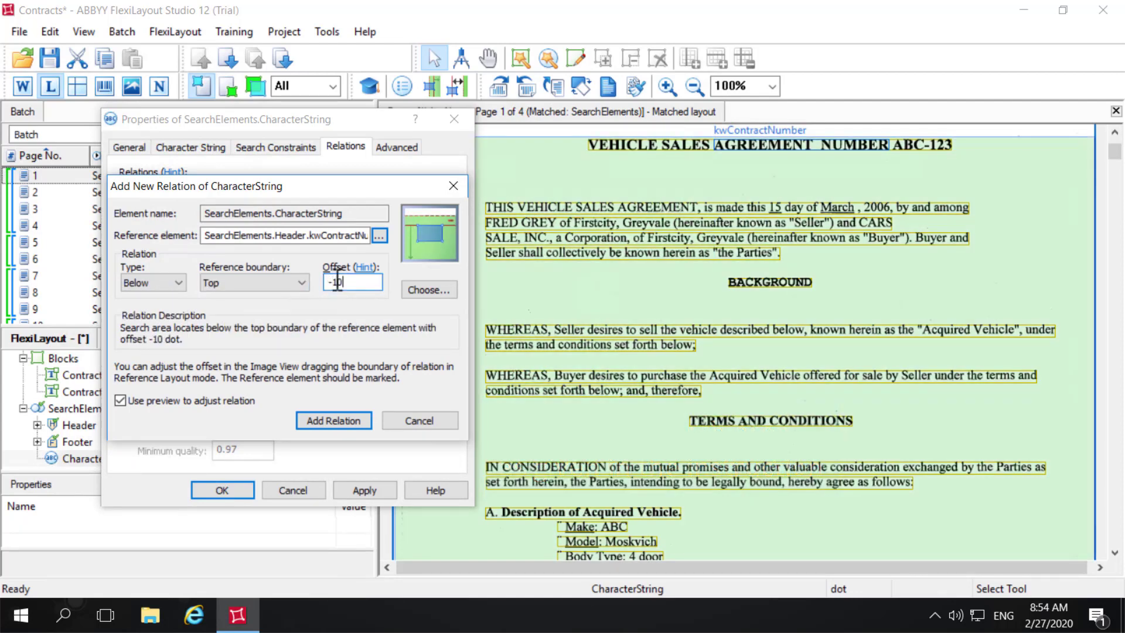
{"action": "left_click", "coordinate": [342, 421]}
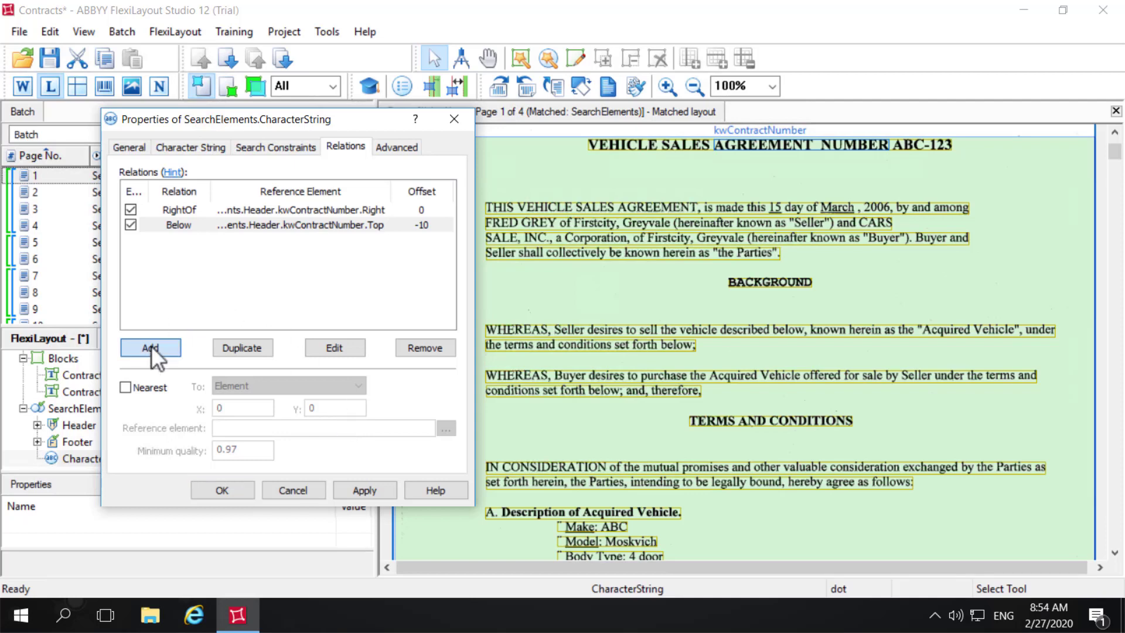
Add a relation placing ContractNumber above the bottom boundary of kwContractNumber with an offset of -10
{"action": "left_click", "coordinate": [151, 349]}
{"action": "left_click", "coordinate": [380, 237]}
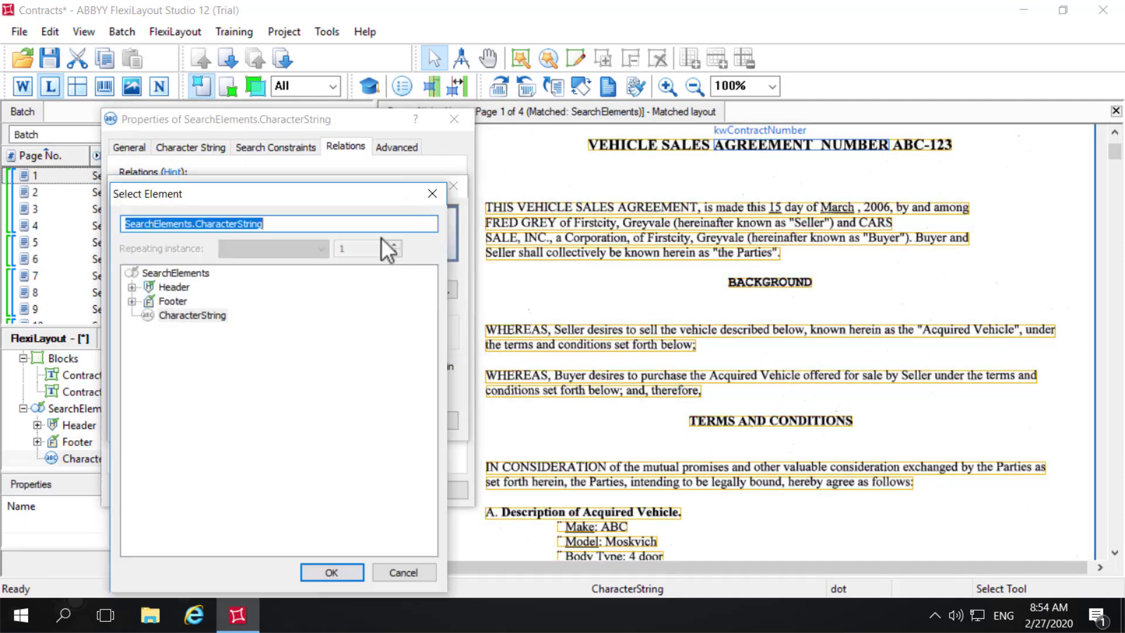
{"action": "left_click", "coordinate": [132, 287]}
{"action": "left_click", "coordinate": [213, 301]}
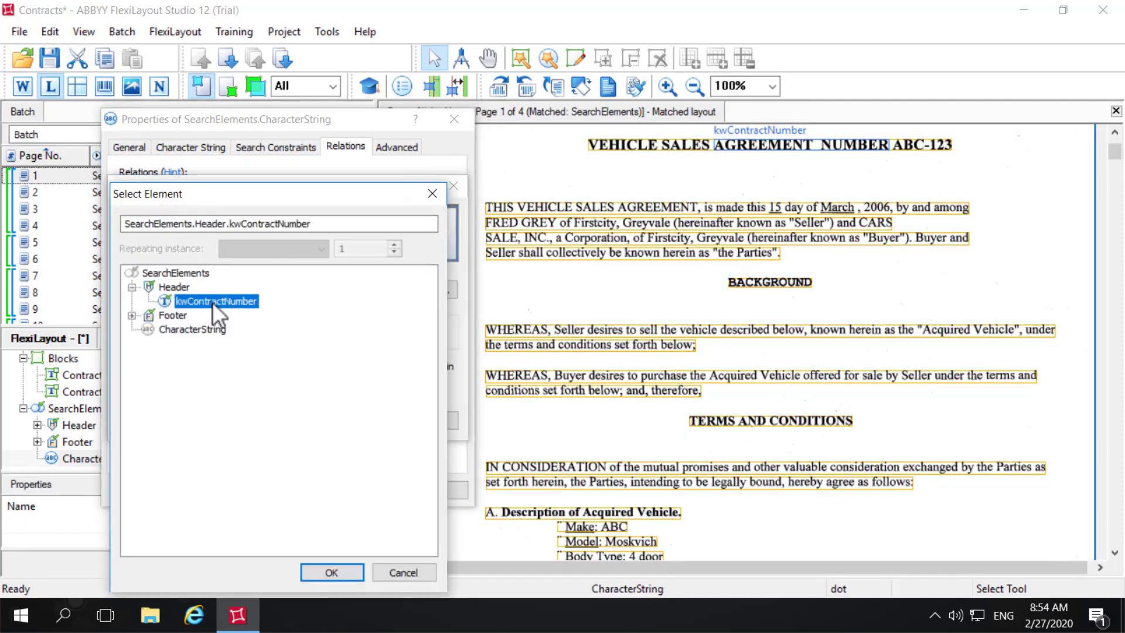
{"action": "left_click", "coordinate": [331, 572]}
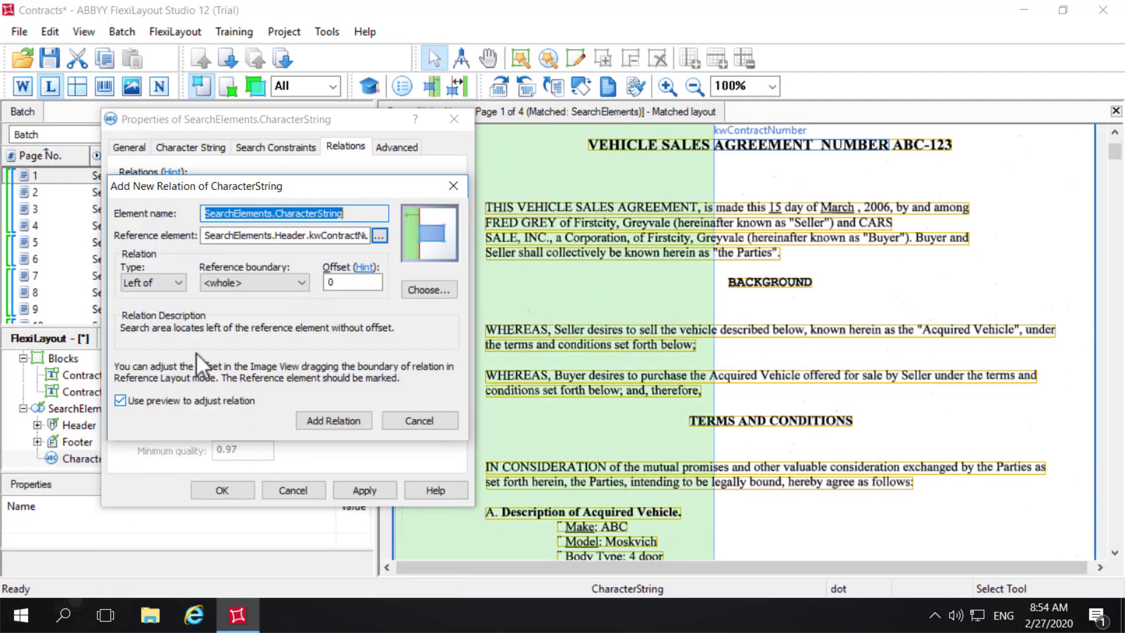
{"action": "left_click", "coordinate": [174, 282]}
{"action": "left_click", "coordinate": [153, 319]}
{"action": "left_click", "coordinate": [254, 284]}
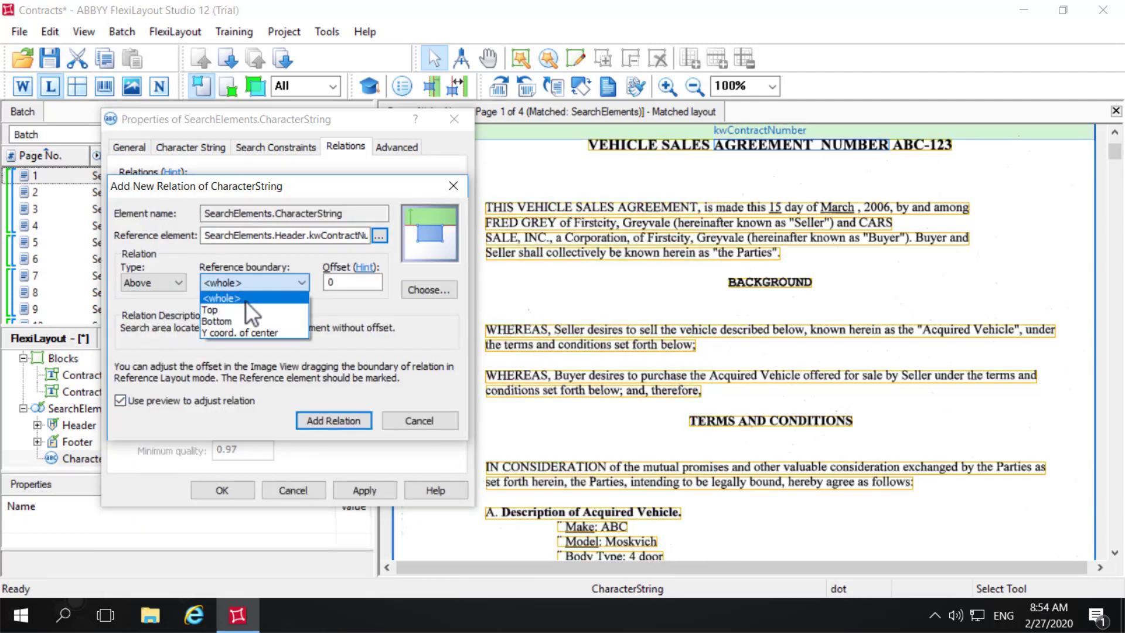
{"action": "left_click", "coordinate": [237, 322]}
{"action": "left_click", "coordinate": [336, 282]}
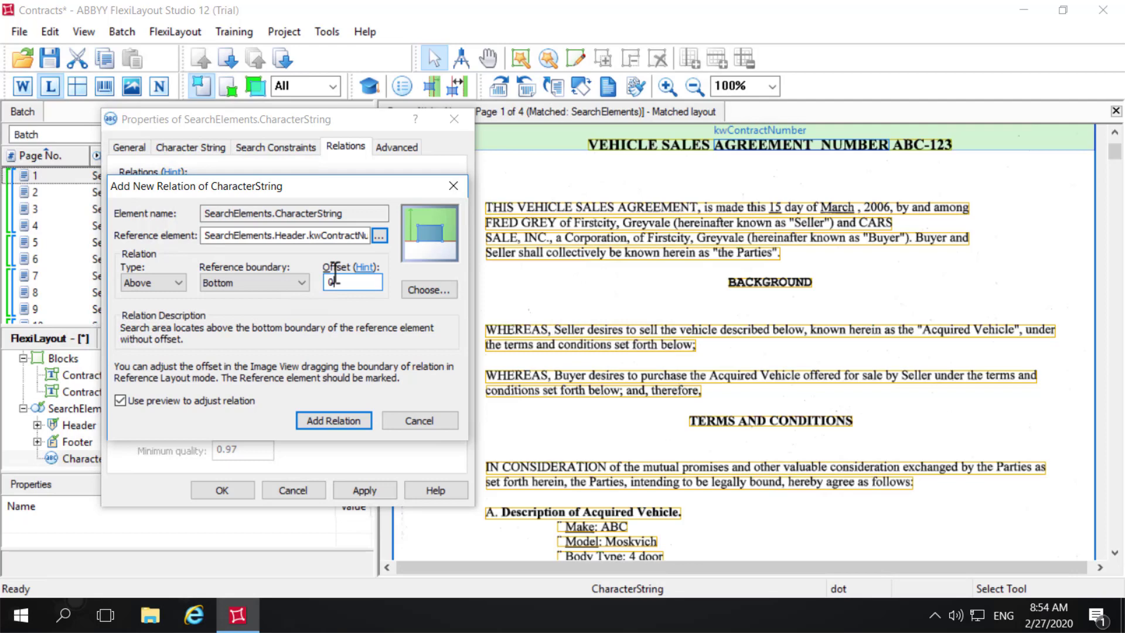
{"action": "key", "text": "BackSpace"}
{"action": "type", "text": "-10"}
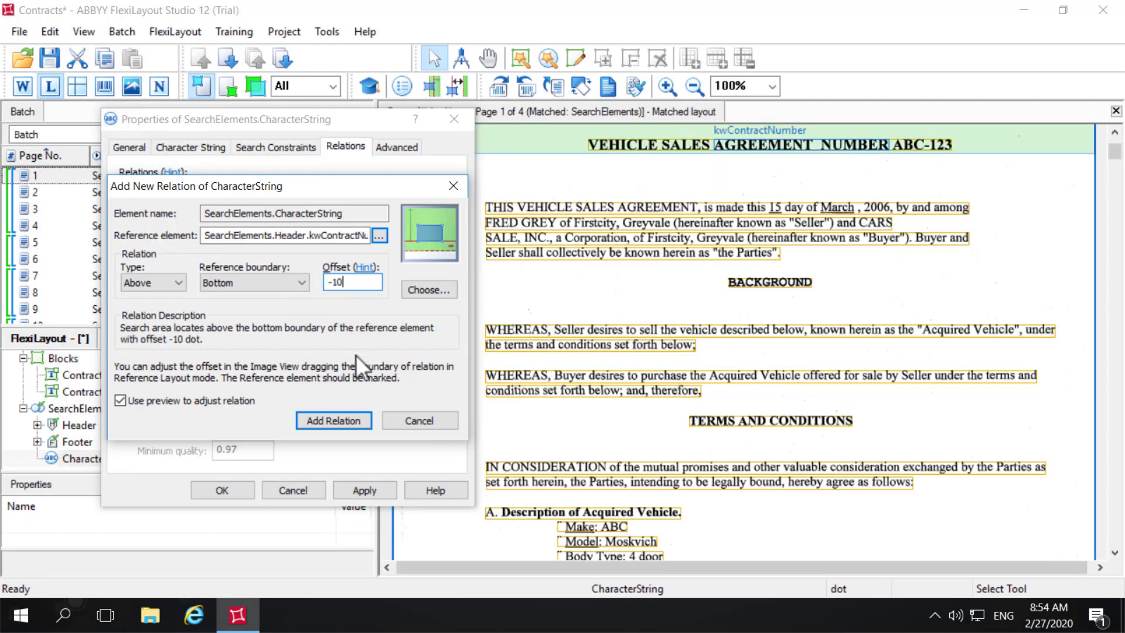
{"action": "left_click", "coordinate": [340, 420]}
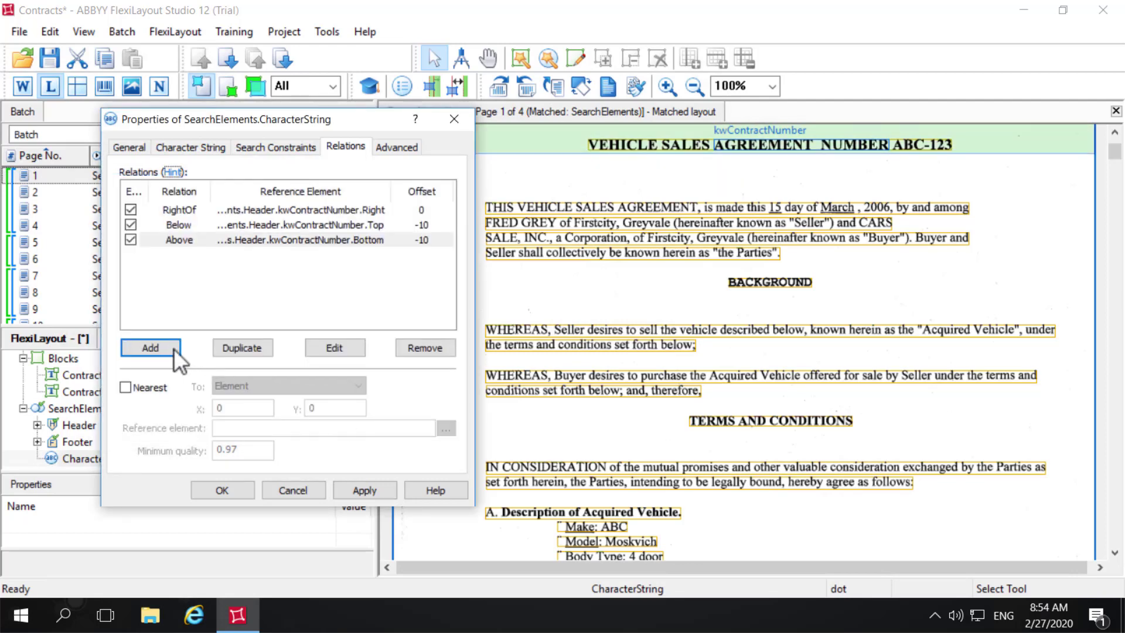
Add a relation placing ContractNumber left of the right boundary of kwContractNumber with an offset of -550
{"action": "left_click", "coordinate": [173, 348]}
{"action": "left_click", "coordinate": [379, 236]}
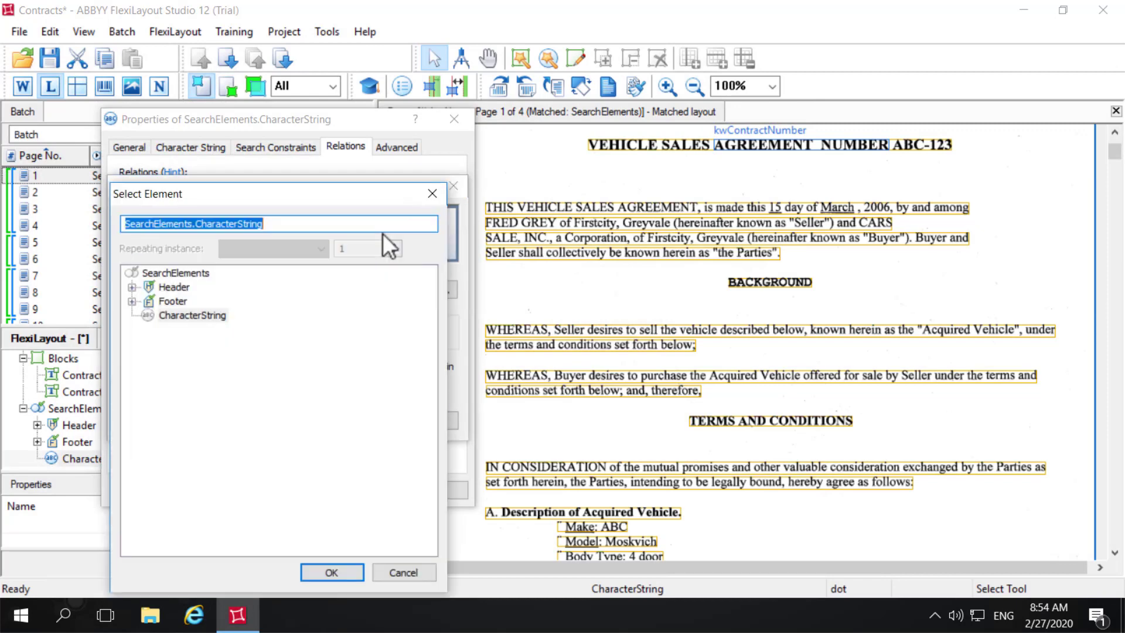
{"action": "left_click", "coordinate": [131, 287]}
{"action": "left_click", "coordinate": [199, 301]}
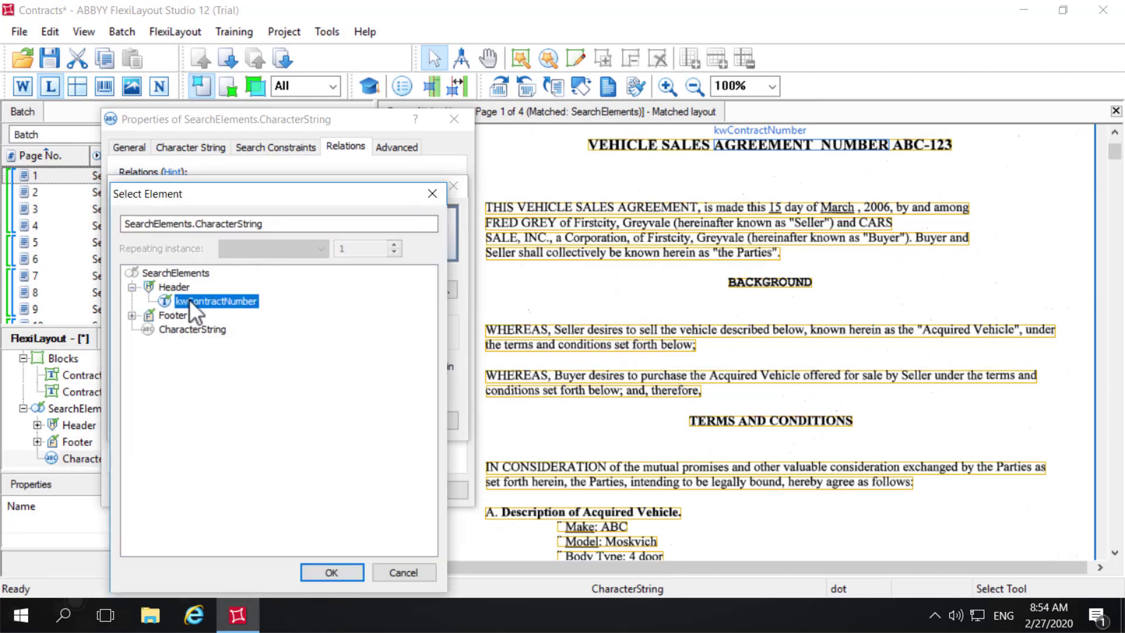
{"action": "left_click", "coordinate": [356, 571]}
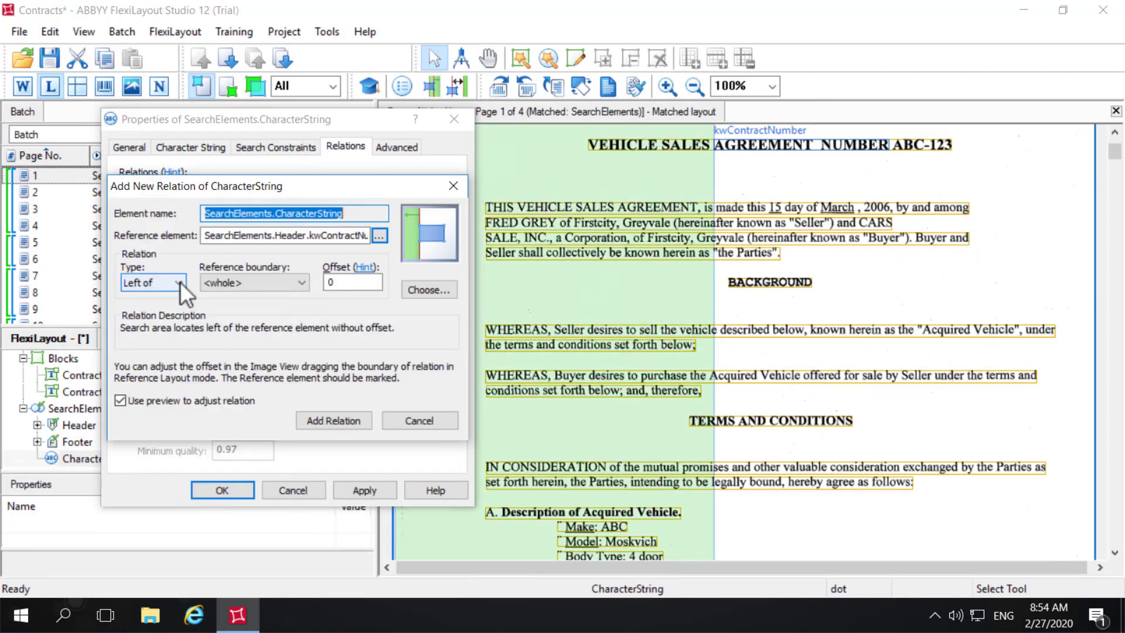
{"action": "left_click", "coordinate": [283, 280]}
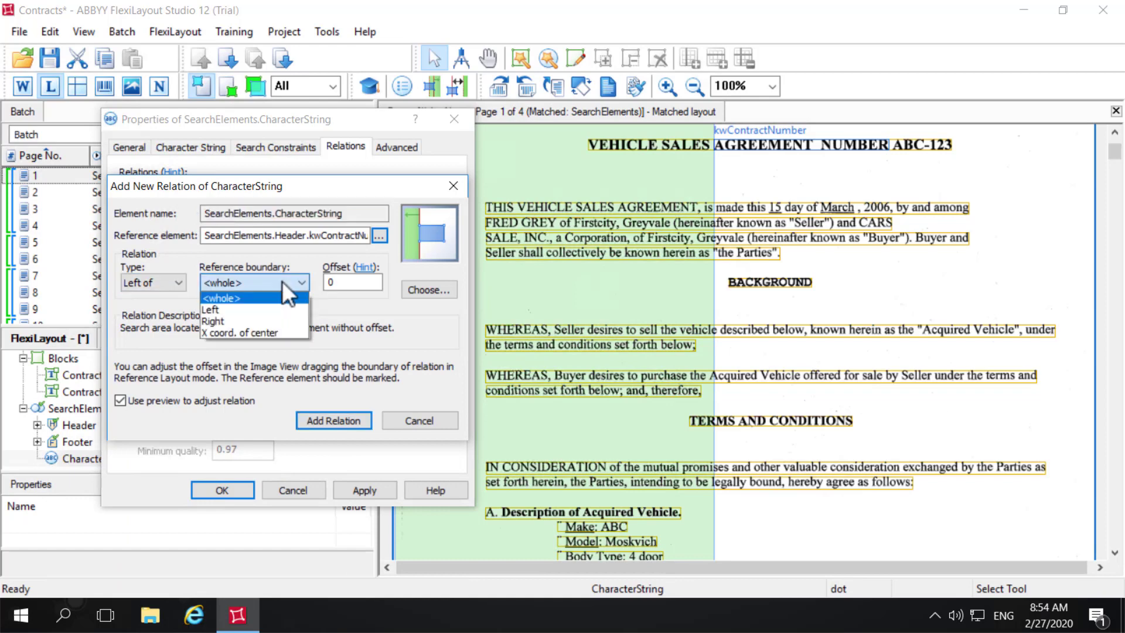
{"action": "left_click", "coordinate": [230, 320]}
{"action": "left_click", "coordinate": [345, 282]}
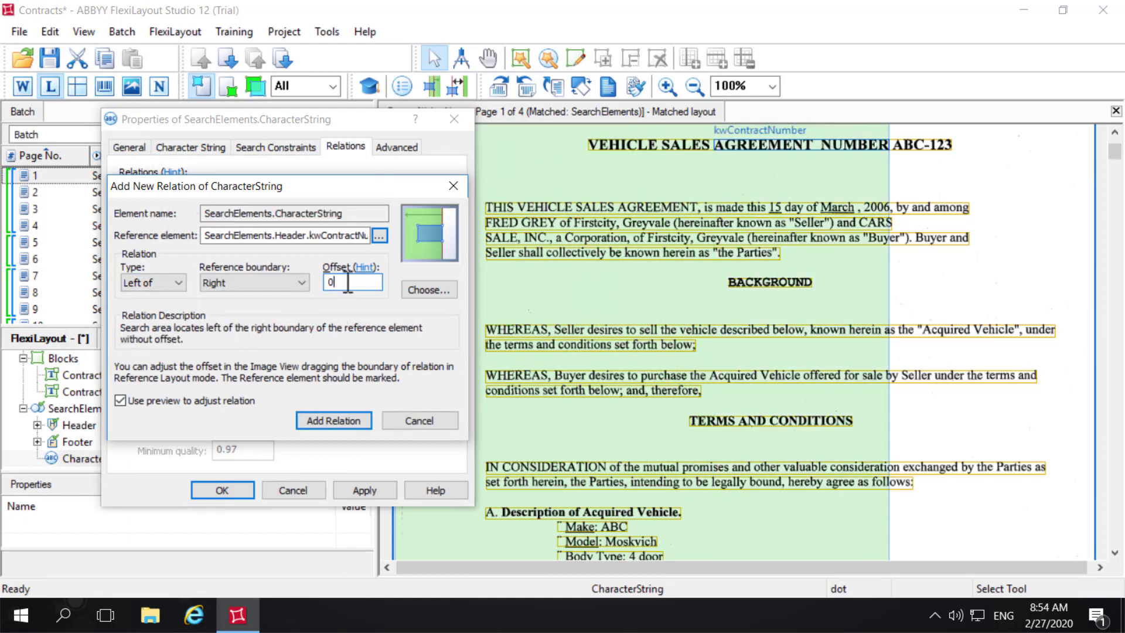
{"action": "key", "text": "BackSpace"}
{"action": "type", "text": "-550"}
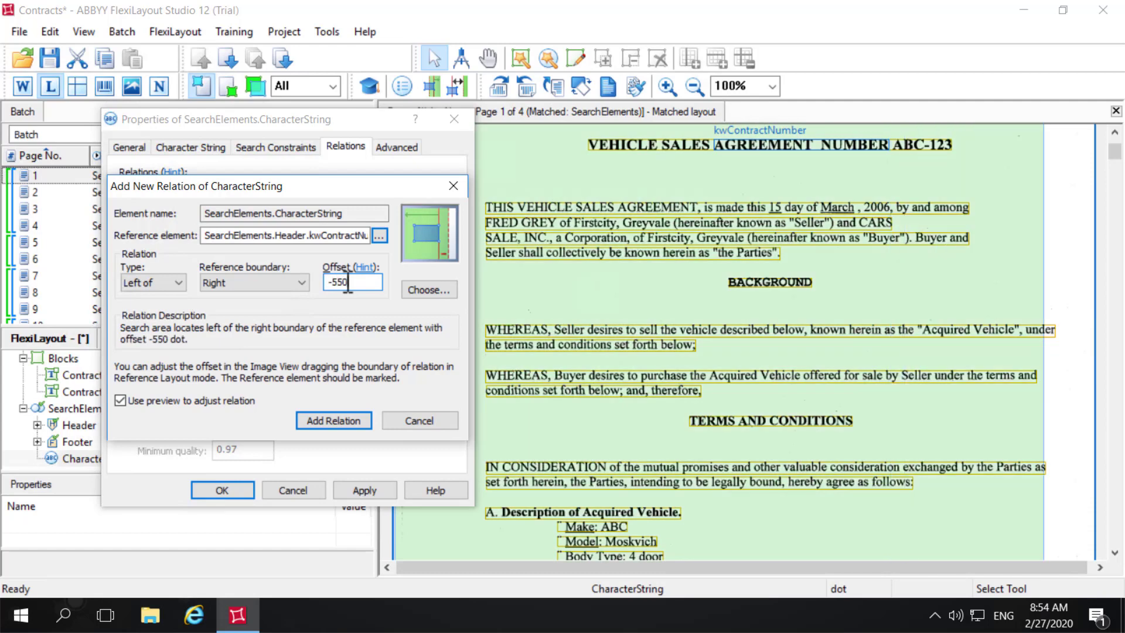
{"action": "left_click", "coordinate": [342, 417]}
Preview the combined search area of all four ContractNumber relations and save the element's properties
{"action": "left_click", "coordinate": [344, 251]}
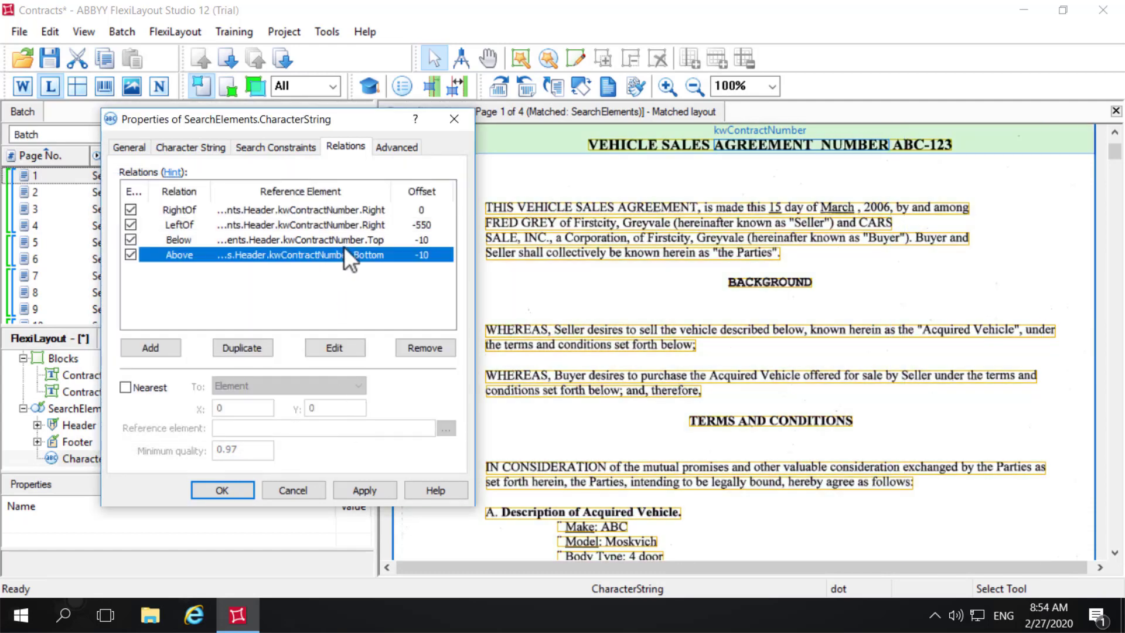
{"action": "left_click", "coordinate": [350, 218], "text": "shift"}
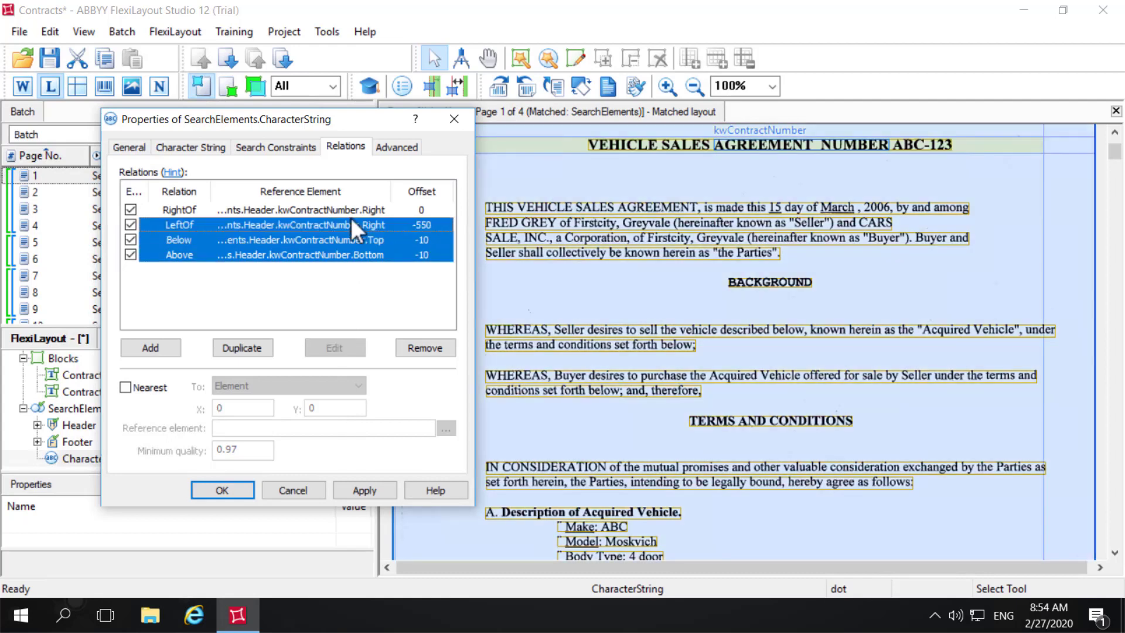
{"action": "left_click", "coordinate": [352, 212], "text": "shift"}
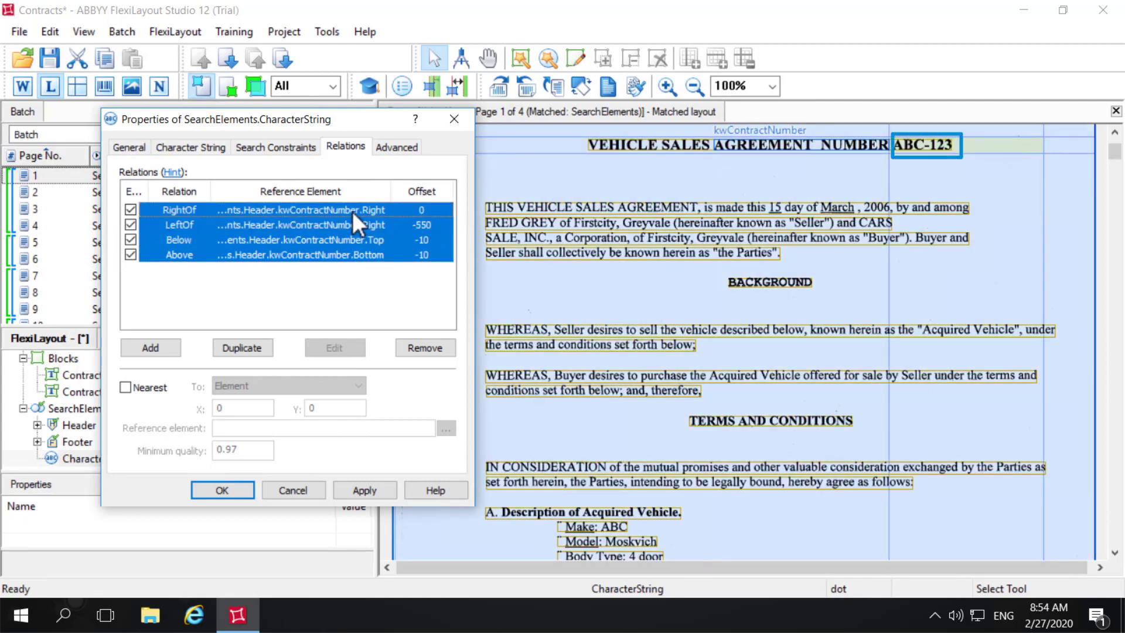
{"action": "left_click", "coordinate": [352, 489]}
{"action": "left_click", "coordinate": [215, 493]}
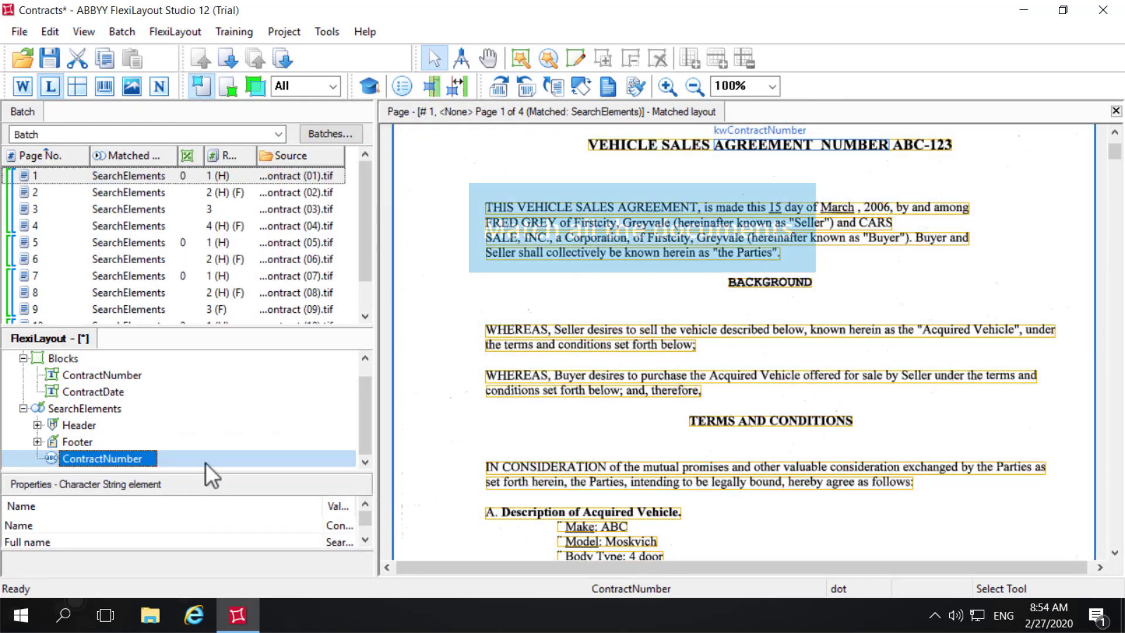
Match the FlexiLayout against all pages in the batch
{"action": "left_click", "coordinate": [63, 177]}
{"action": "key", "text": "ctrl+a"}
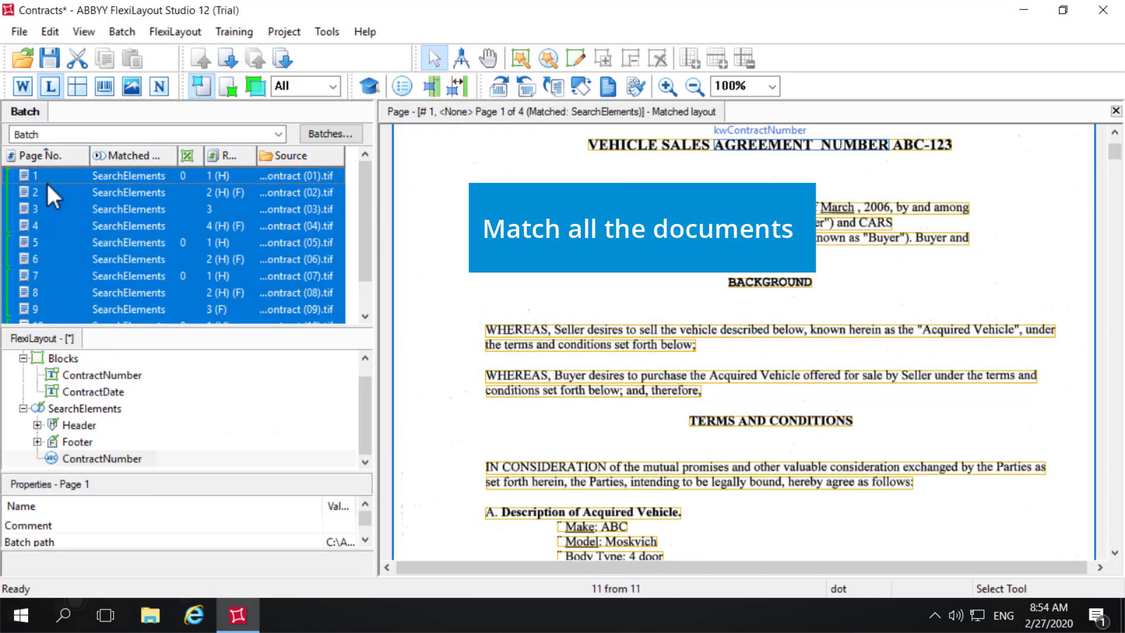
{"action": "right_click", "coordinate": [47, 181]}
{"action": "left_click", "coordinate": [146, 71]}
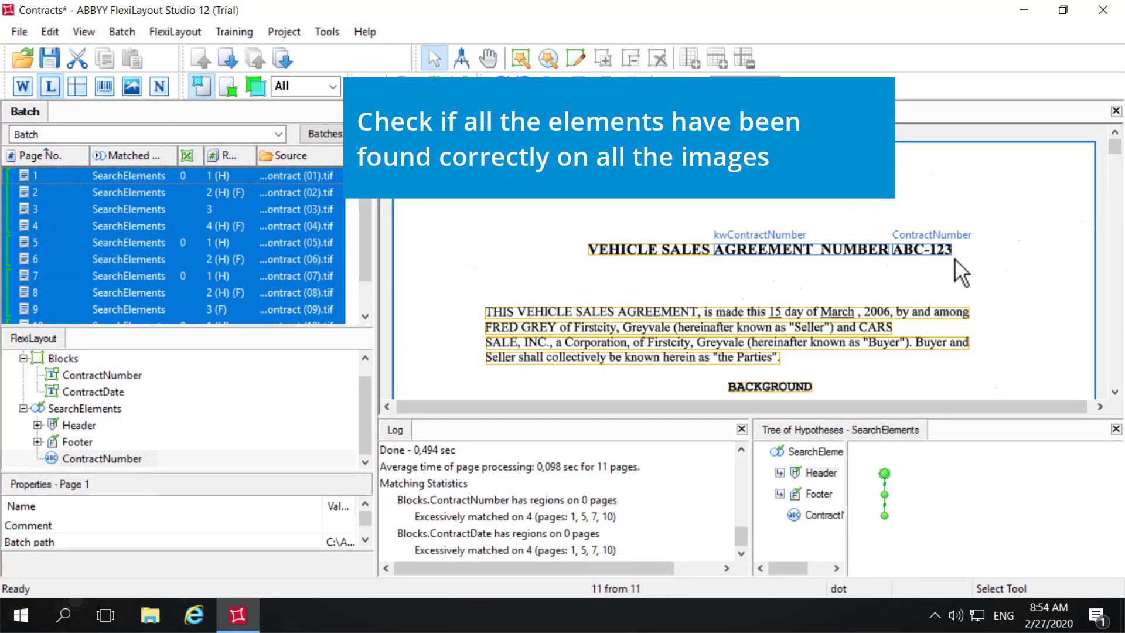
Check on all batch pages whether the keyword, signature and ContractNumber elements are detected correctly, including the ContractNumber hypothesis
{"action": "scroll", "coordinate": [954, 257], "scroll_direction": "down", "scroll_amount": 15}
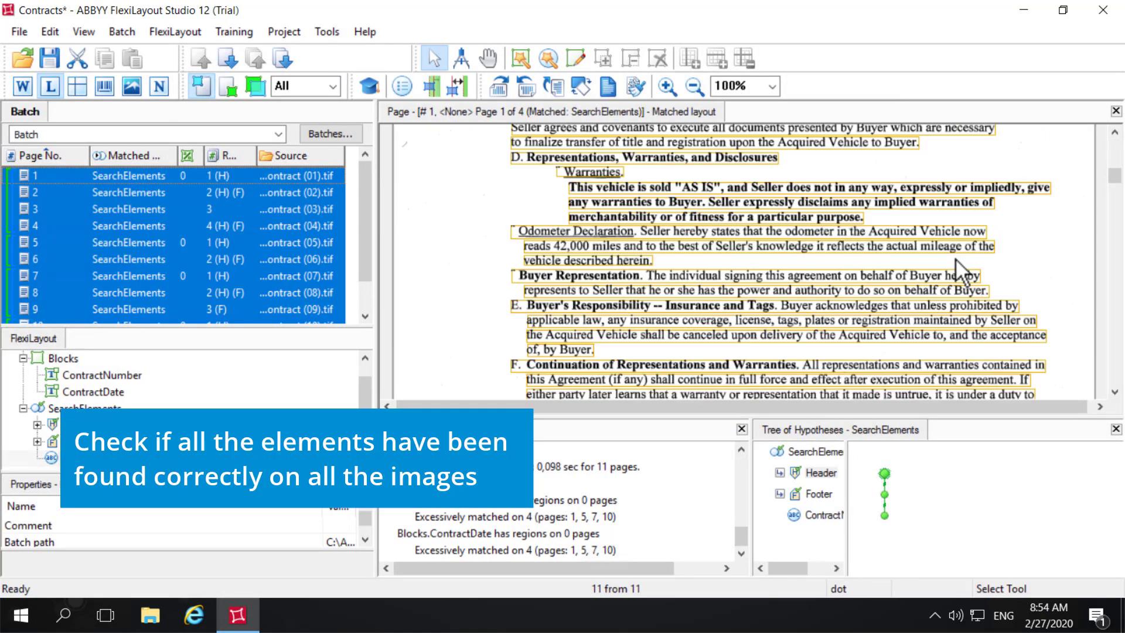
{"action": "scroll", "coordinate": [955, 258], "scroll_direction": "down", "scroll_amount": 15}
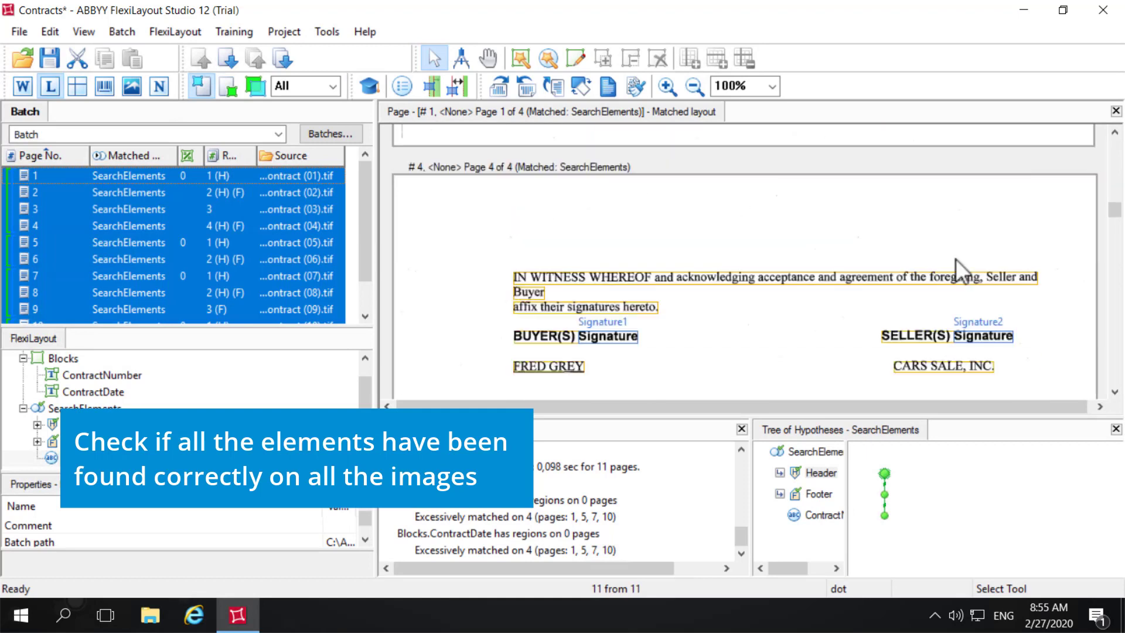
{"action": "scroll", "coordinate": [955, 258], "scroll_direction": "up", "scroll_amount": 20}
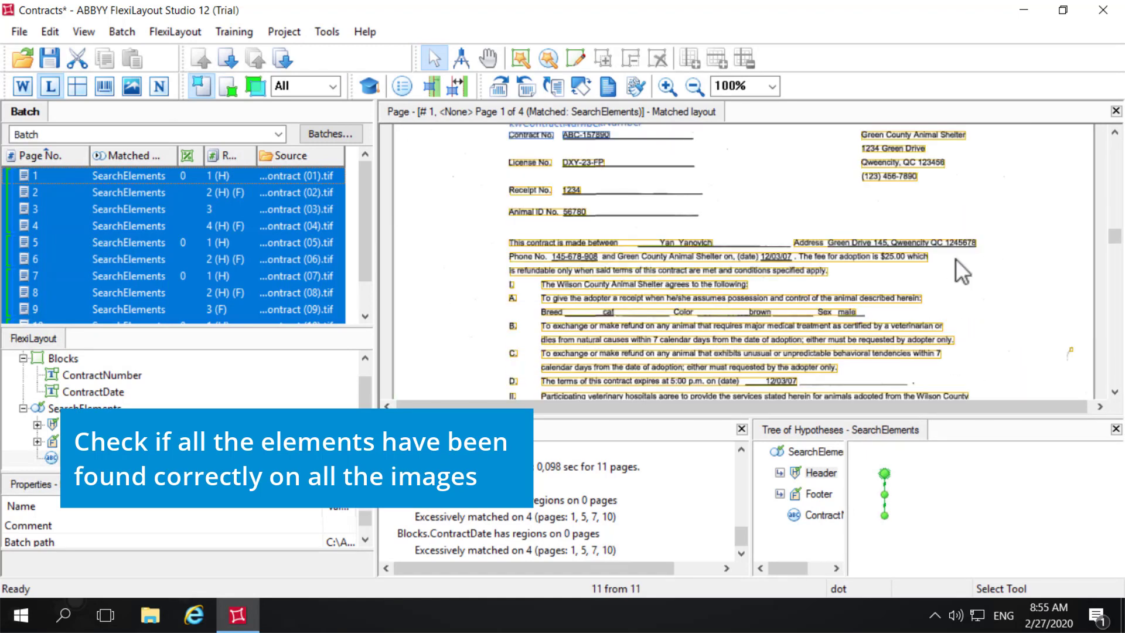
{"action": "scroll", "coordinate": [954, 258], "scroll_direction": "down", "scroll_amount": 15}
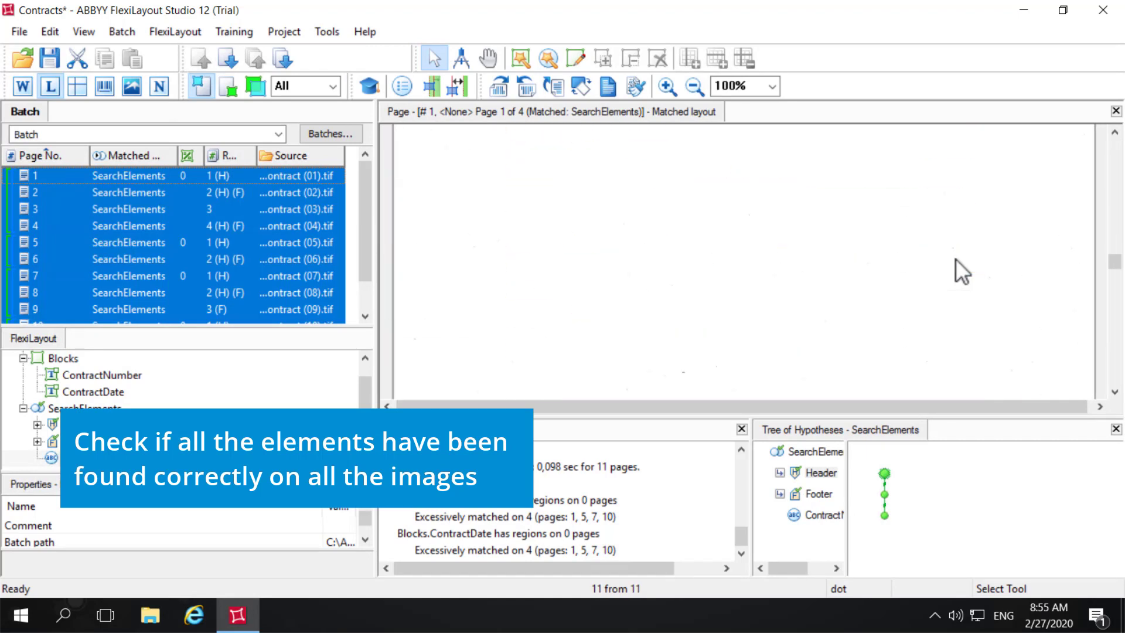
{"action": "scroll", "coordinate": [955, 258], "scroll_direction": "down", "scroll_amount": 15}
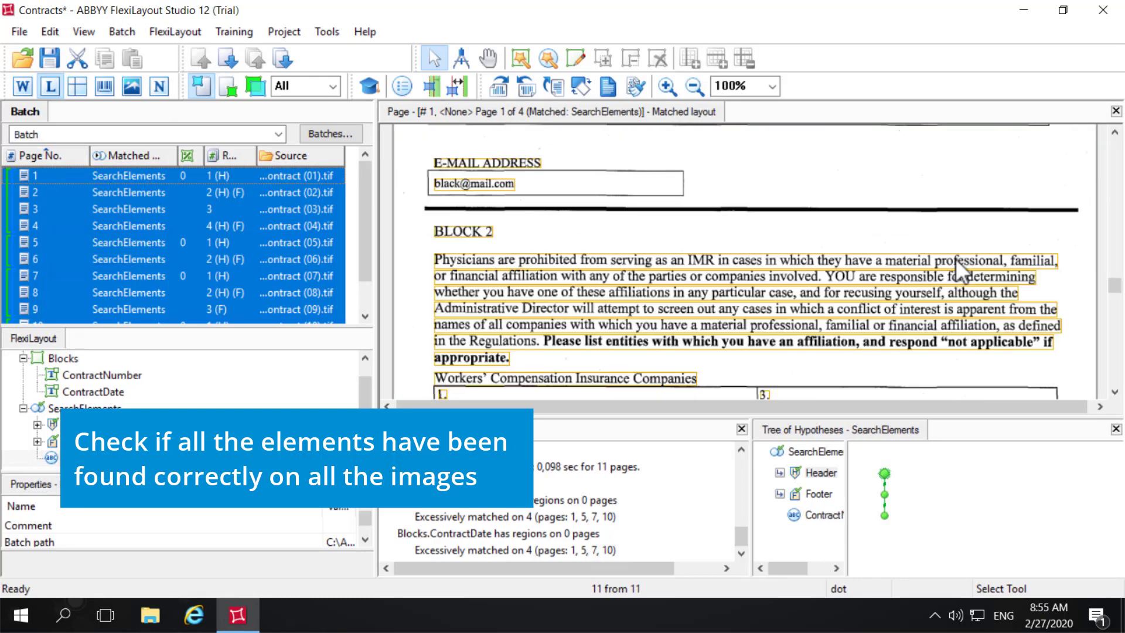
{"action": "scroll", "coordinate": [955, 258], "scroll_direction": "down", "scroll_amount": 15}
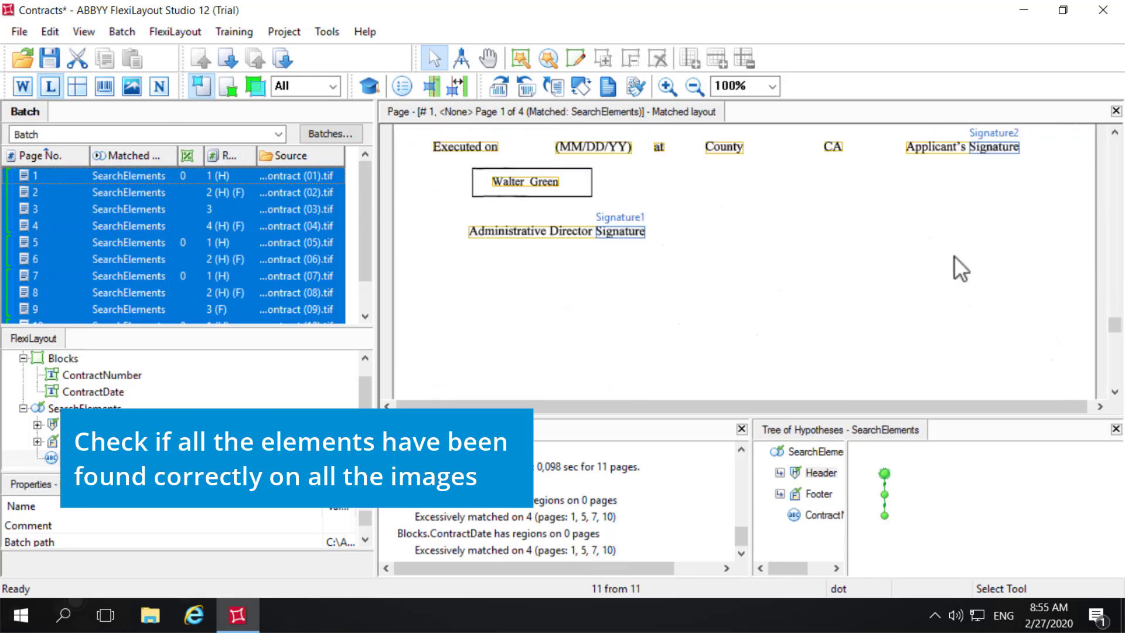
{"action": "scroll", "coordinate": [953, 255], "scroll_direction": "down", "scroll_amount": 8}
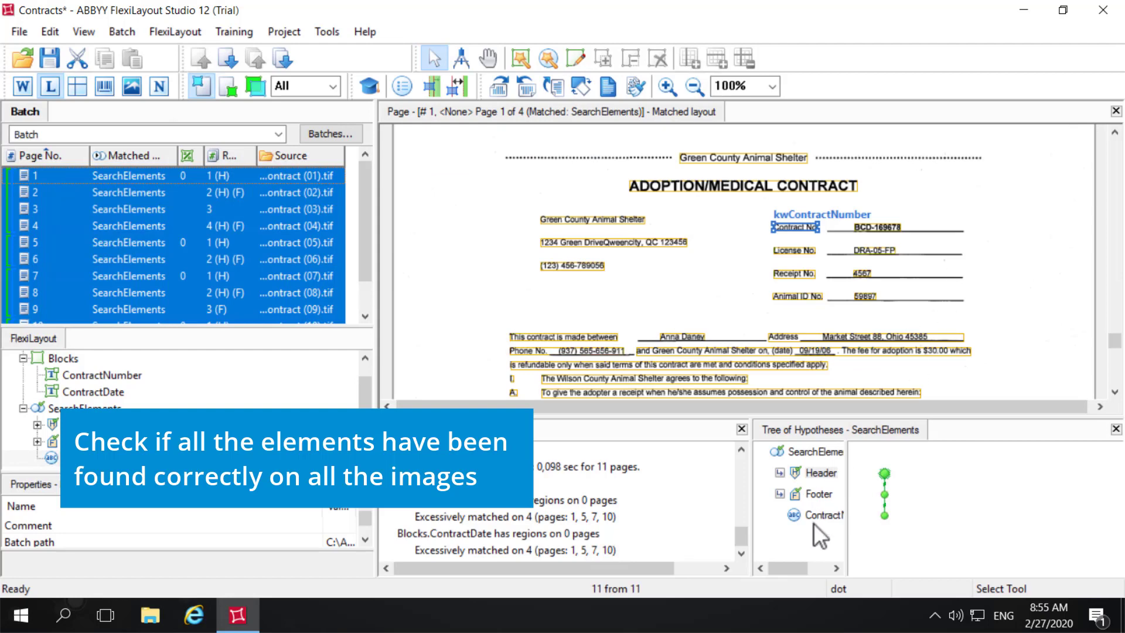
{"action": "left_click", "coordinate": [818, 516]}
{"action": "scroll", "coordinate": [954, 248], "scroll_direction": "down", "scroll_amount": 10}
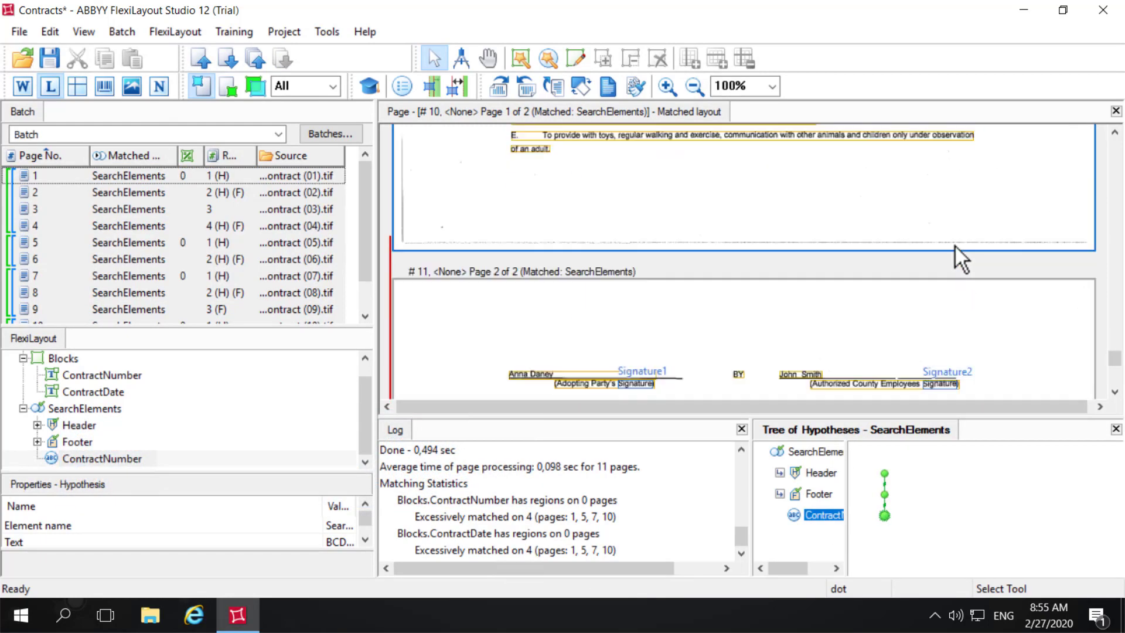
{"action": "scroll", "coordinate": [954, 245], "scroll_direction": "down", "scroll_amount": 10}
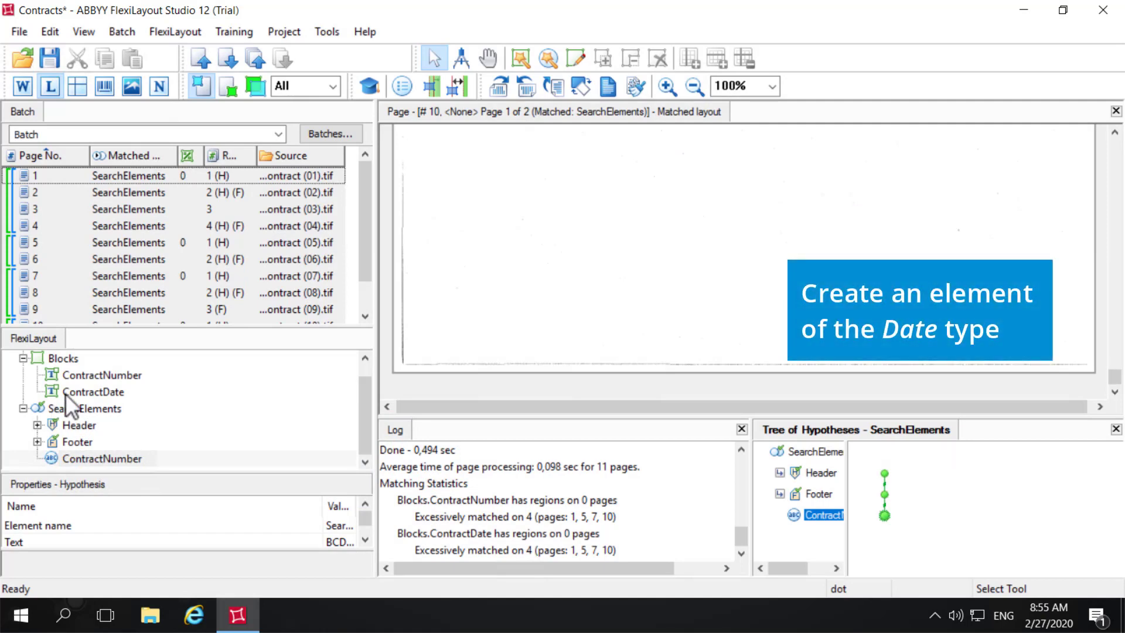
Add a Date element named ContractDate under SearchElements
{"action": "left_click", "coordinate": [86, 408]}
{"action": "right_click", "coordinate": [86, 407]}
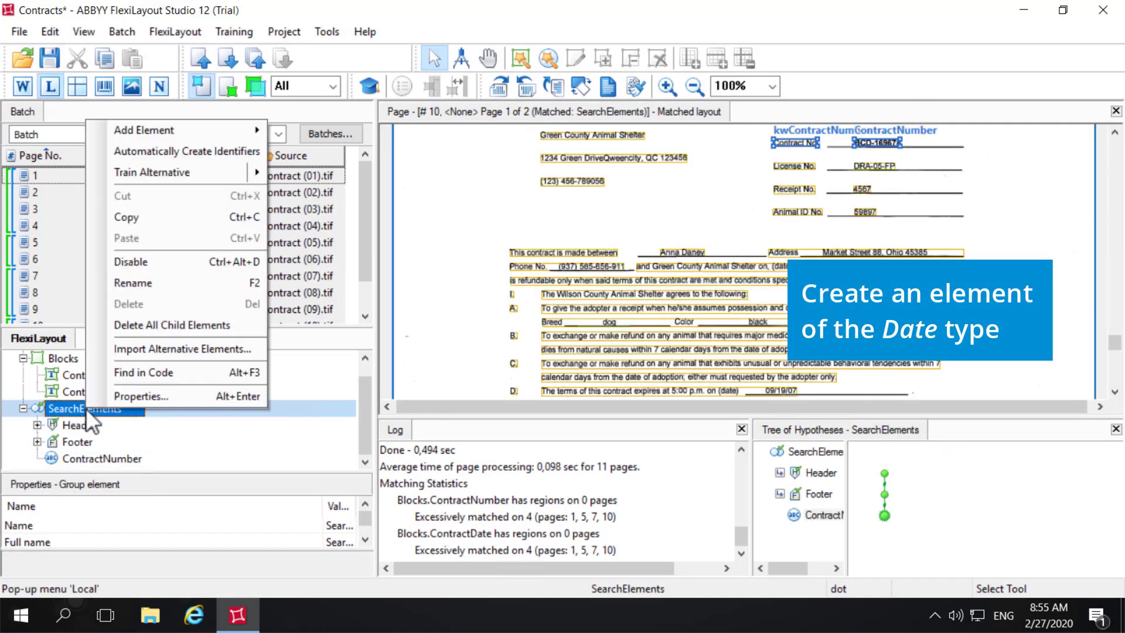
{"action": "mouse_move", "coordinate": [193, 129]}
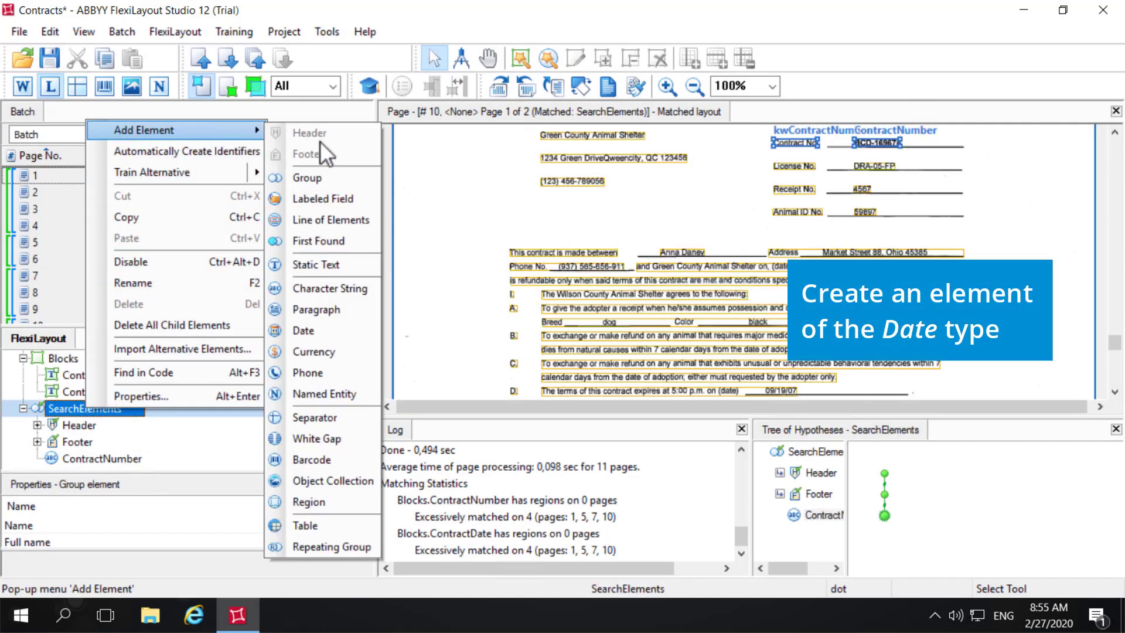
{"action": "left_click", "coordinate": [302, 330]}
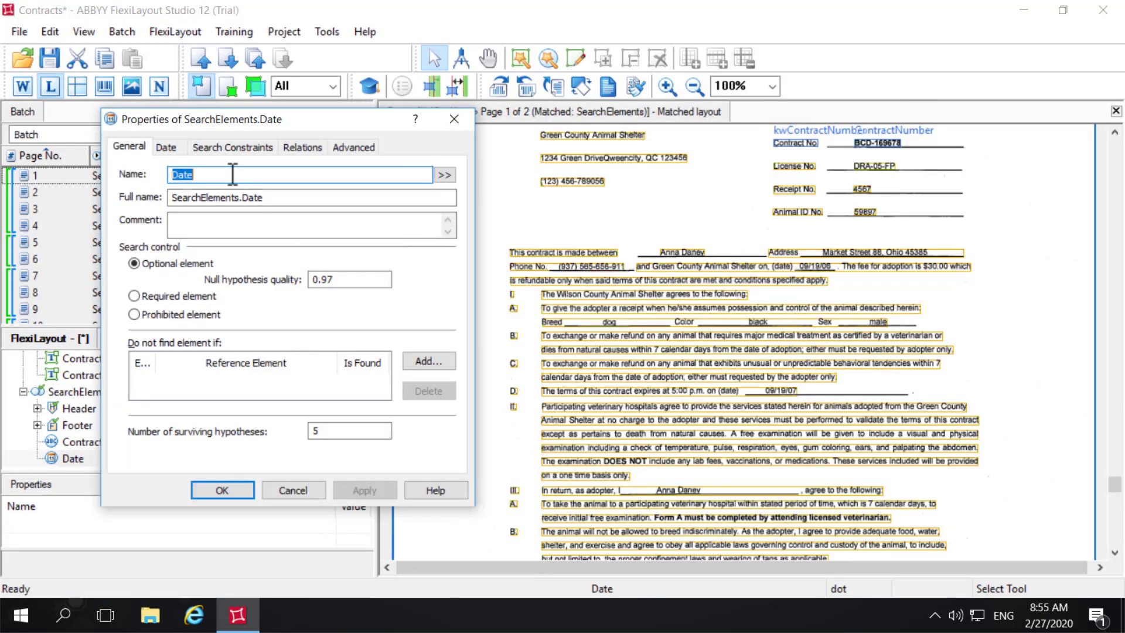
{"action": "key", "text": "BackSpace"}
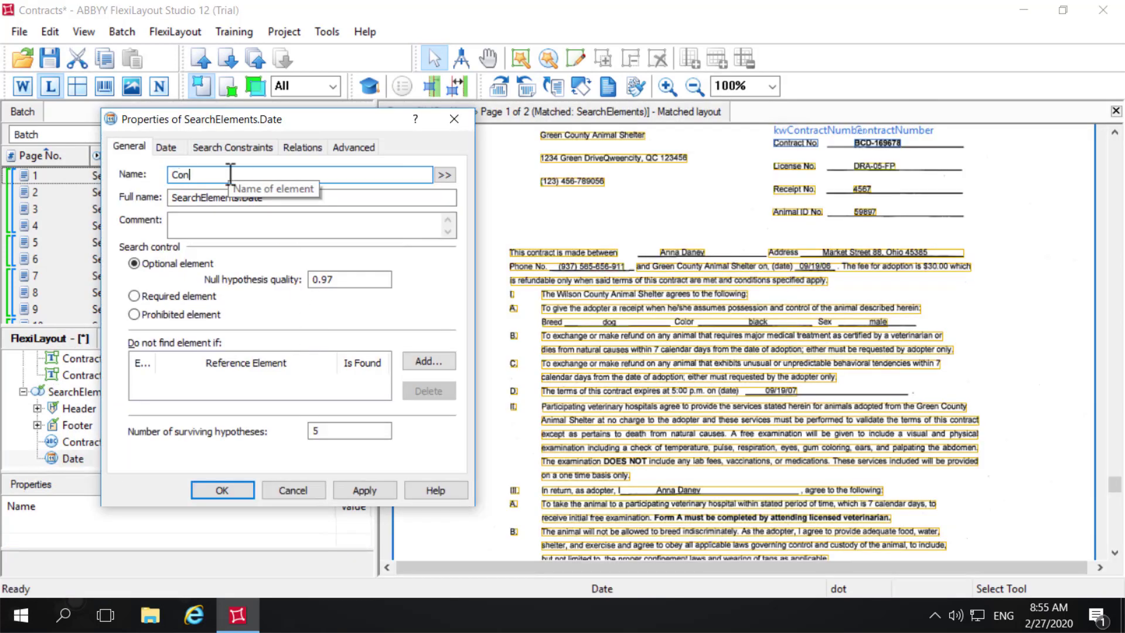
{"action": "type", "text": "ContractDate"}
Add a relation placing ContractDate above the top boundary of the footer's Signature1 with an offset of -550
{"action": "left_click", "coordinate": [308, 147]}
{"action": "left_click", "coordinate": [164, 348]}
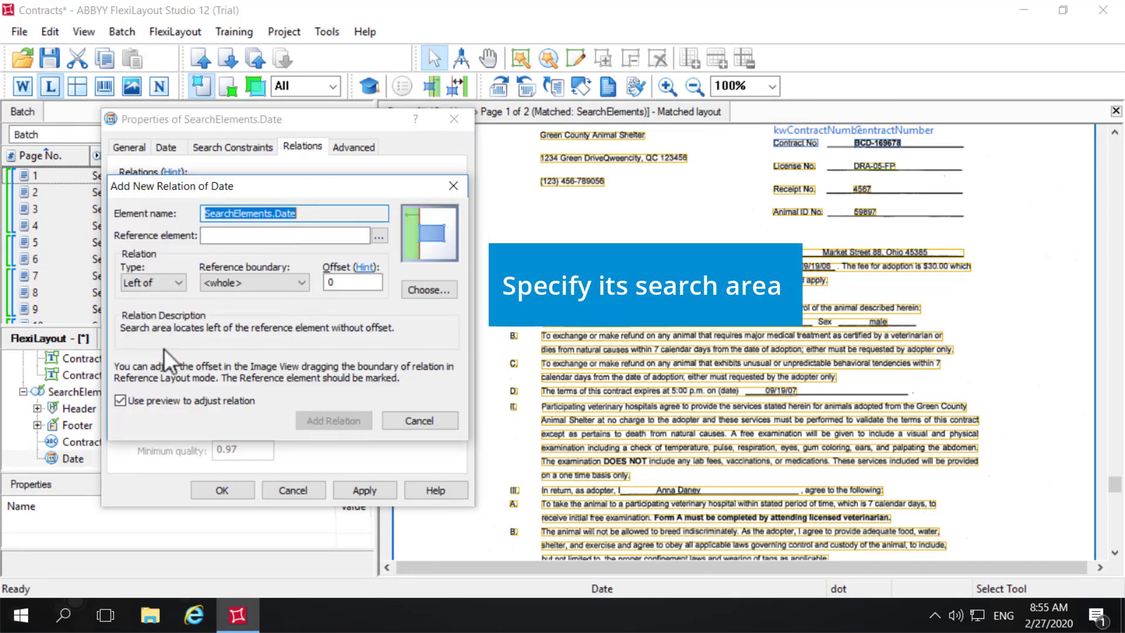
{"action": "left_click", "coordinate": [379, 235]}
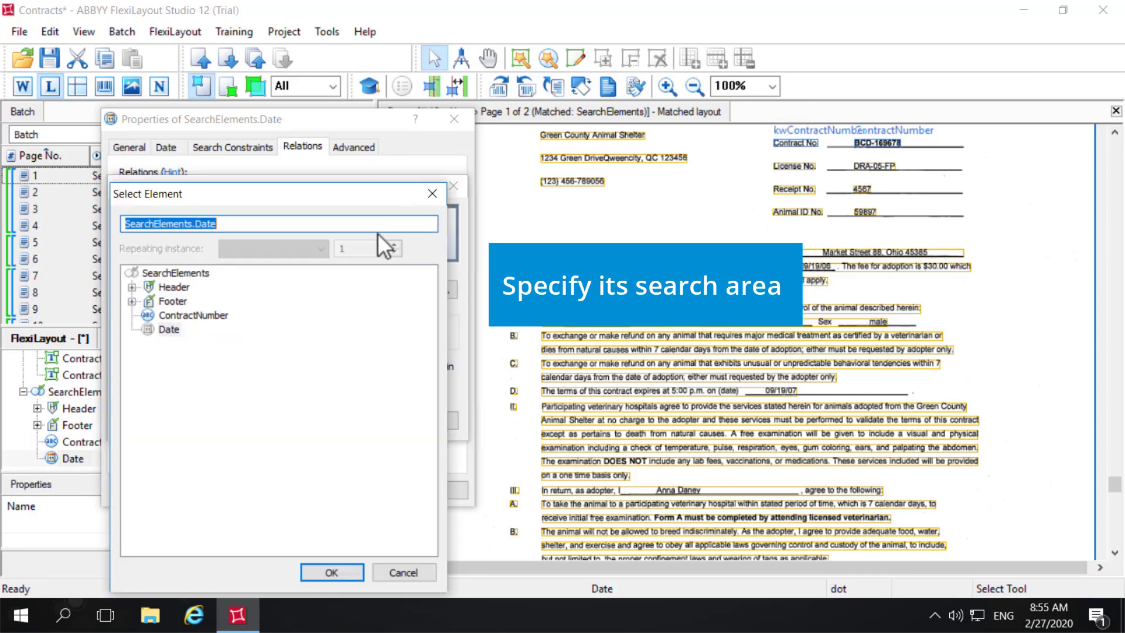
{"action": "left_click", "coordinate": [132, 301]}
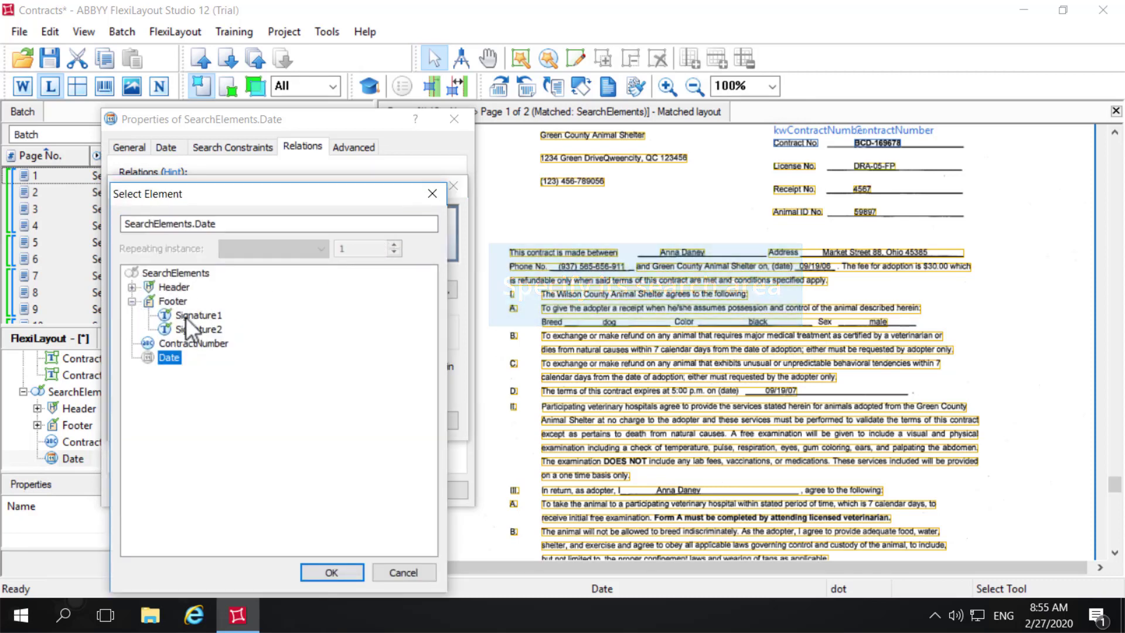
{"action": "left_click", "coordinate": [187, 317]}
{"action": "left_click", "coordinate": [332, 572]}
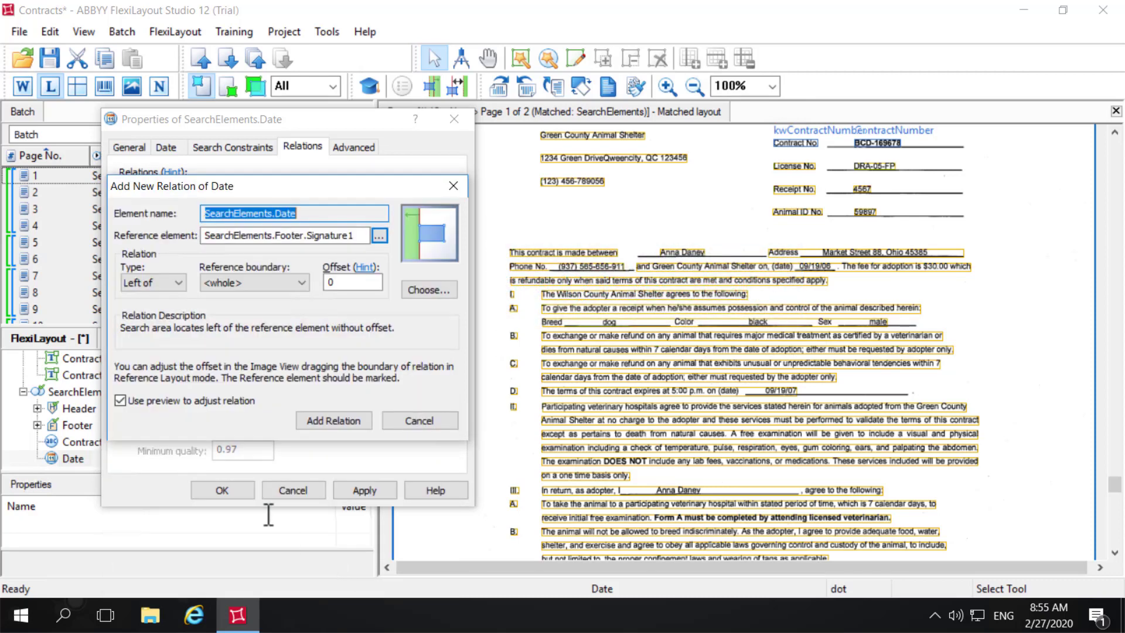
{"action": "left_click", "coordinate": [178, 283]}
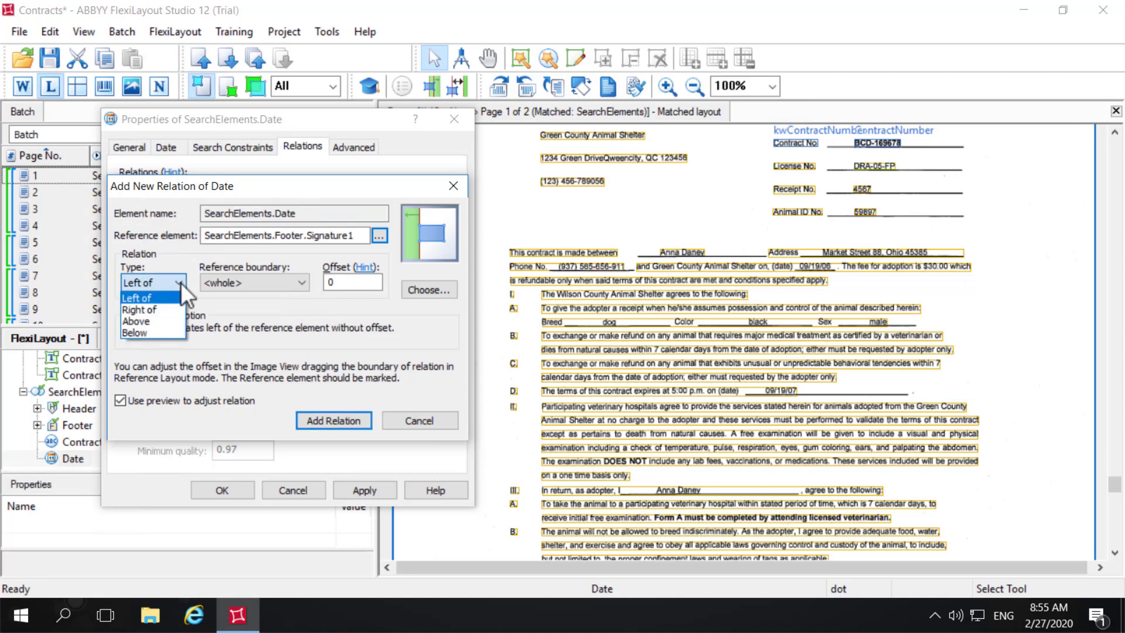
{"action": "left_click", "coordinate": [142, 322]}
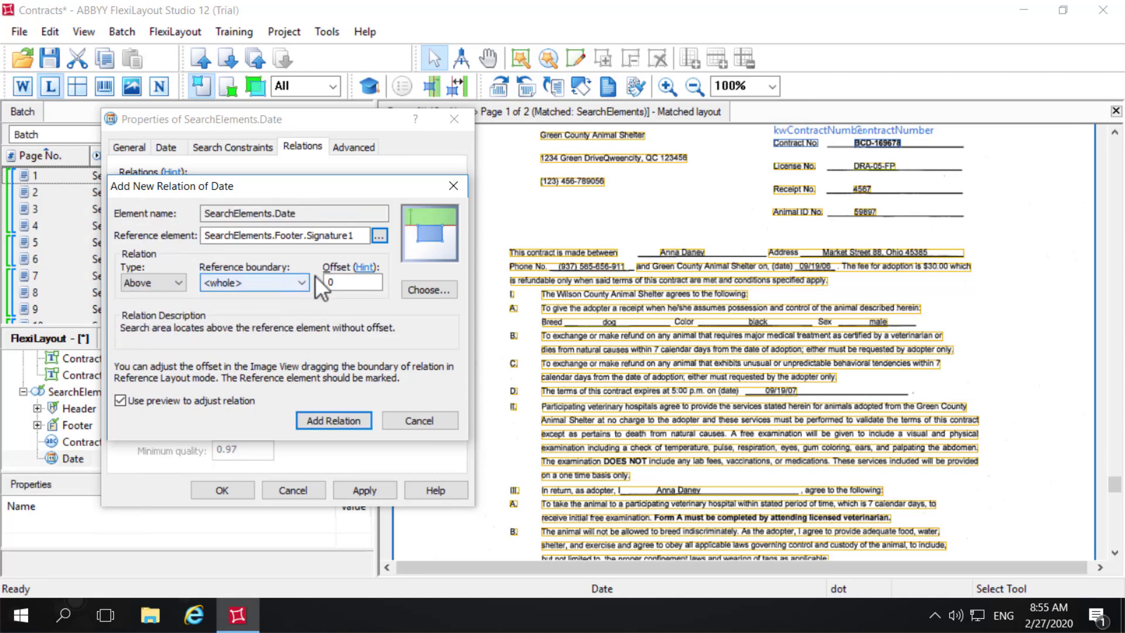
{"action": "left_click", "coordinate": [299, 283]}
{"action": "left_click", "coordinate": [226, 310]}
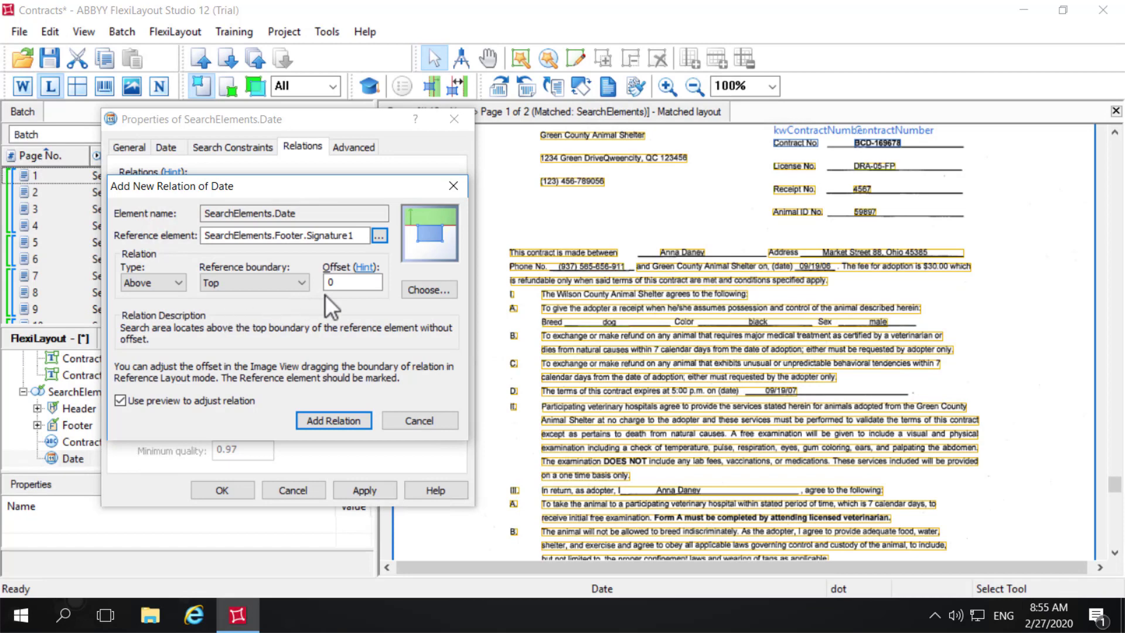
{"action": "left_click", "coordinate": [368, 277]}
{"action": "key", "text": "BackSpace"}
{"action": "type", "text": "-"}
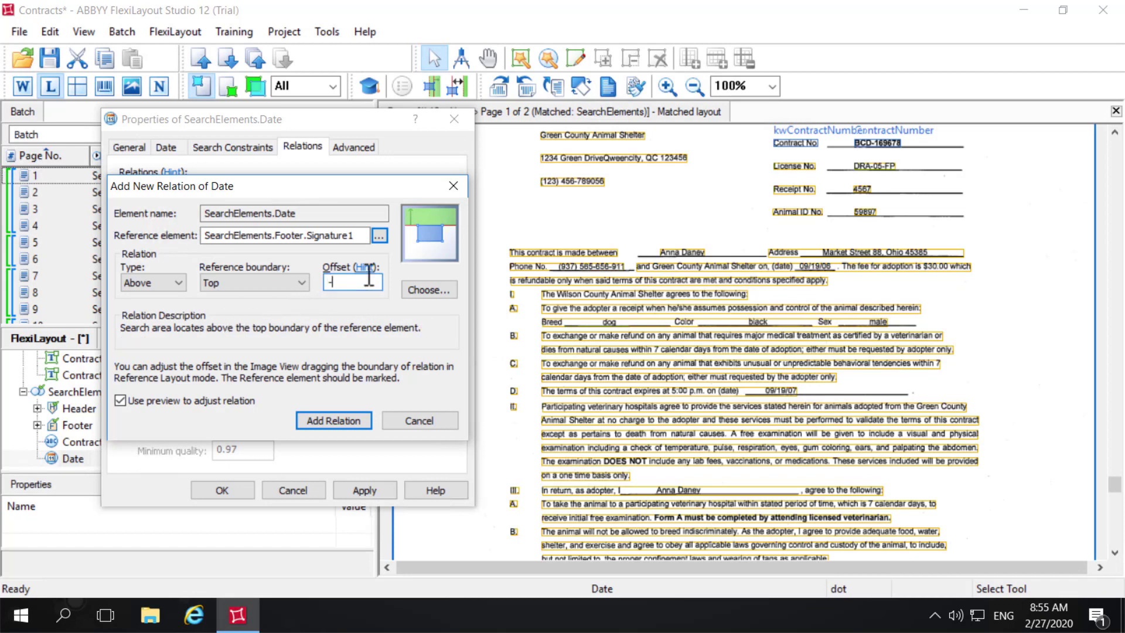
{"action": "type", "text": "550"}
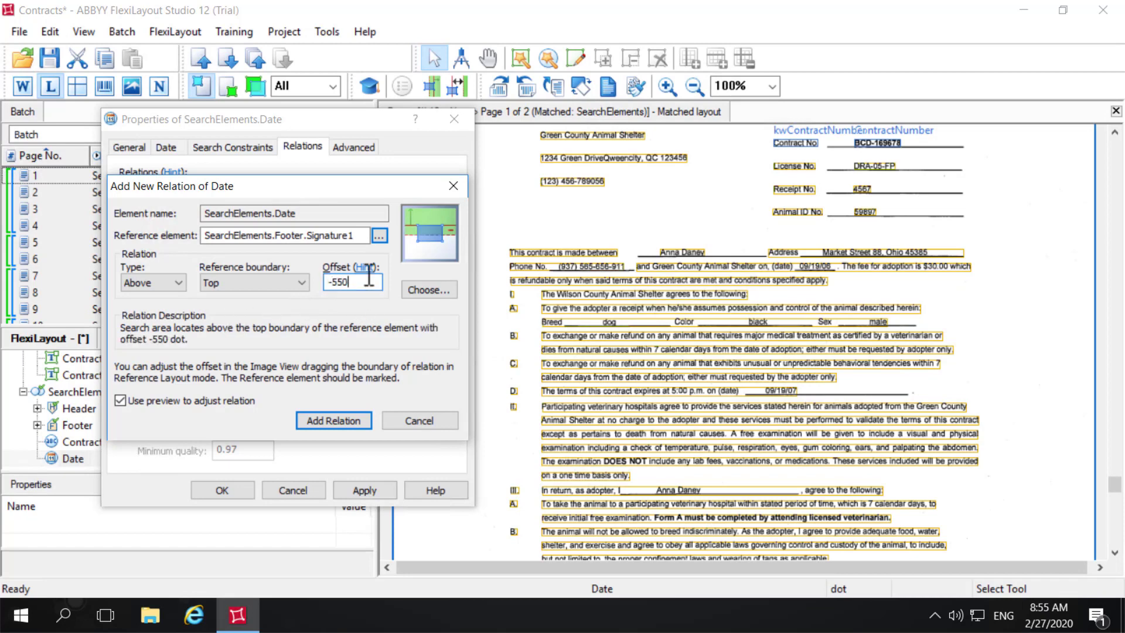
{"action": "left_click", "coordinate": [334, 422]}
Start another relation for ContractDate with the footer's Signature1 as its reference element
{"action": "left_click", "coordinate": [167, 345]}
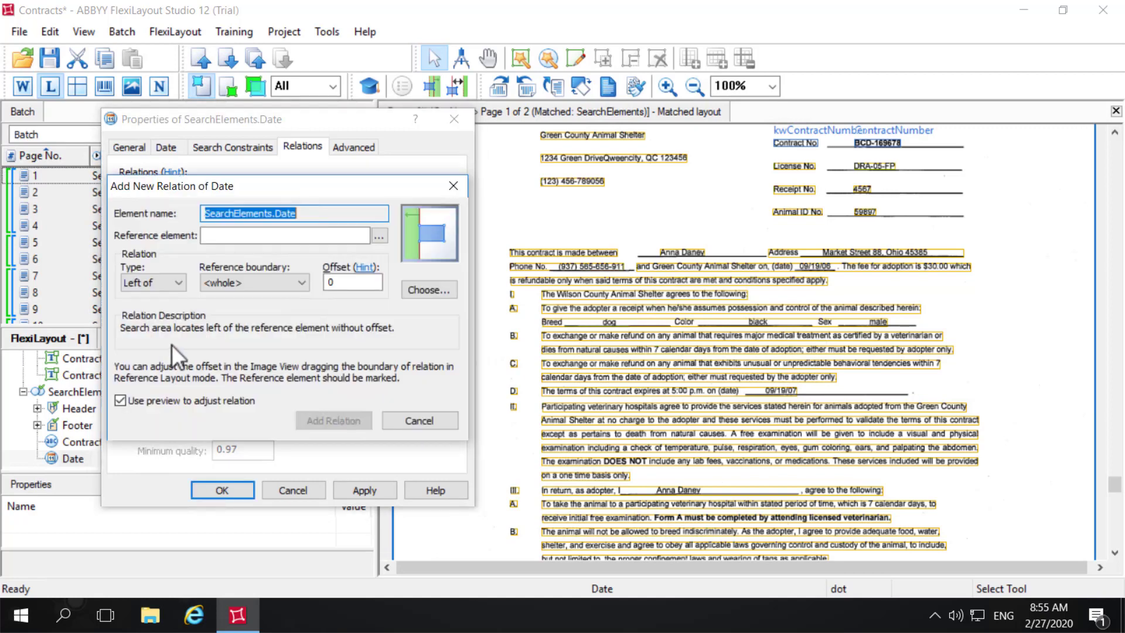
{"action": "left_click", "coordinate": [377, 239]}
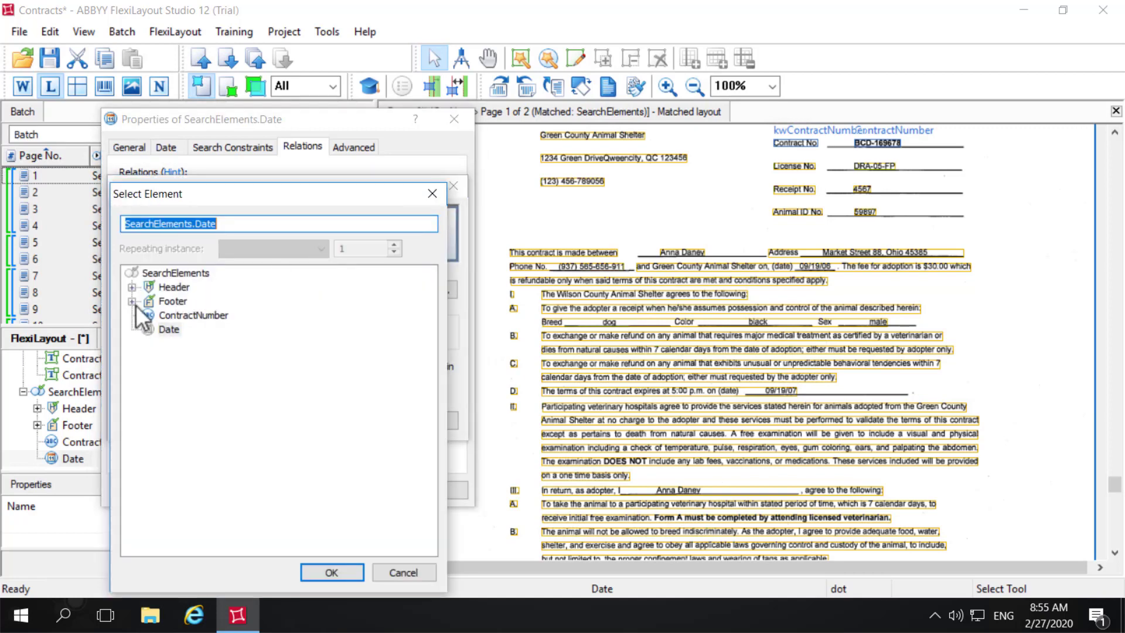
{"action": "left_click", "coordinate": [132, 300]}
{"action": "left_click", "coordinate": [198, 315]}
{"action": "left_click", "coordinate": [332, 572]}
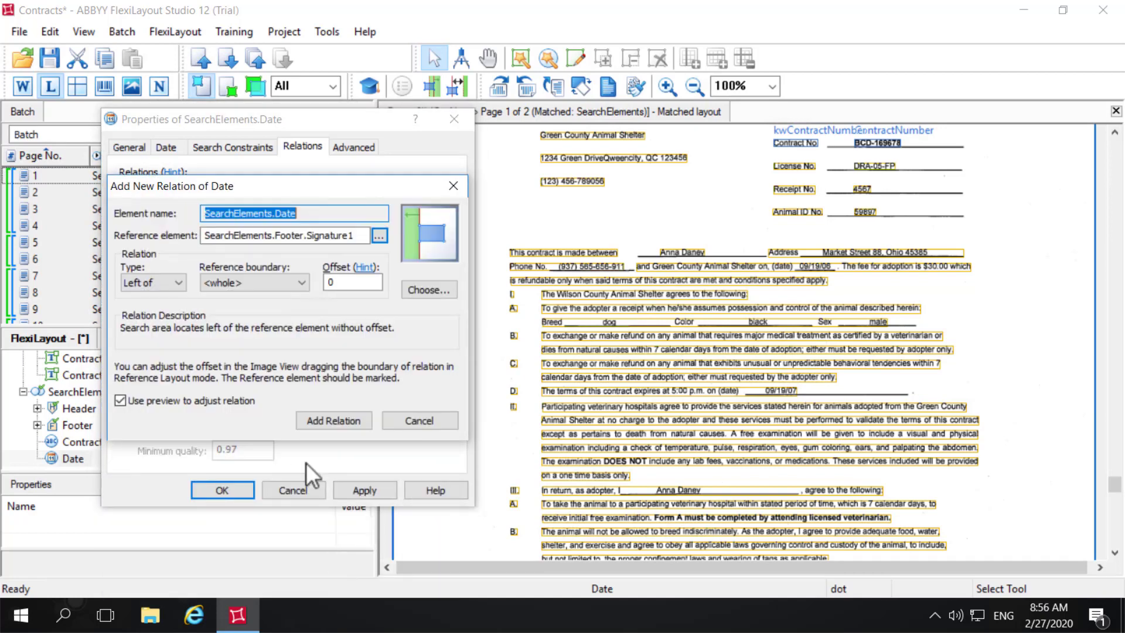
Define the relation as below Signature1's bottom boundary with an offset of -550, and save the ContractDate properties
{"action": "left_click", "coordinate": [178, 281]}
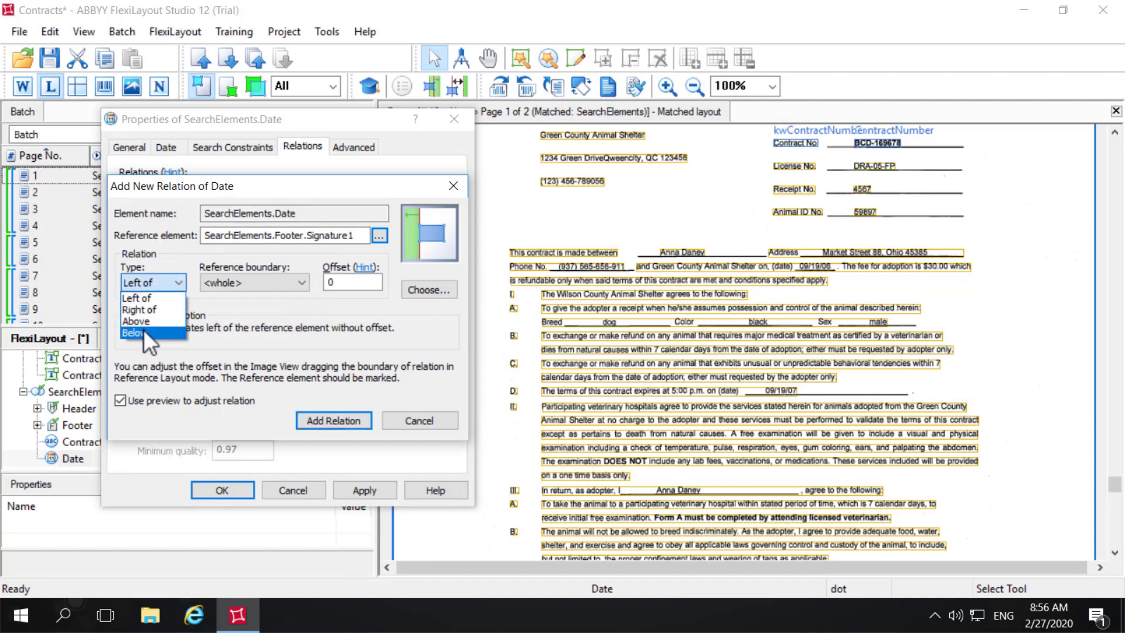
{"action": "left_click", "coordinate": [143, 330]}
{"action": "left_click", "coordinate": [258, 283]}
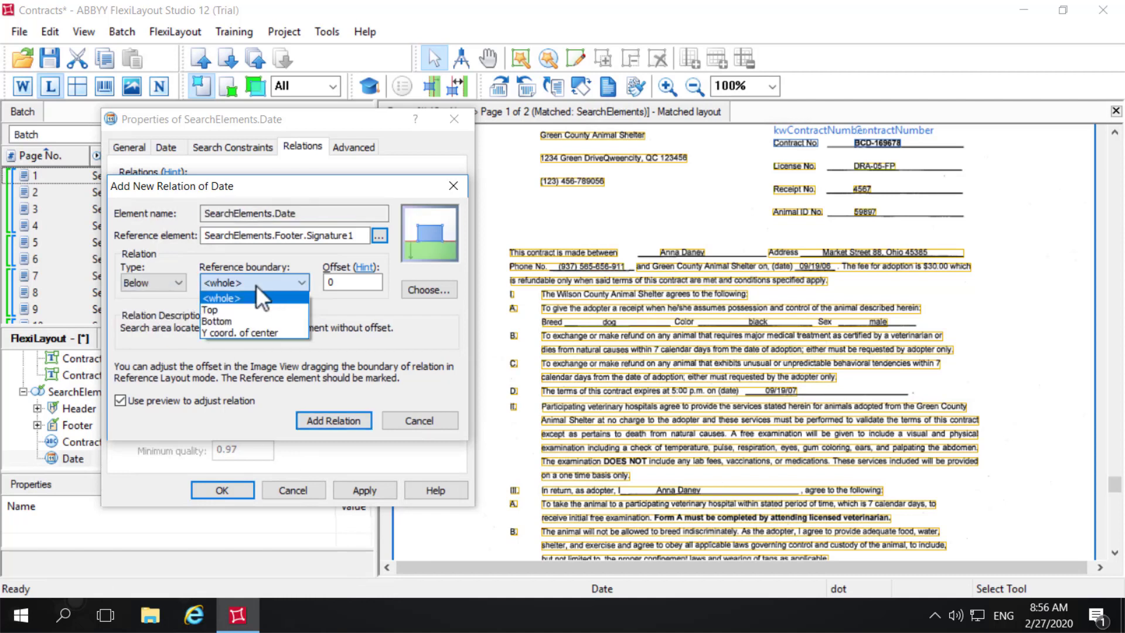
{"action": "left_click", "coordinate": [228, 321]}
{"action": "left_click", "coordinate": [356, 281]}
{"action": "key", "text": "BackSpace"}
{"action": "type", "text": "-550"}
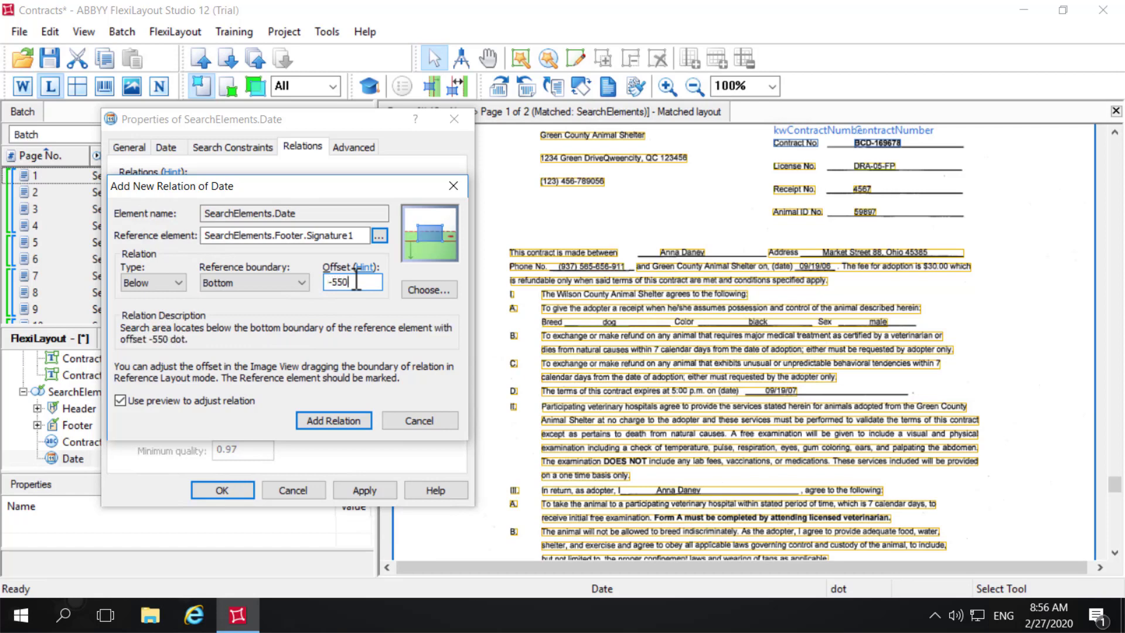
{"action": "left_click", "coordinate": [332, 421]}
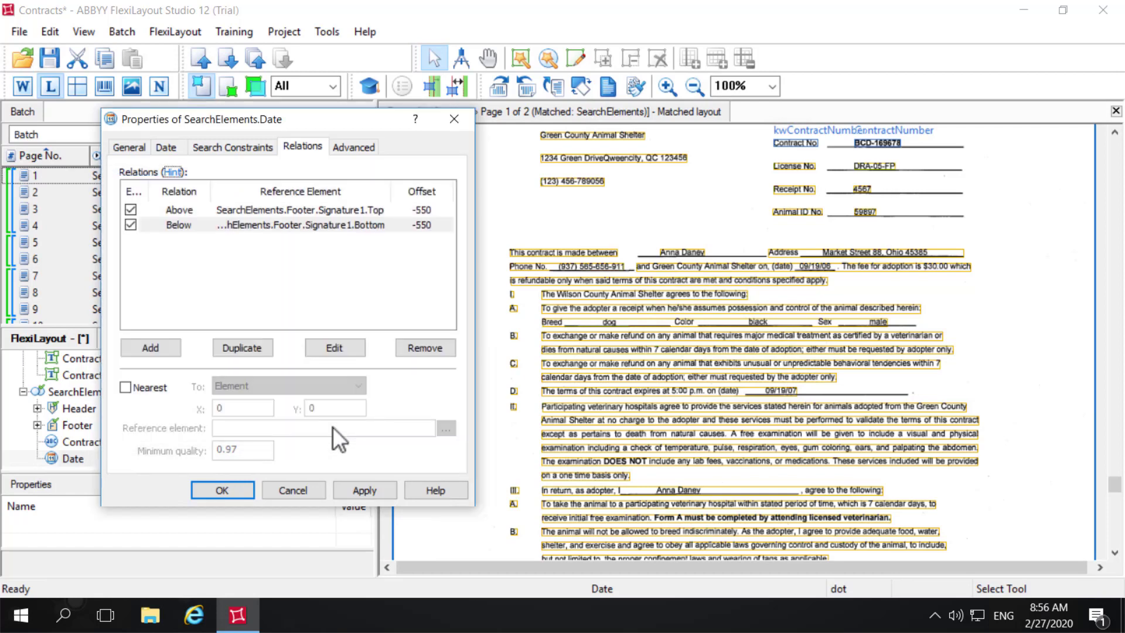
{"action": "left_click", "coordinate": [378, 492]}
{"action": "left_click", "coordinate": [244, 494]}
Match the FlexiLayout against all batch pages to test the ContractDate element
{"action": "left_click", "coordinate": [72, 241]}
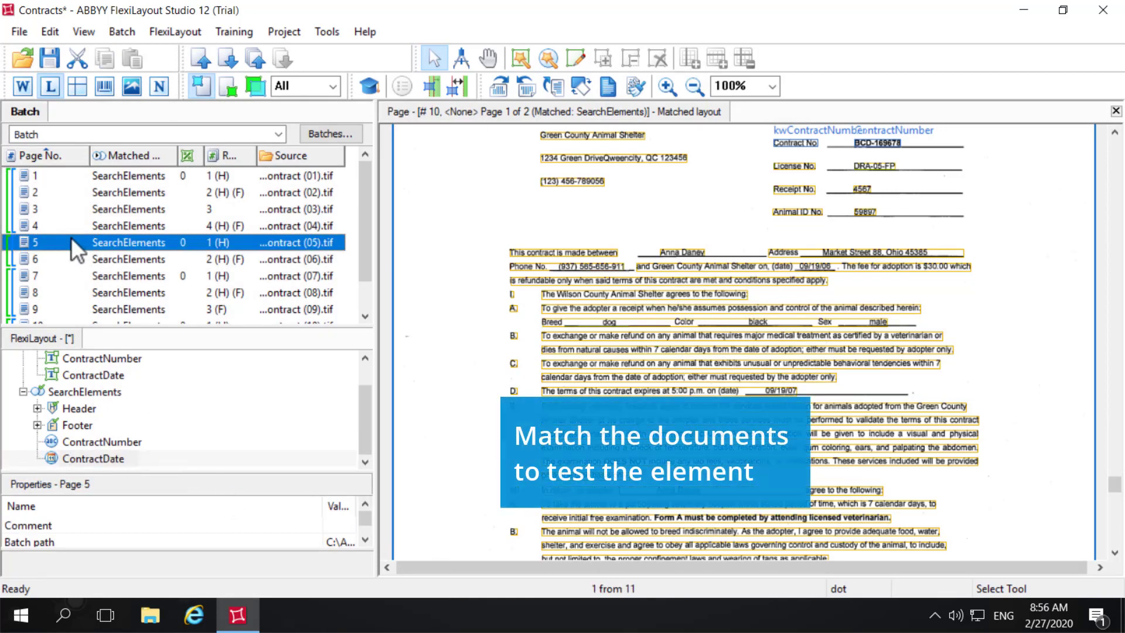
{"action": "key", "text": "ctrl+a"}
{"action": "right_click", "coordinate": [71, 238]}
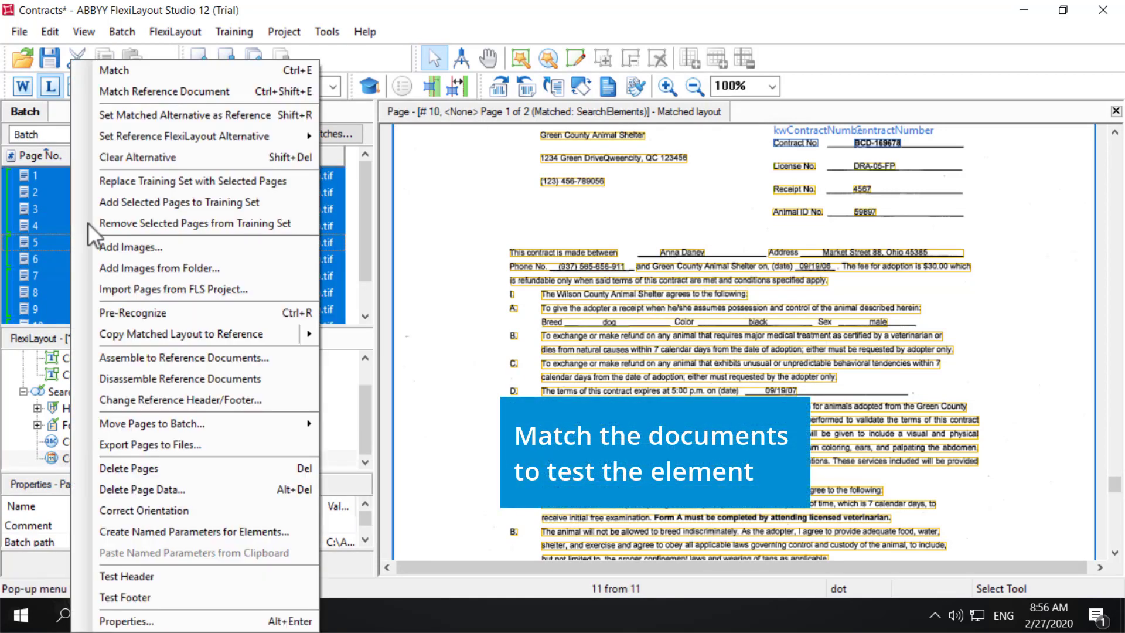
{"action": "left_click", "coordinate": [191, 85]}
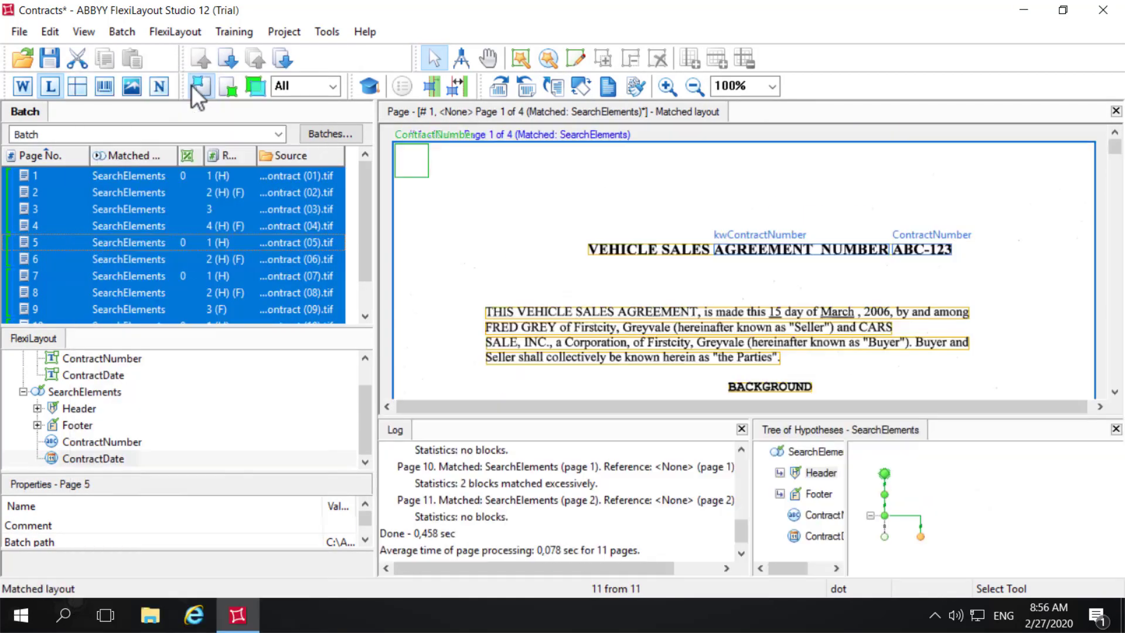
Examine the ContractDate hypothesis against the date printed below the signatures
{"action": "left_click", "coordinate": [125, 175]}
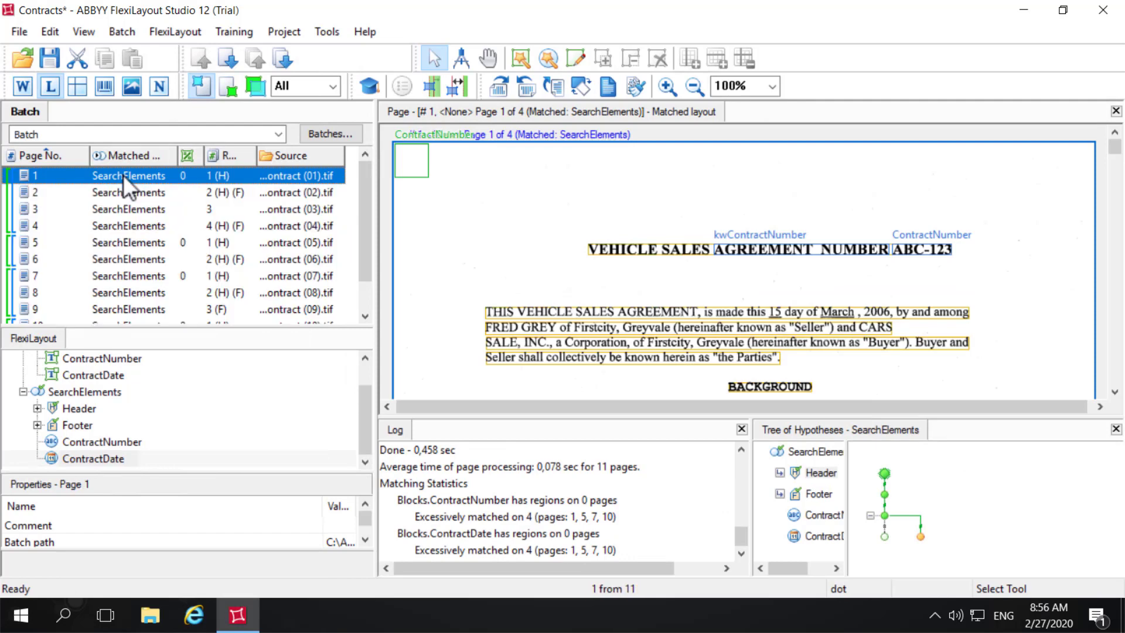
{"action": "left_click", "coordinate": [824, 522]}
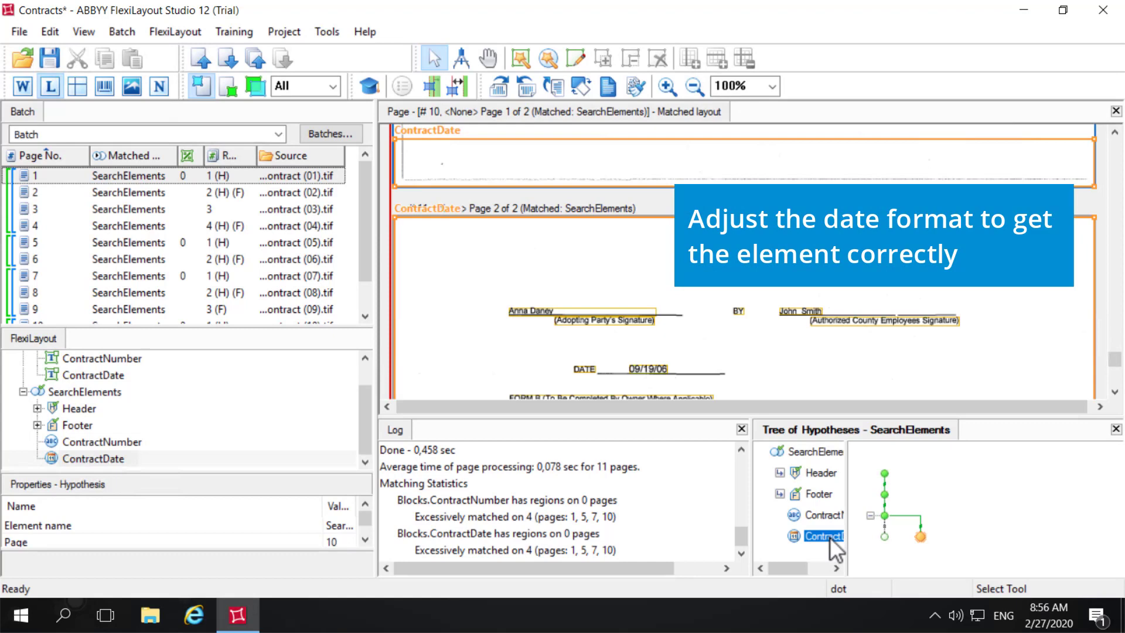
{"action": "left_click", "coordinate": [655, 370]}
Allow the "Month, day, year" date format for the ContractDate search element
{"action": "right_click", "coordinate": [124, 458]}
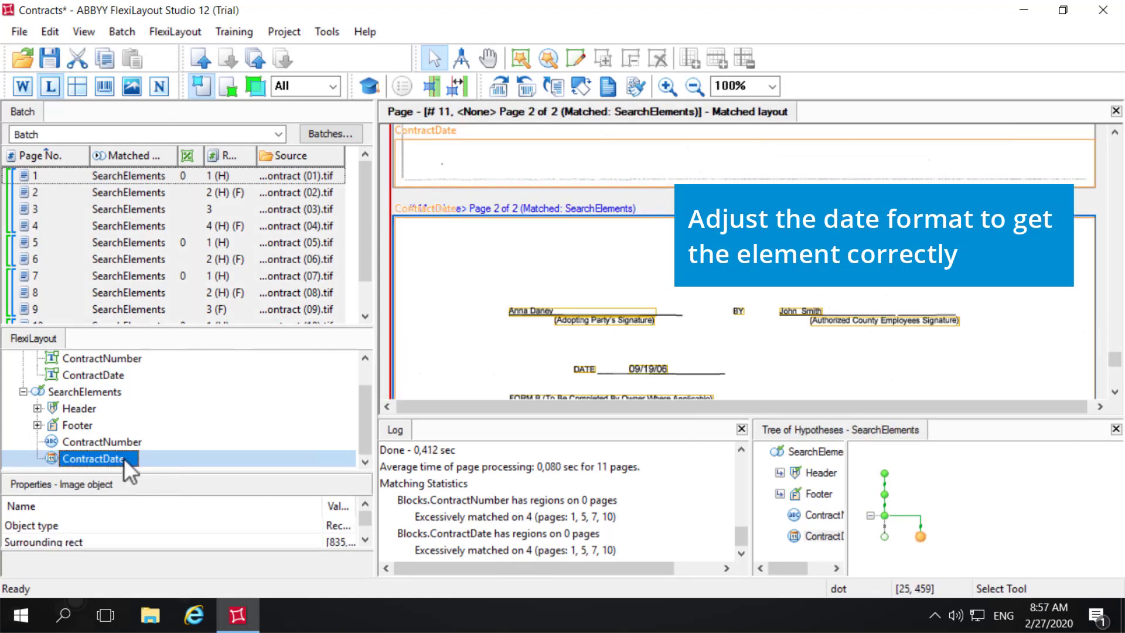
{"action": "left_click", "coordinate": [180, 444]}
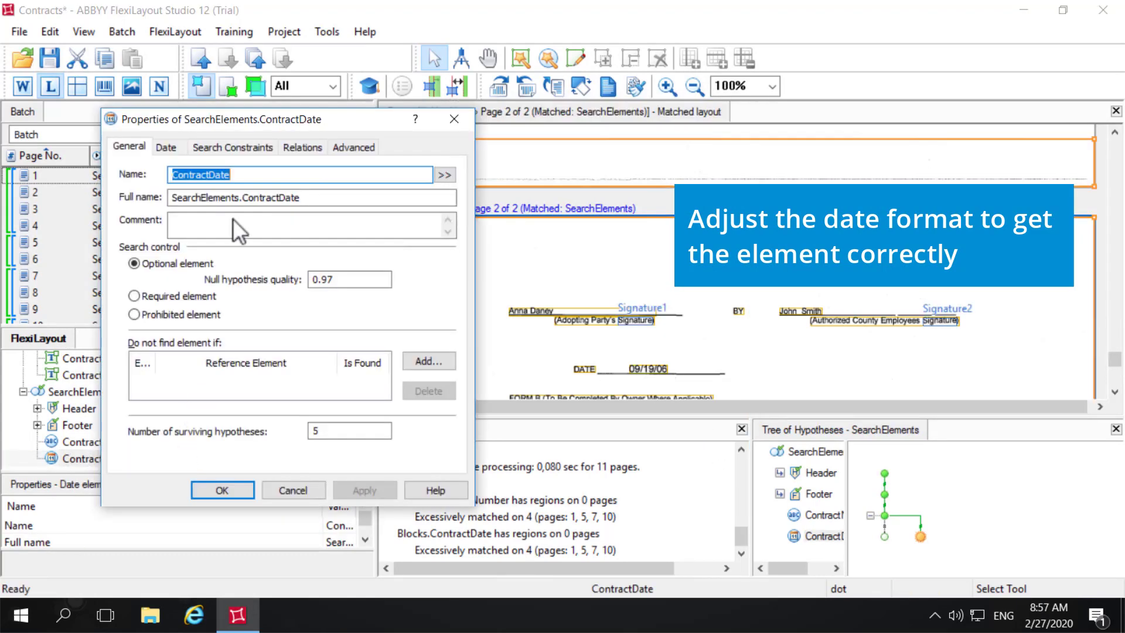
{"action": "left_click", "coordinate": [164, 147]}
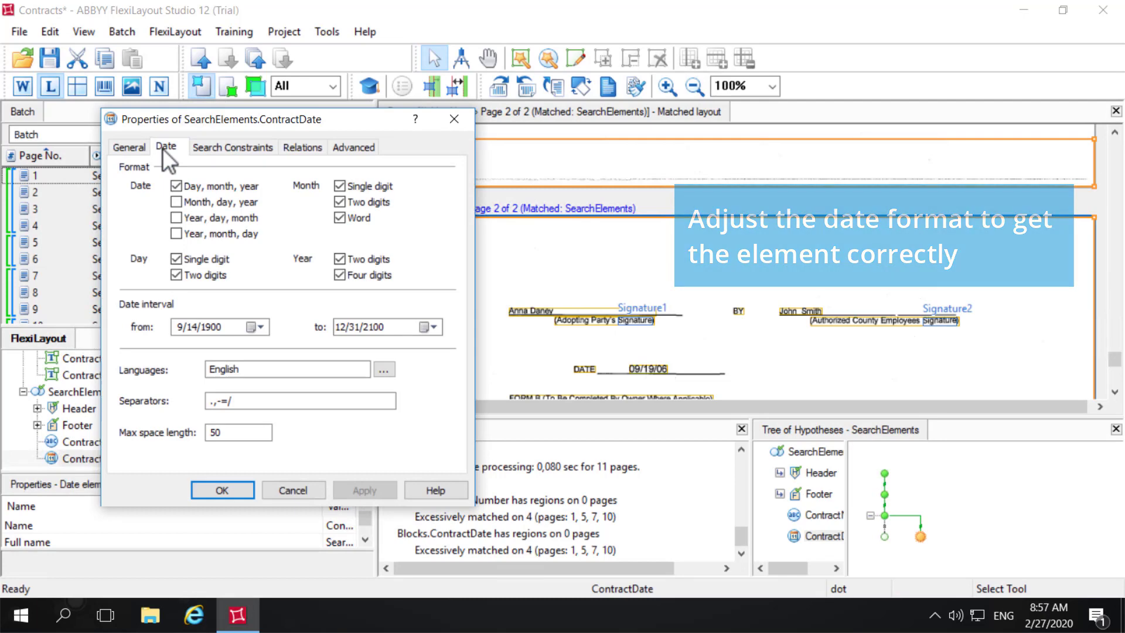
{"action": "left_click", "coordinate": [177, 201]}
{"action": "left_click", "coordinate": [367, 490]}
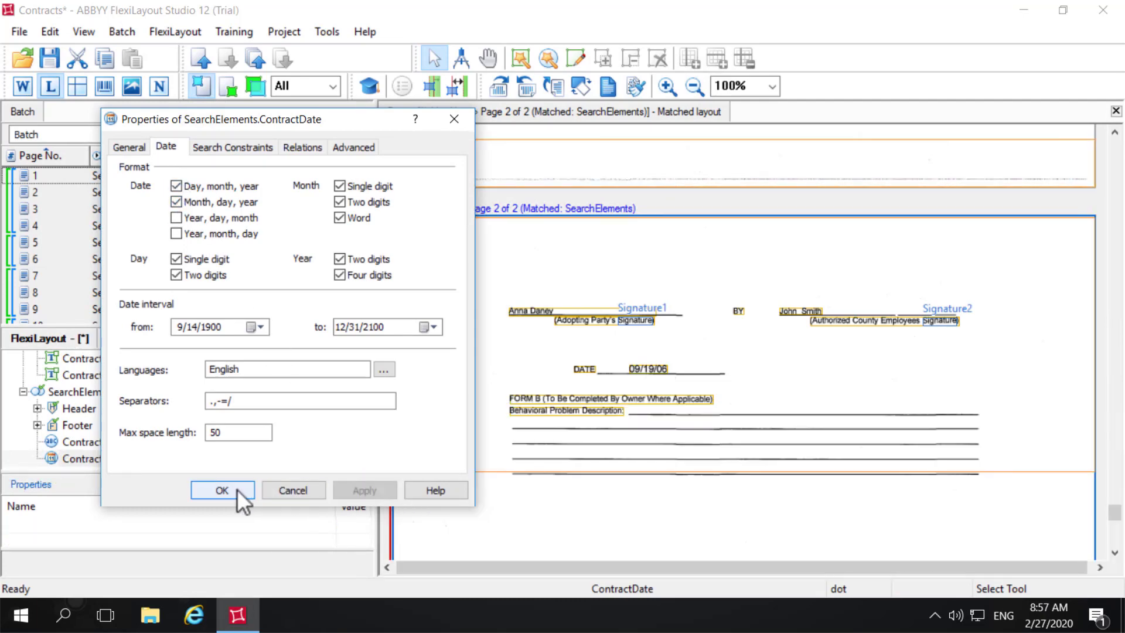
{"action": "left_click", "coordinate": [222, 489]}
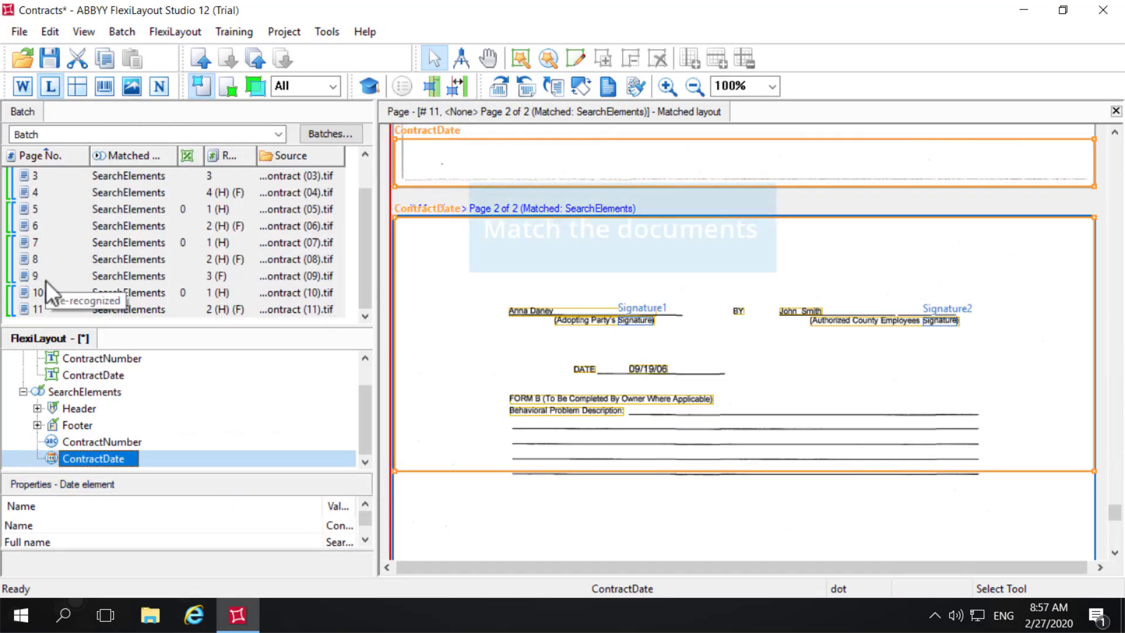
Match the reference document containing page 10 and check its Footer, ContractNumber and ContractDate hypotheses
{"action": "right_click", "coordinate": [51, 290]}
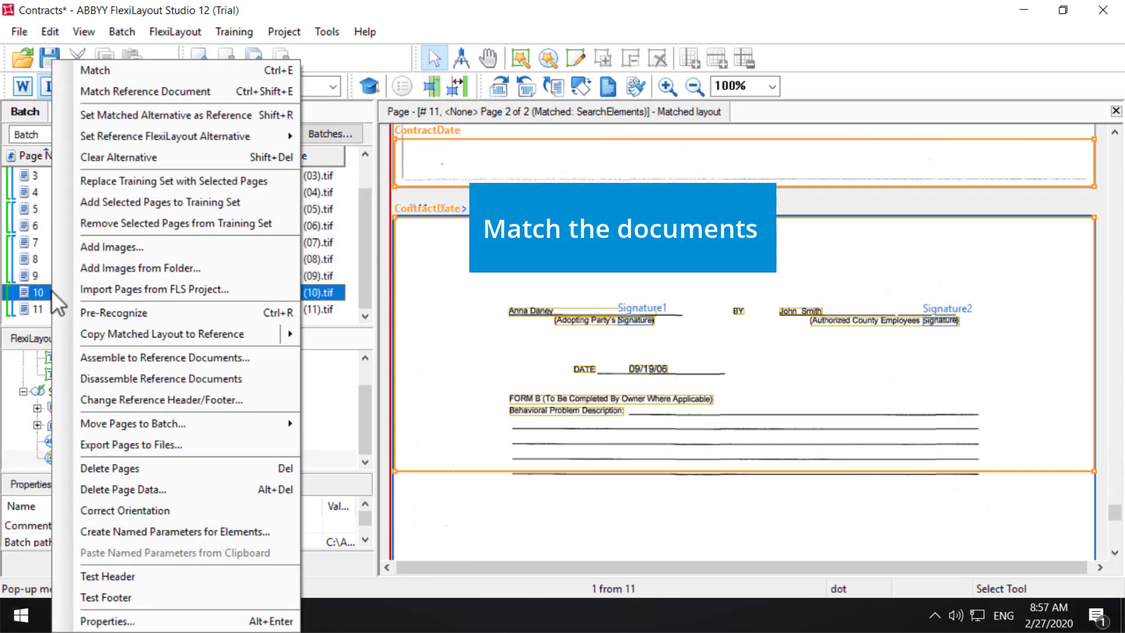
{"action": "left_click", "coordinate": [153, 95]}
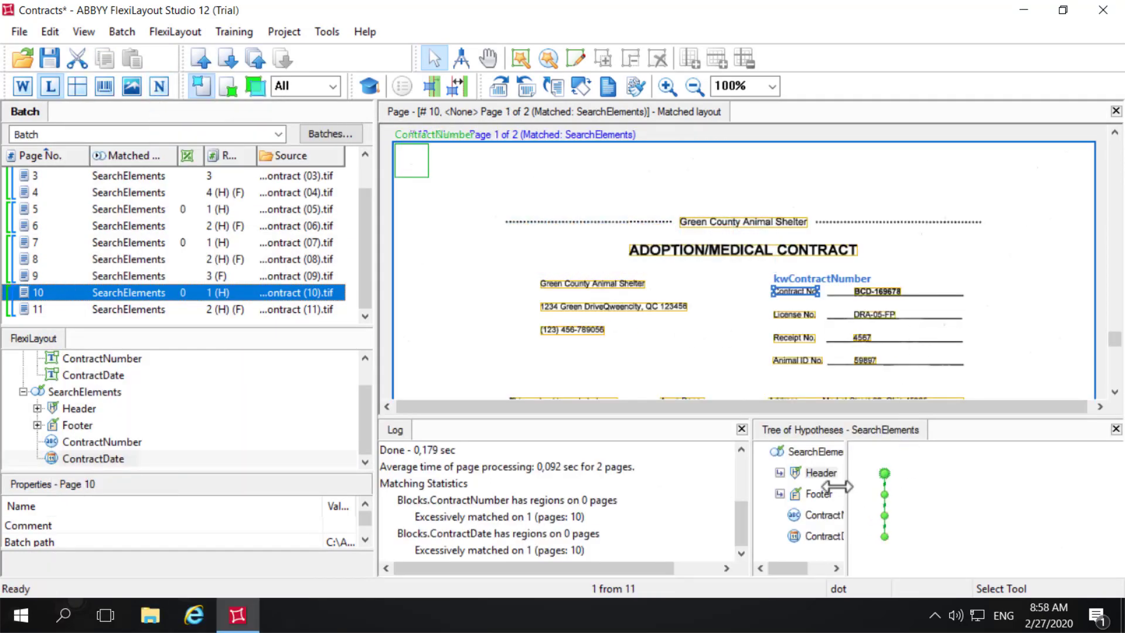
{"action": "left_click", "coordinate": [814, 494]}
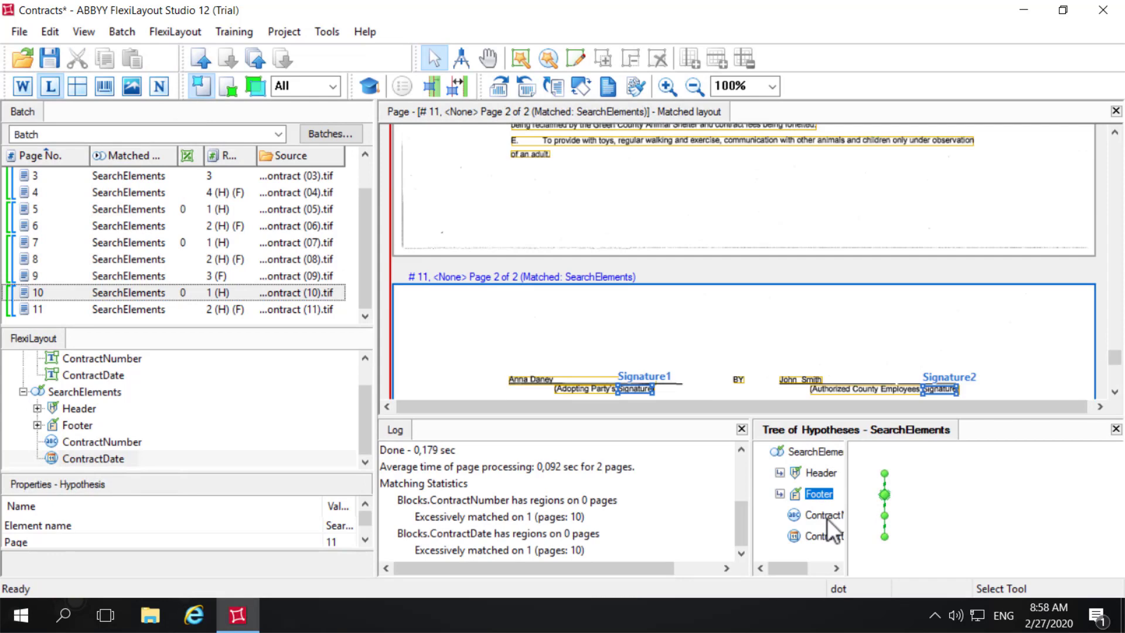
{"action": "left_click", "coordinate": [827, 518]}
{"action": "left_click", "coordinate": [830, 536]}
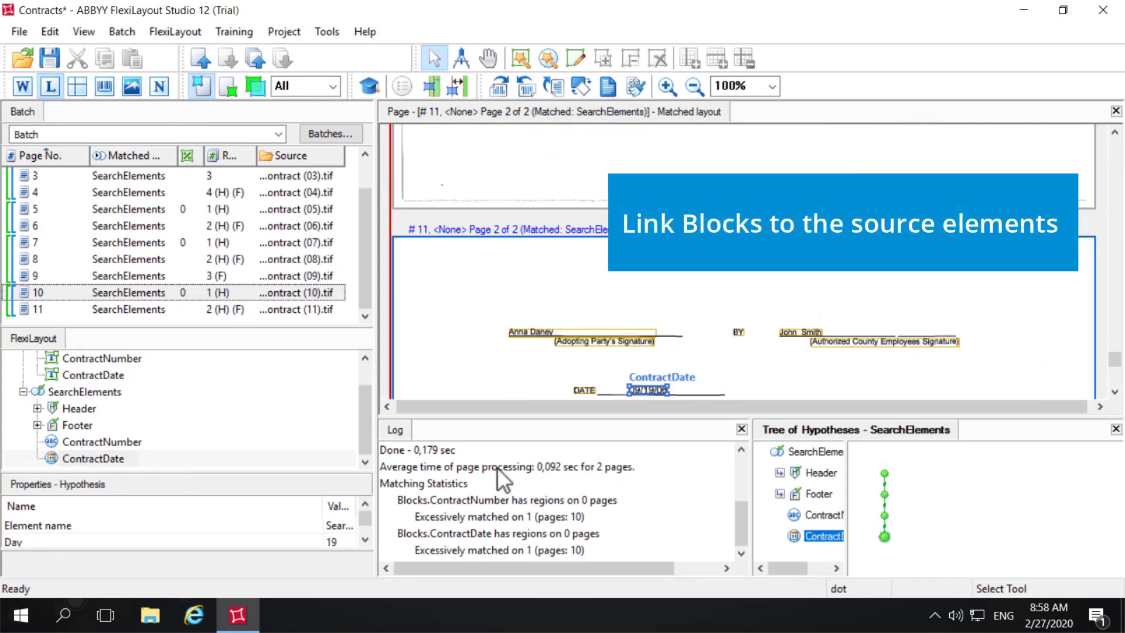
Link the ContractNumber block to the source element SearchElements.ContractNumber
{"action": "left_click", "coordinate": [107, 359]}
{"action": "right_click", "coordinate": [107, 360]}
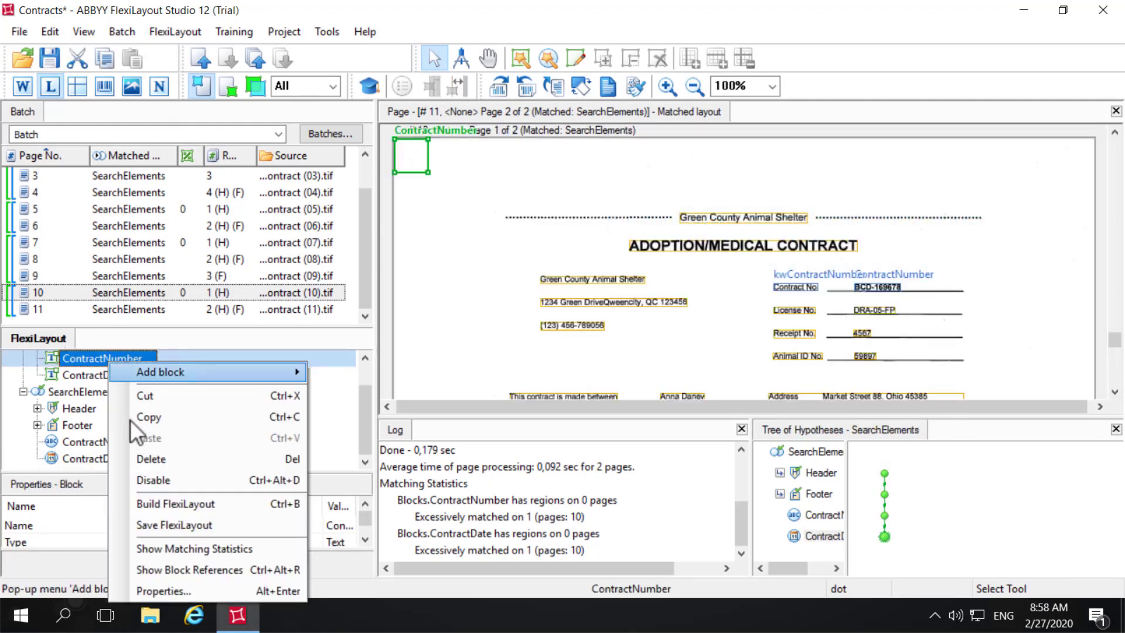
{"action": "left_click", "coordinate": [177, 589]}
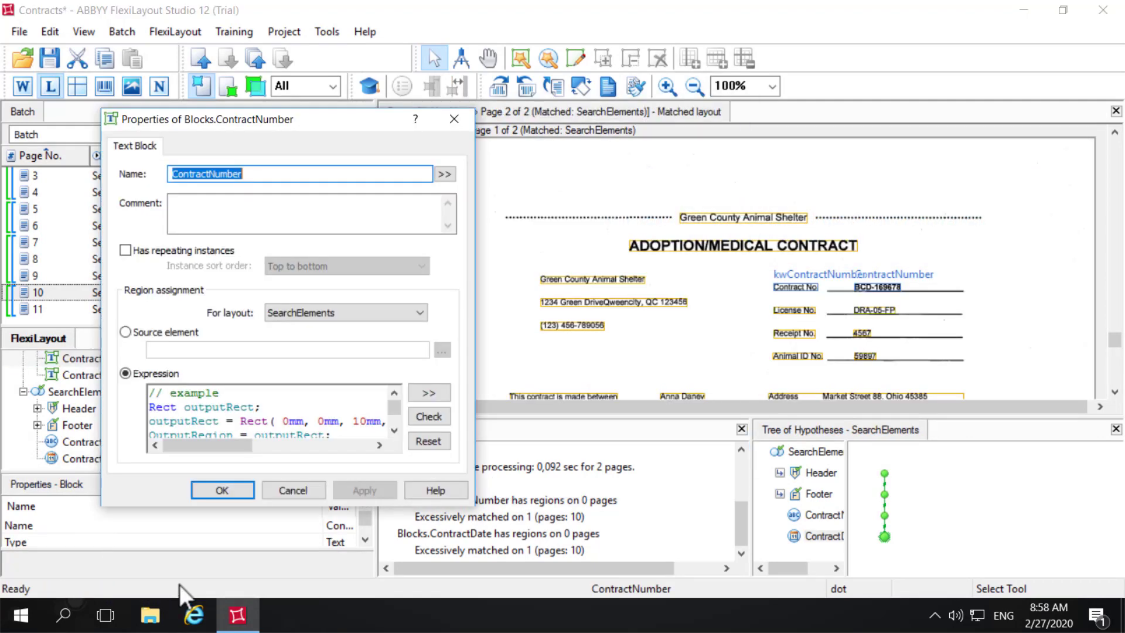
{"action": "left_click", "coordinate": [127, 331]}
{"action": "left_click", "coordinate": [441, 350]}
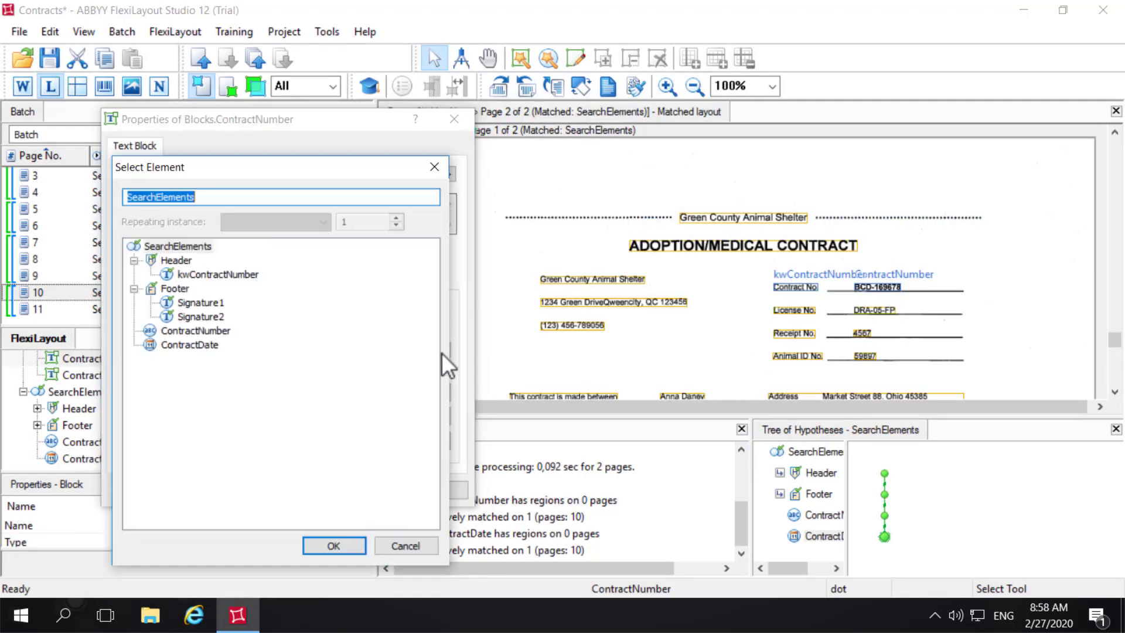
{"action": "left_click", "coordinate": [196, 332]}
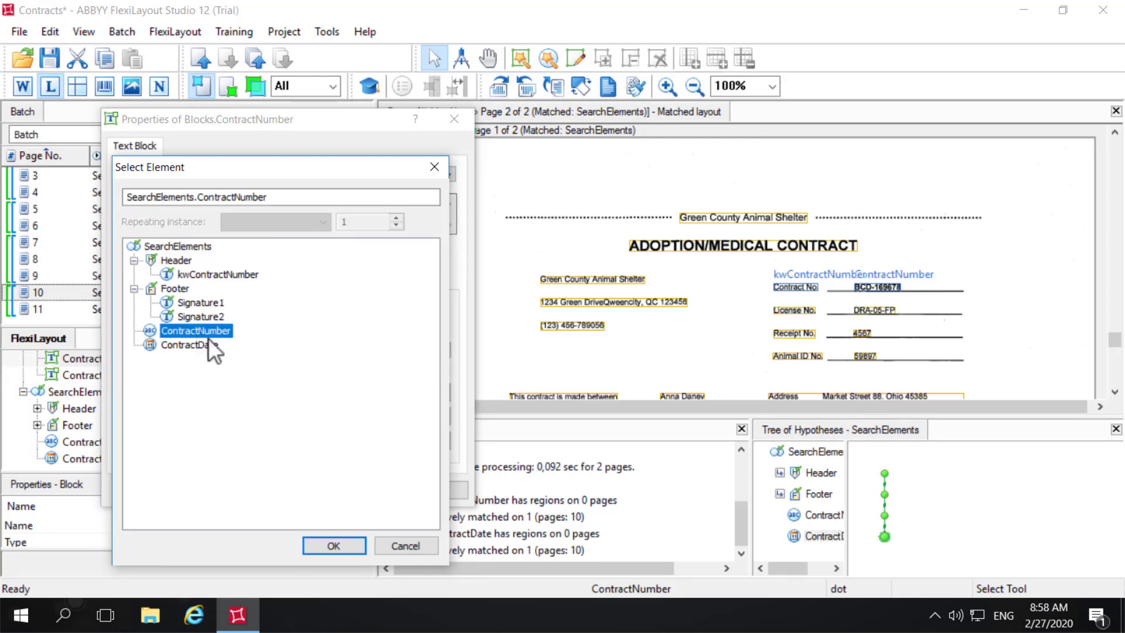
{"action": "left_click", "coordinate": [357, 548]}
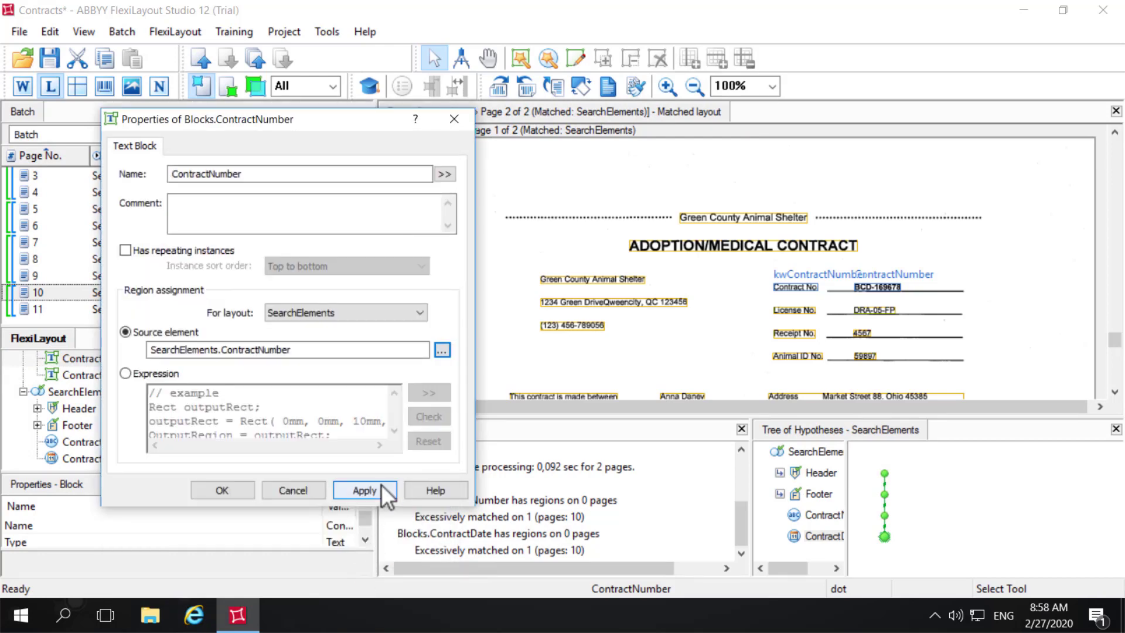
{"action": "left_click", "coordinate": [365, 490]}
{"action": "left_click", "coordinate": [223, 491]}
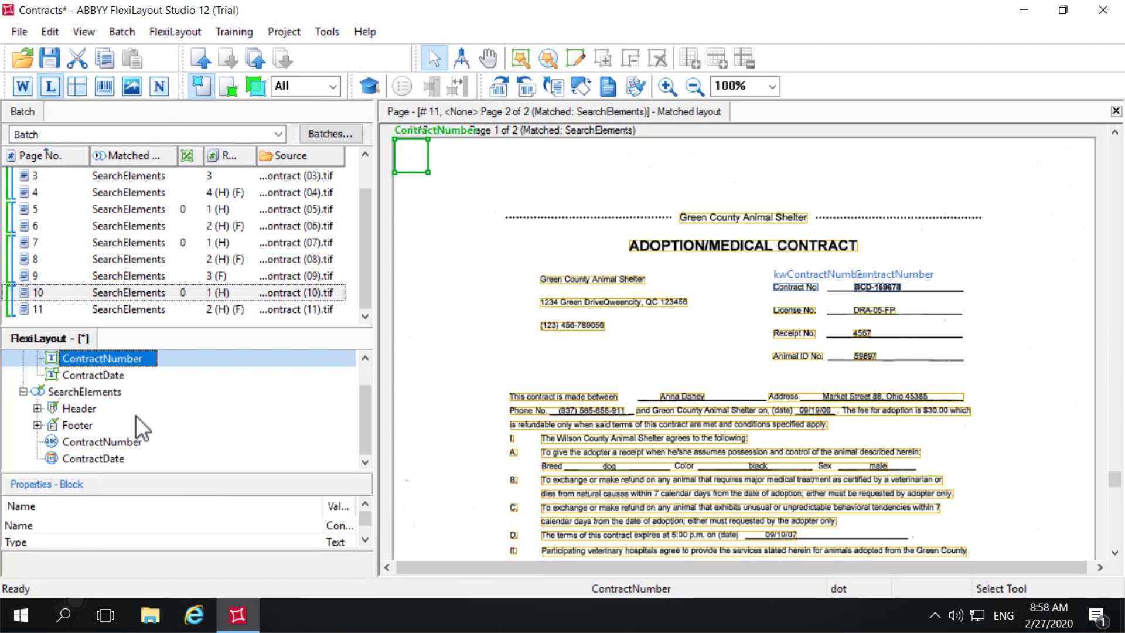
Link the ContractDate block to the source element SearchElements.ContractDate
{"action": "right_click", "coordinate": [106, 374]}
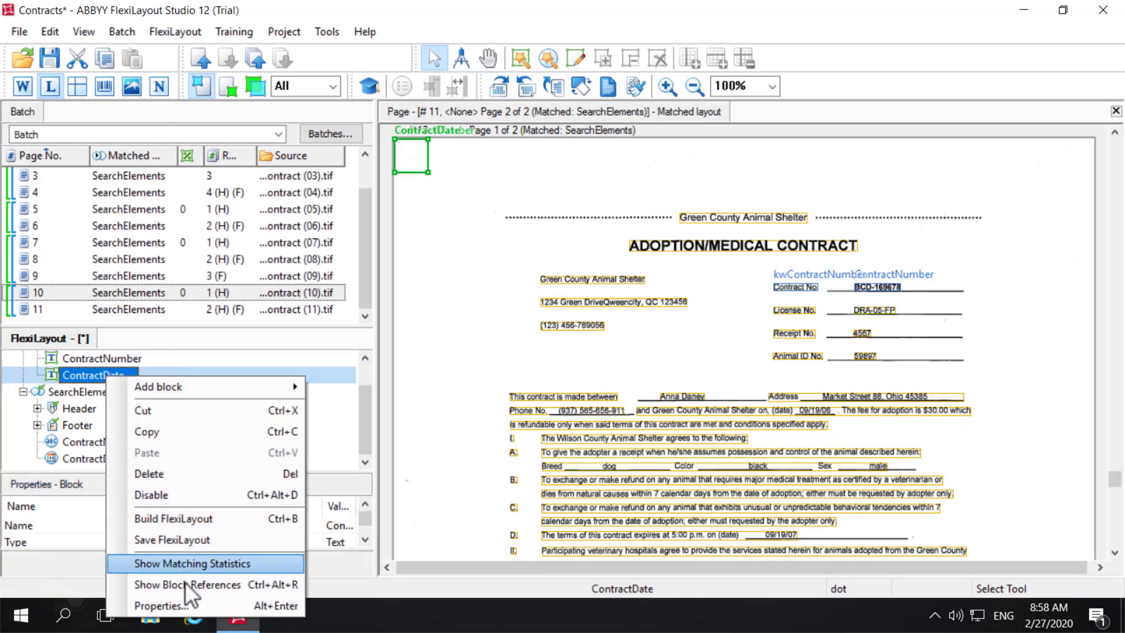
{"action": "left_click", "coordinate": [189, 603]}
{"action": "left_click", "coordinate": [125, 332]}
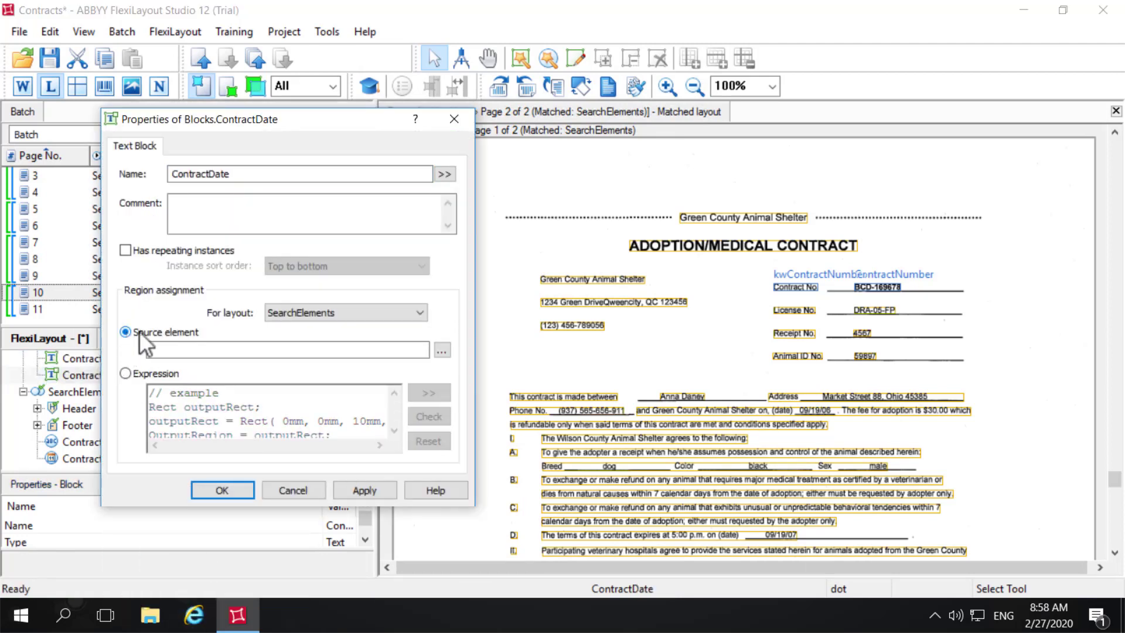
{"action": "left_click", "coordinate": [446, 349]}
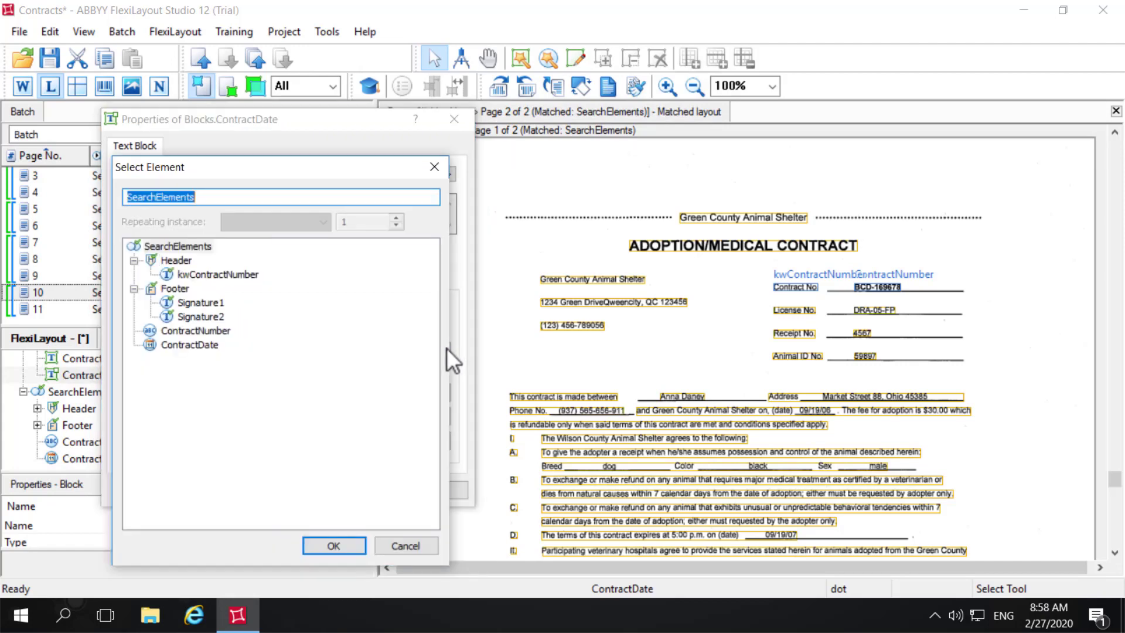
{"action": "left_click", "coordinate": [188, 345]}
{"action": "left_click", "coordinate": [339, 538]}
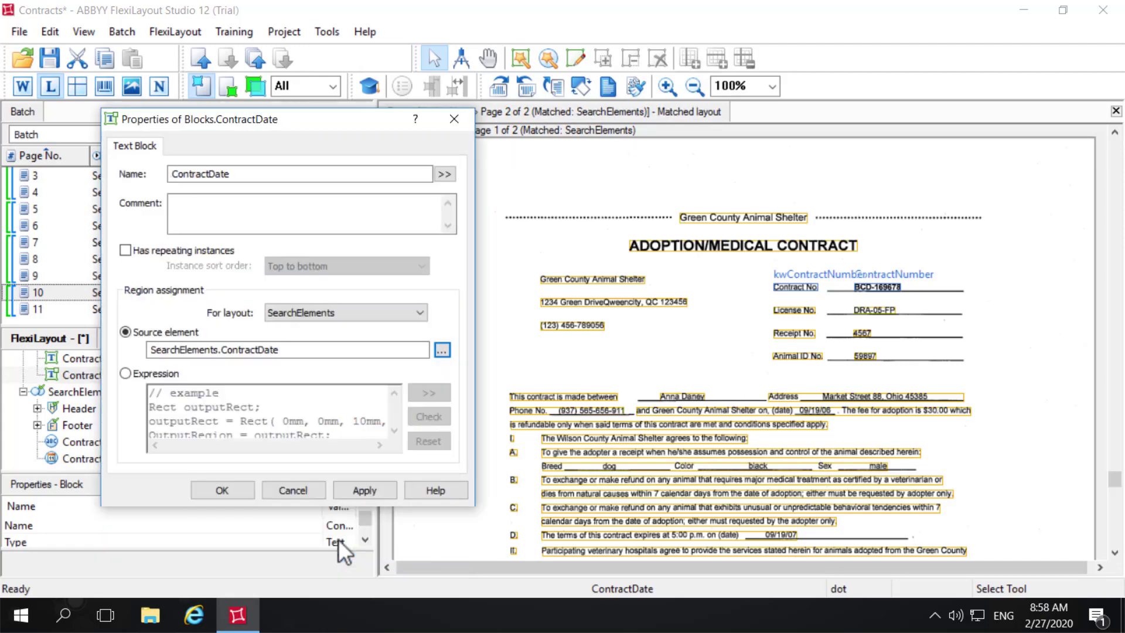
{"action": "left_click", "coordinate": [369, 492]}
{"action": "left_click", "coordinate": [233, 488]}
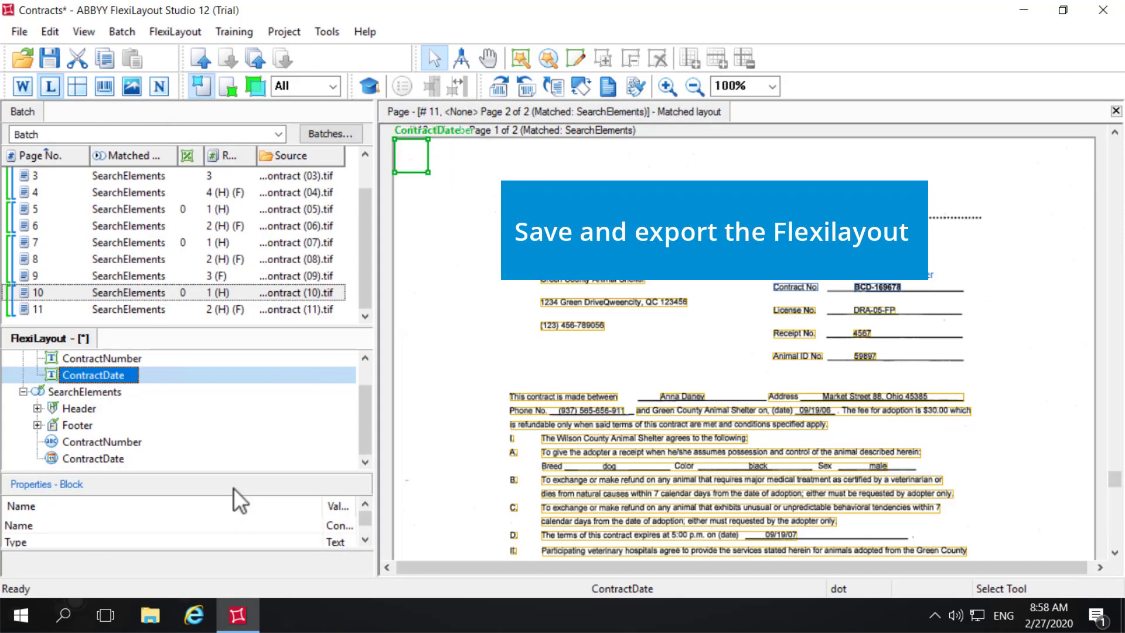
Export the FlexiLayout as Contracts (.afl) to C:\ABBYY Training\MyFLSProjects without creating a backup version
{"action": "left_click", "coordinate": [18, 31]}
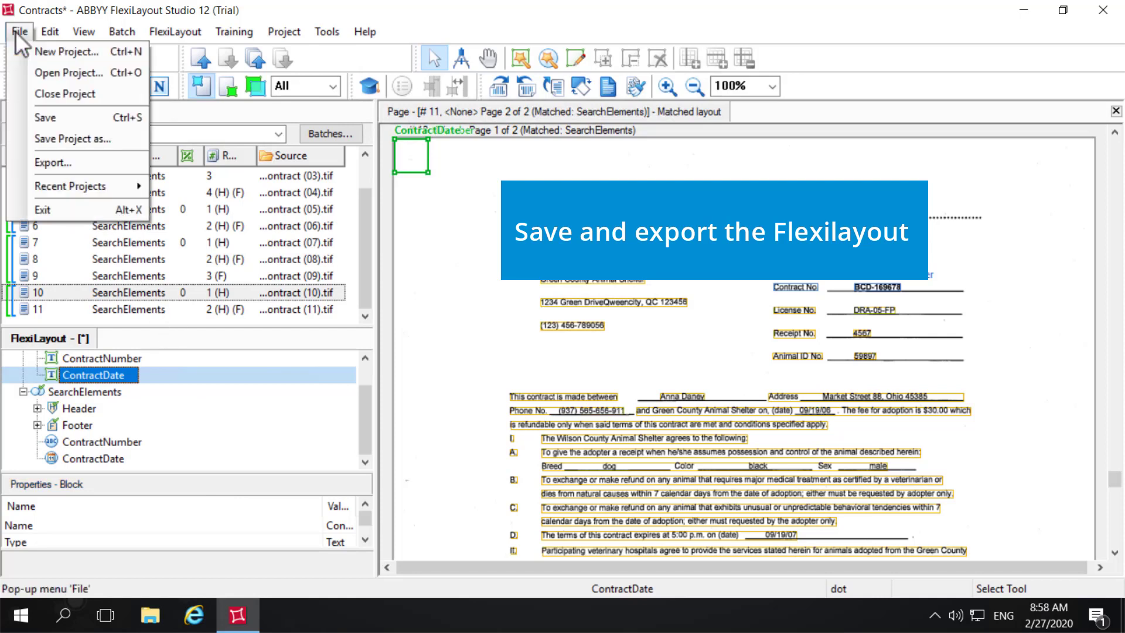
{"action": "left_click", "coordinate": [65, 157]}
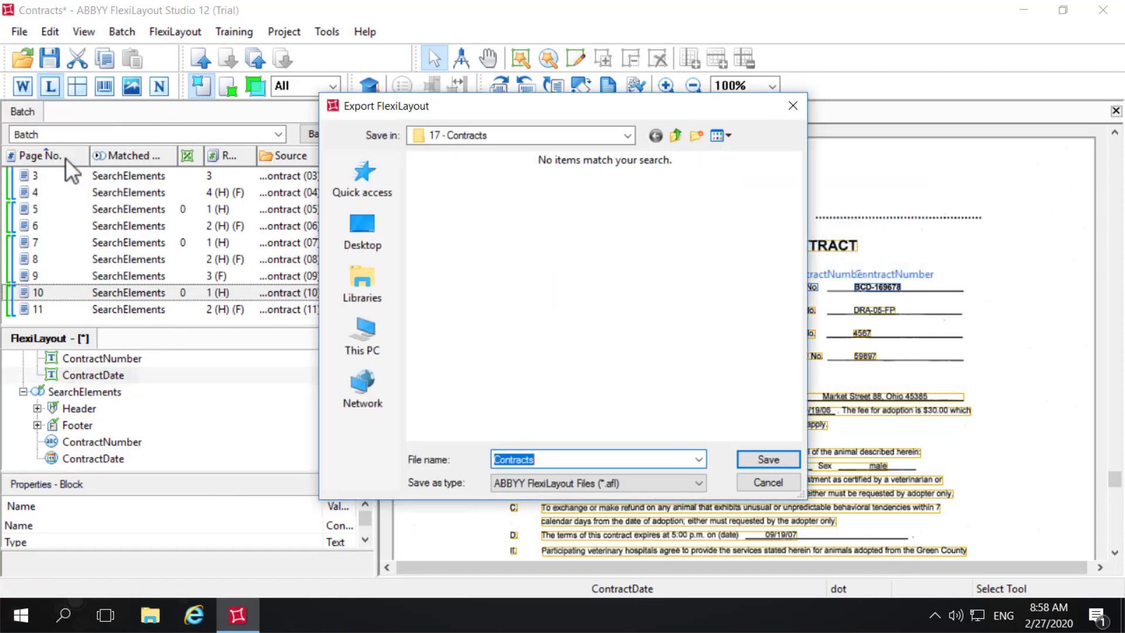
{"action": "left_click", "coordinate": [366, 335]}
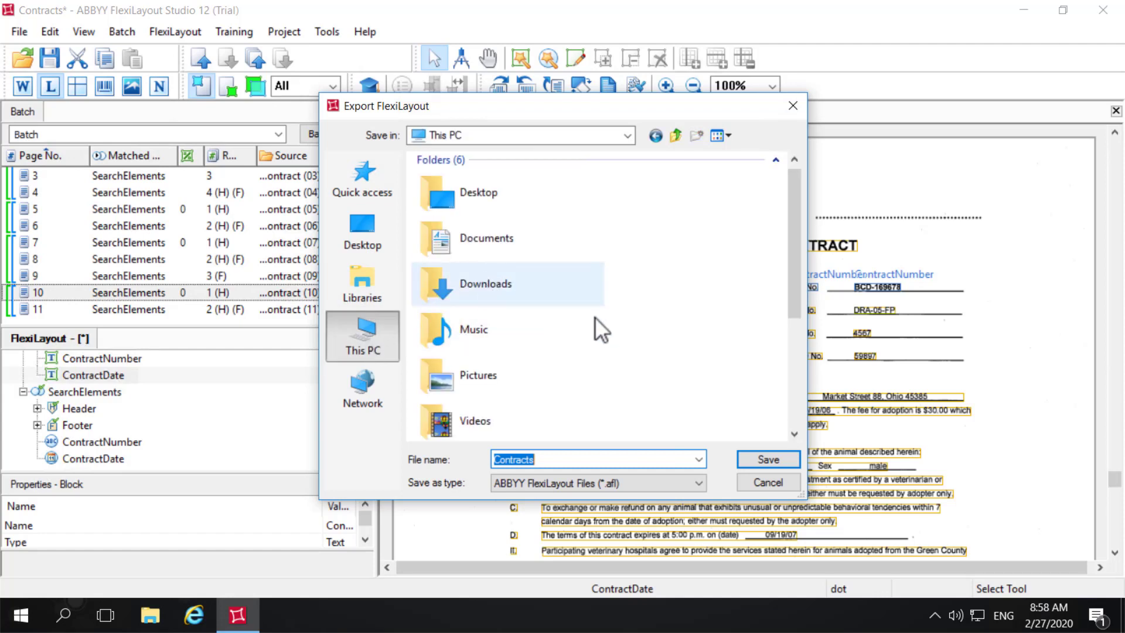
{"action": "scroll", "coordinate": [594, 319], "scroll_direction": "down", "scroll_amount": 2}
{"action": "double_click", "coordinate": [570, 368]}
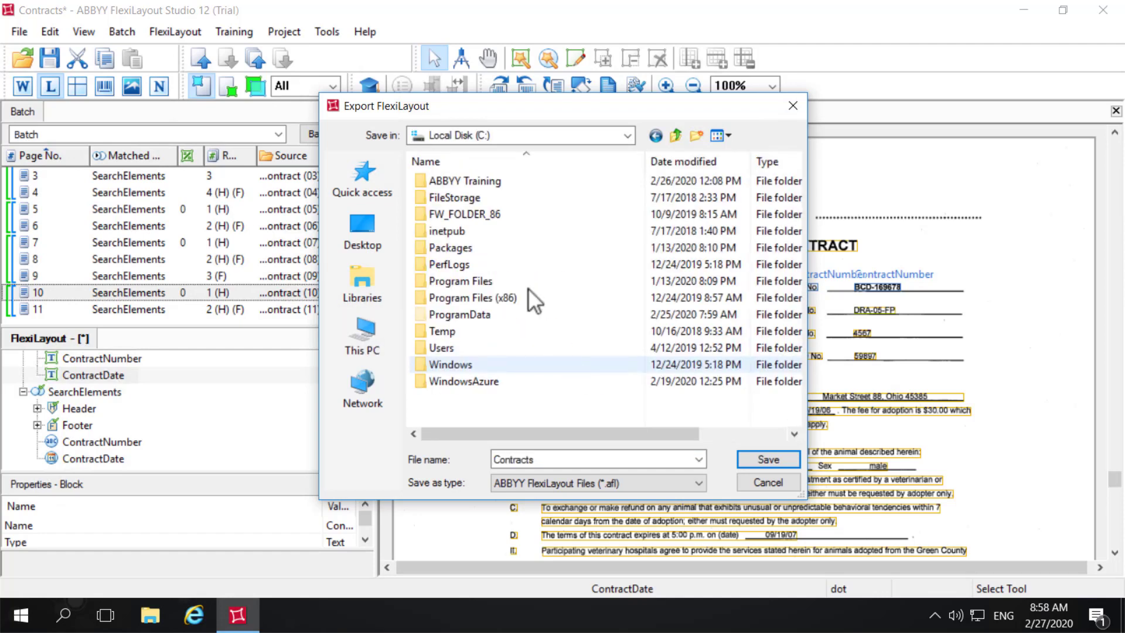
{"action": "double_click", "coordinate": [510, 182]}
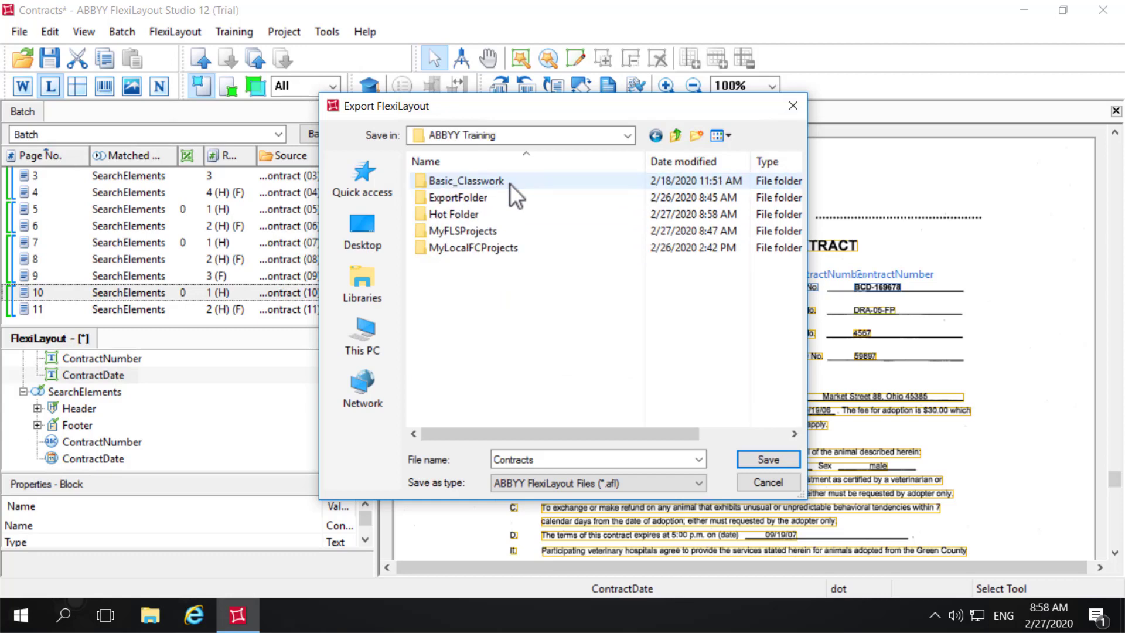
{"action": "double_click", "coordinate": [502, 232]}
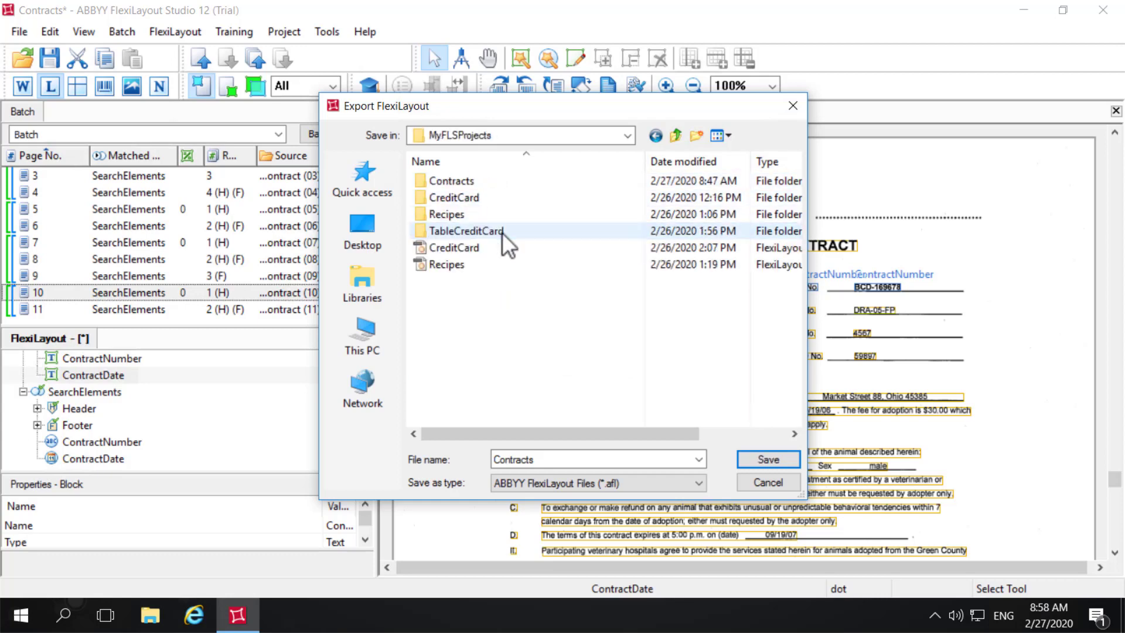
{"action": "left_click", "coordinate": [782, 460]}
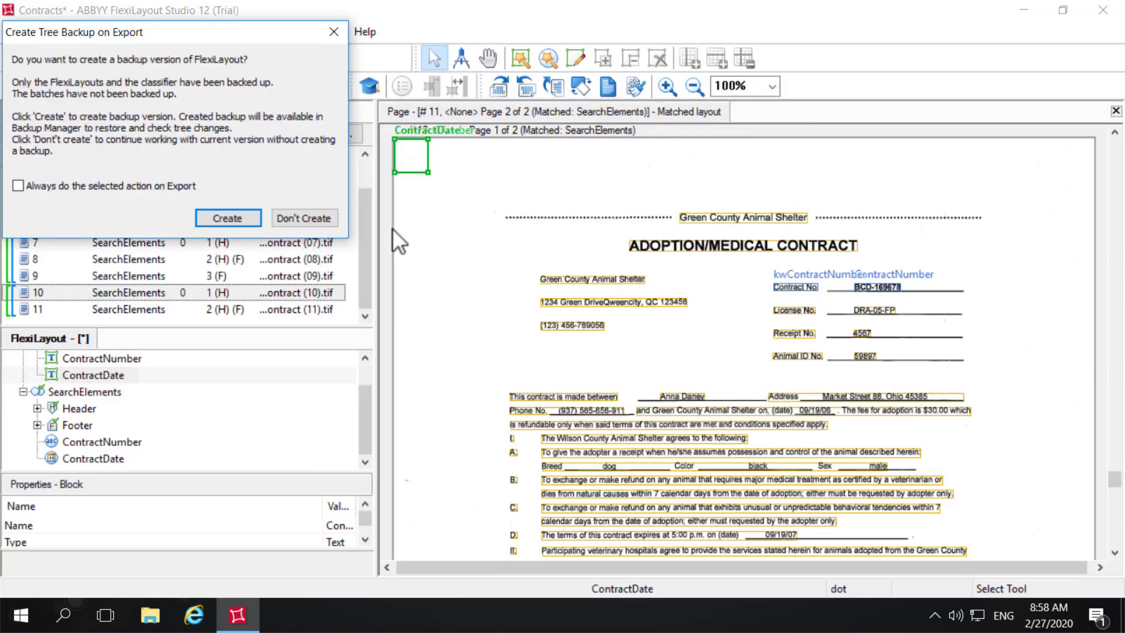
{"action": "left_click", "coordinate": [309, 218]}
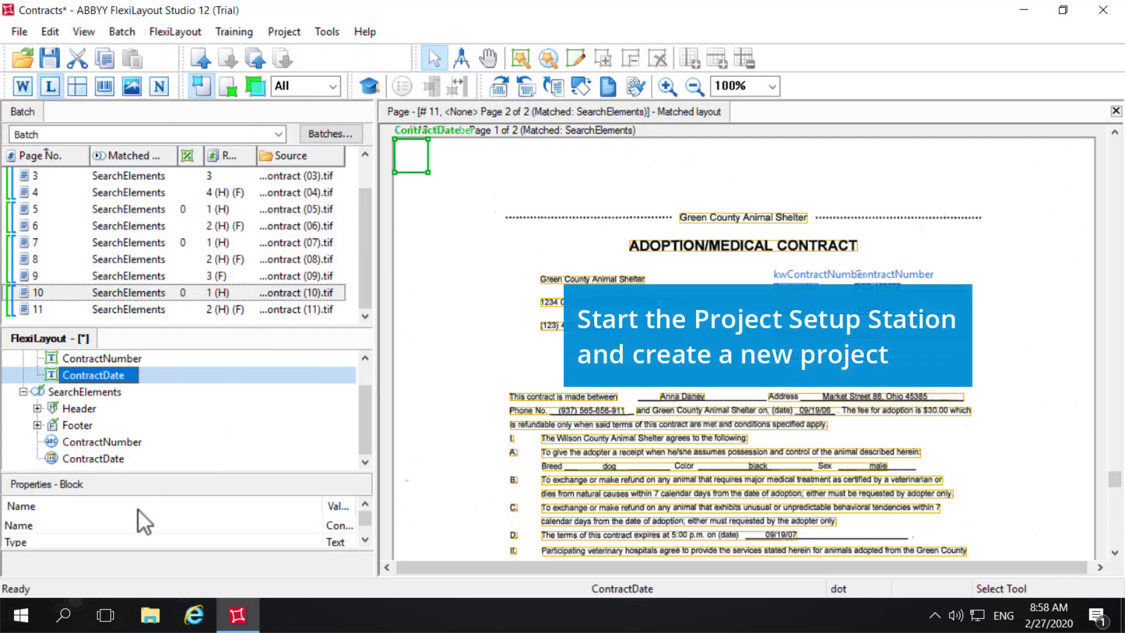
Launch the Project Setup Station from the ABBYY FlexiCapture 12 Stations group
{"action": "left_click", "coordinate": [21, 615]}
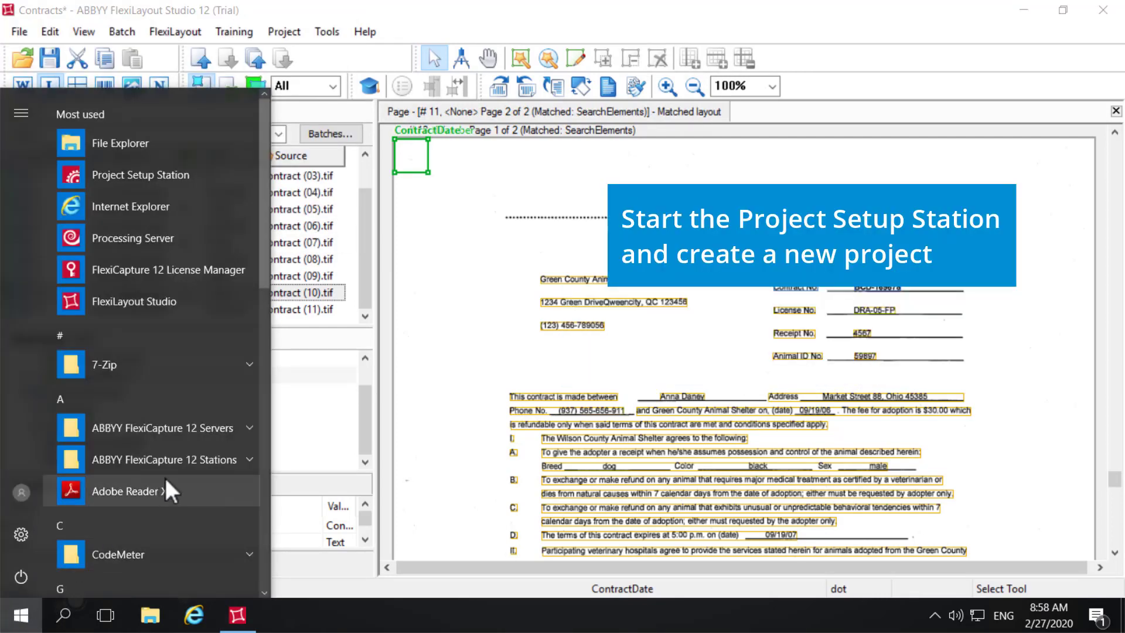
{"action": "left_click", "coordinate": [183, 460]}
{"action": "scroll", "coordinate": [182, 461], "scroll_direction": "down", "scroll_amount": 5}
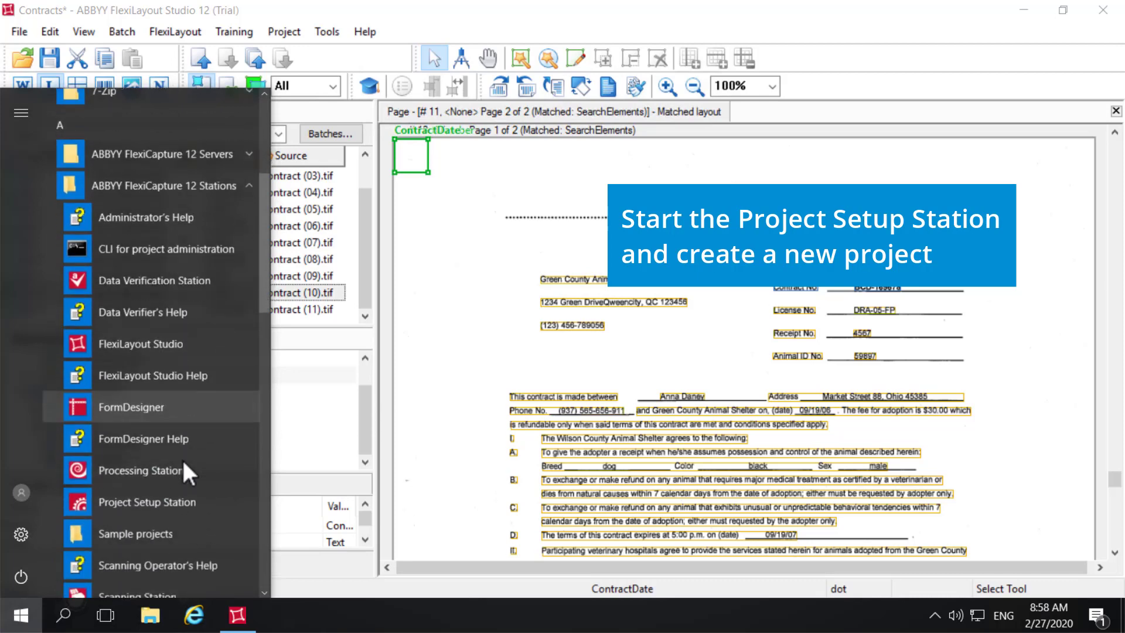
{"action": "left_click", "coordinate": [178, 469]}
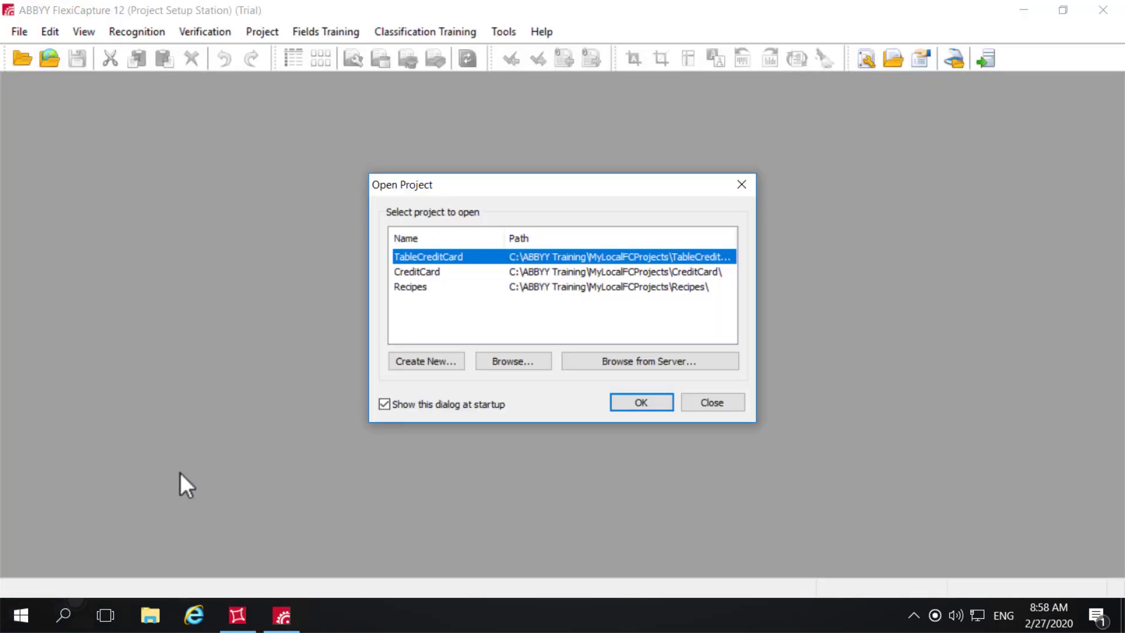
Create a new General FlexiCapture project named Contracts in the MyLocalFCProjects folder
{"action": "left_click", "coordinate": [440, 363]}
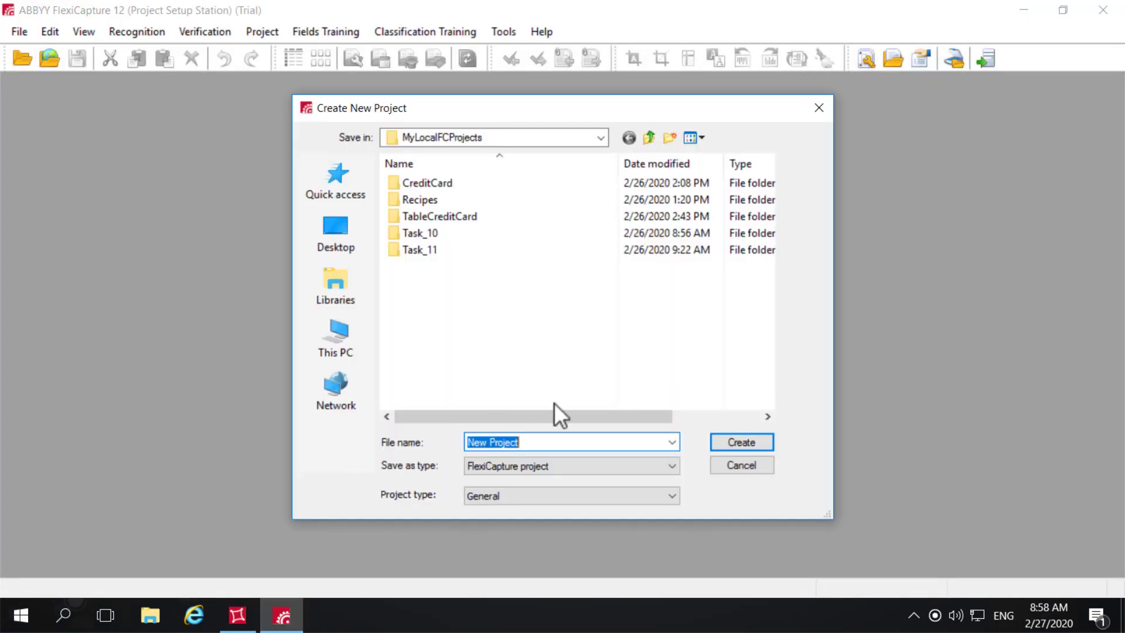
{"action": "type", "text": "Con"}
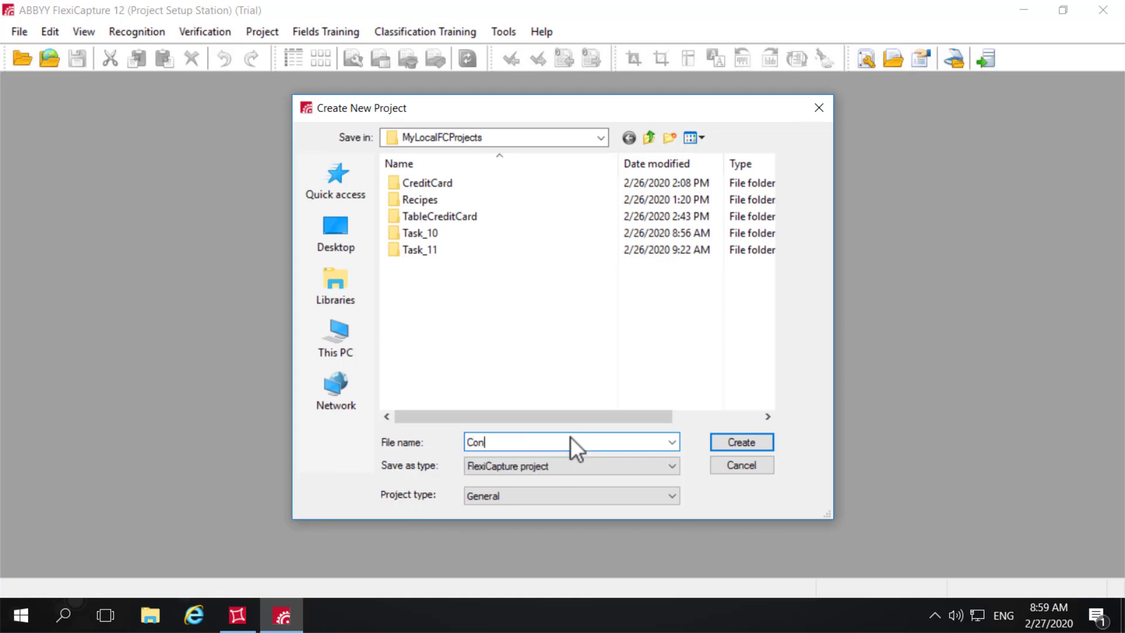
{"action": "type", "text": "tracts"}
{"action": "left_click", "coordinate": [752, 441]}
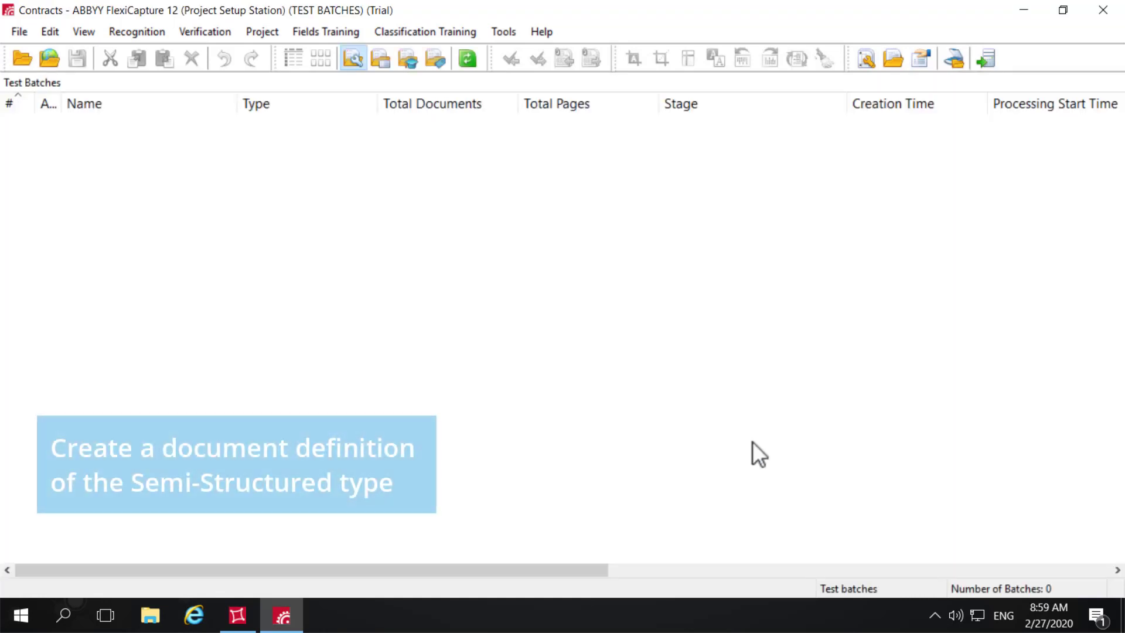
Start a new document definition for semi-structured or unstructured documents
{"action": "left_click", "coordinate": [261, 30]}
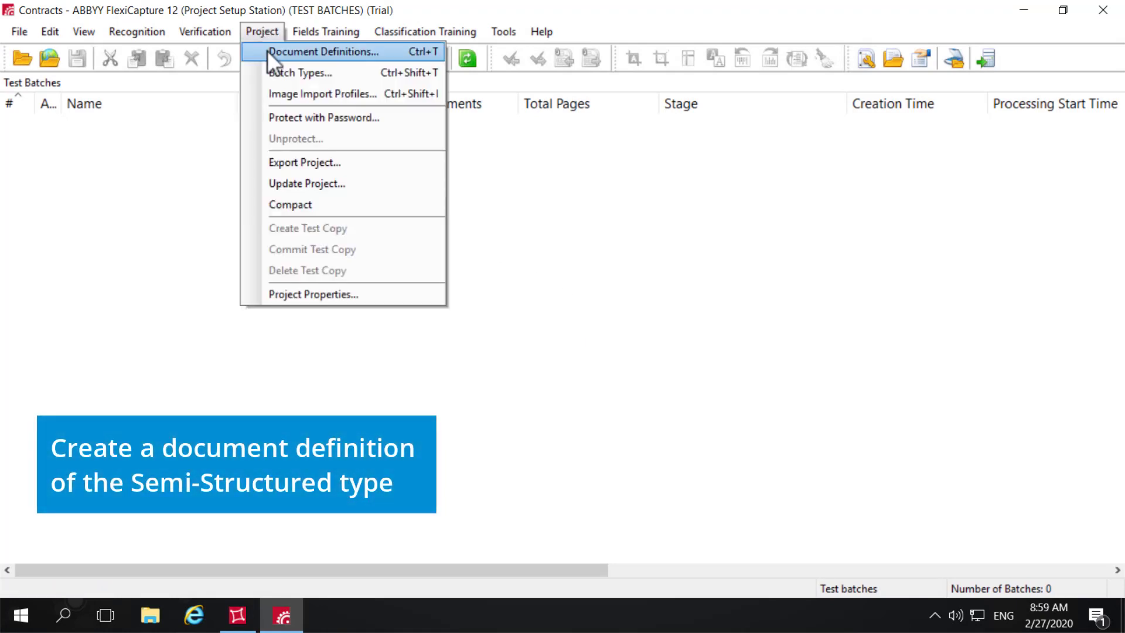
{"action": "left_click", "coordinate": [267, 51]}
{"action": "left_click", "coordinate": [688, 168]}
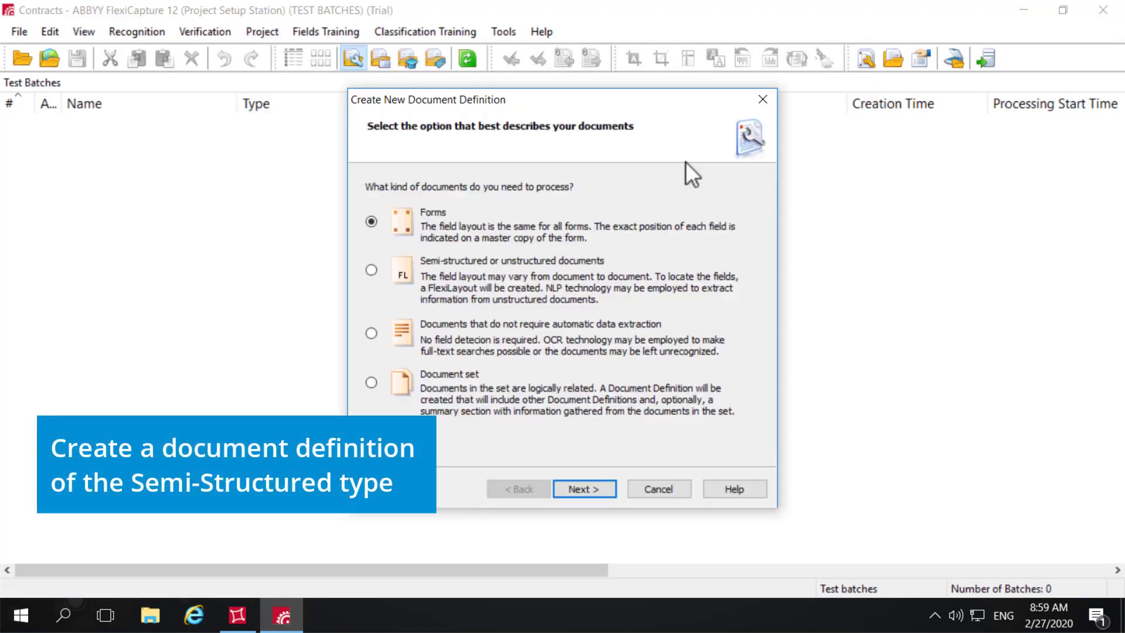
{"action": "left_click", "coordinate": [371, 270]}
{"action": "left_click", "coordinate": [583, 489]}
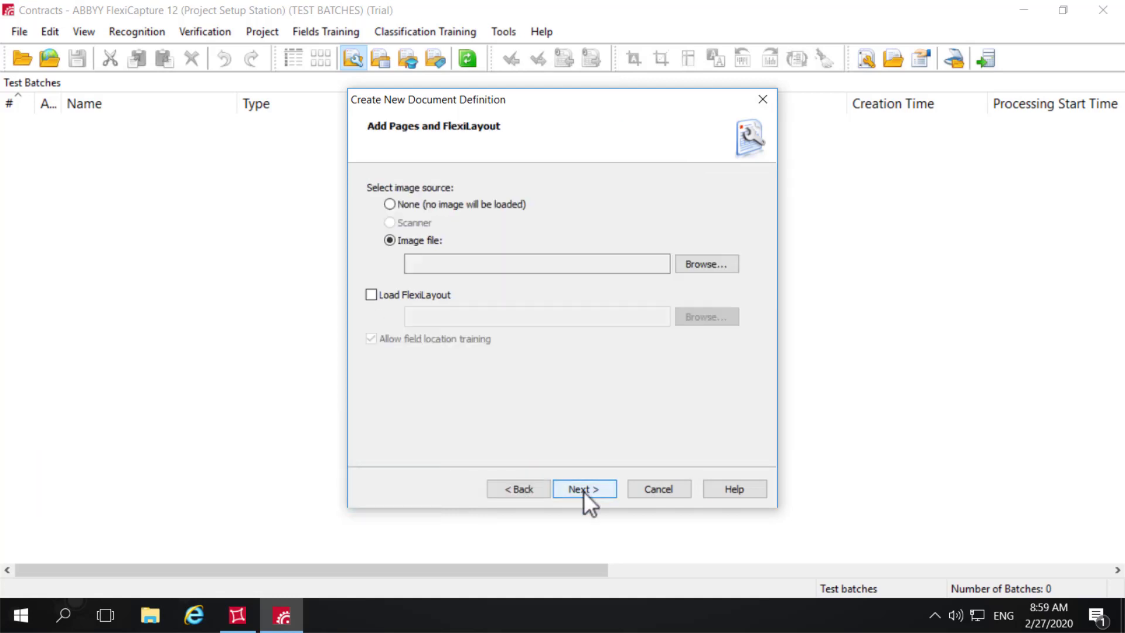
Load the image Contract (01) from the Basic_Classwork folder 17 - Contracts into the new document definition
{"action": "left_click", "coordinate": [707, 264]}
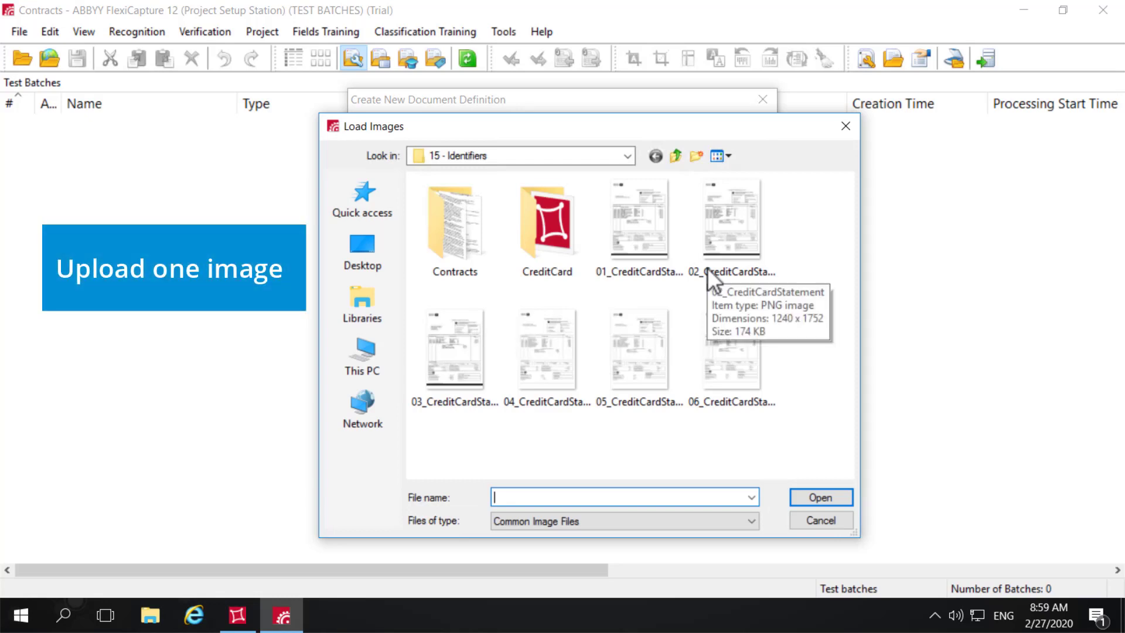
{"action": "left_click", "coordinate": [678, 155]}
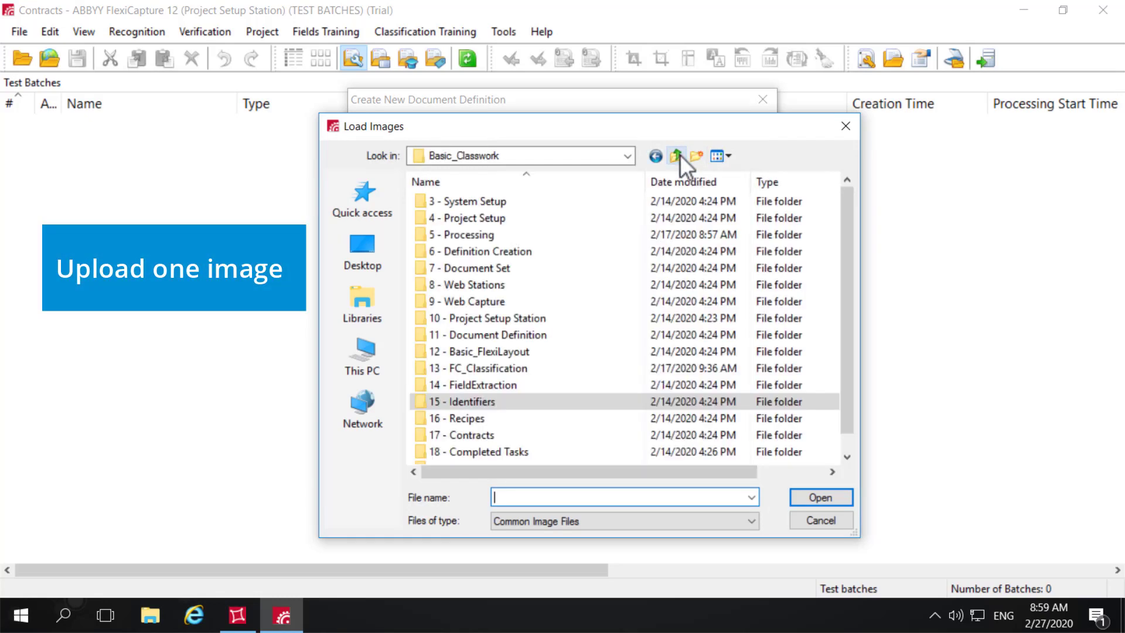
{"action": "left_click", "coordinate": [485, 433]}
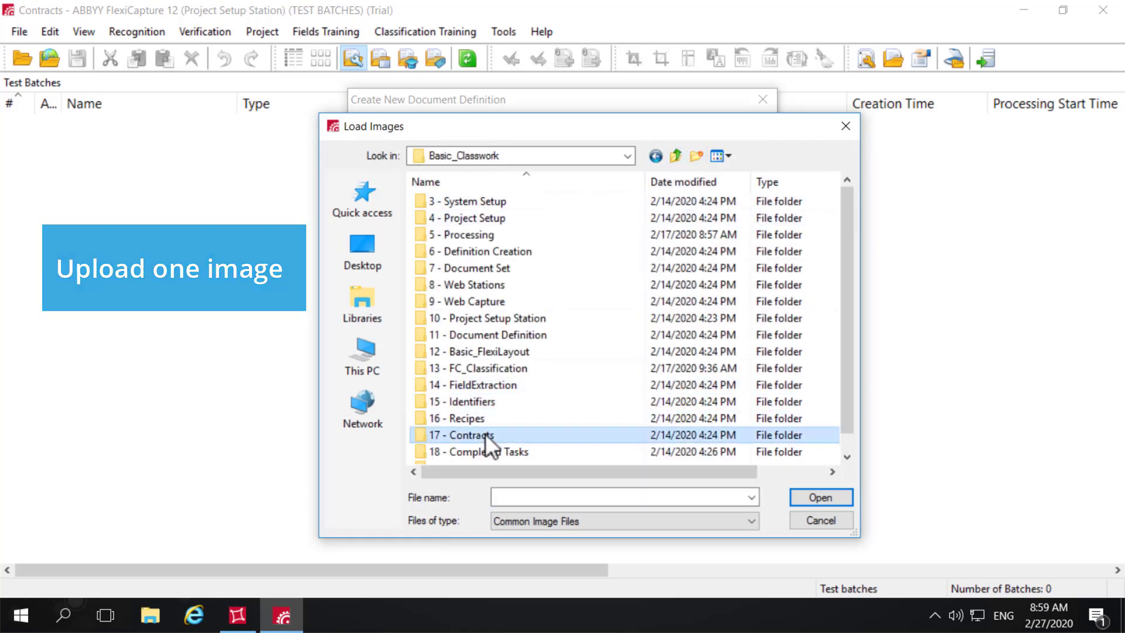
{"action": "double_click", "coordinate": [485, 433]}
{"action": "left_click", "coordinate": [482, 204]}
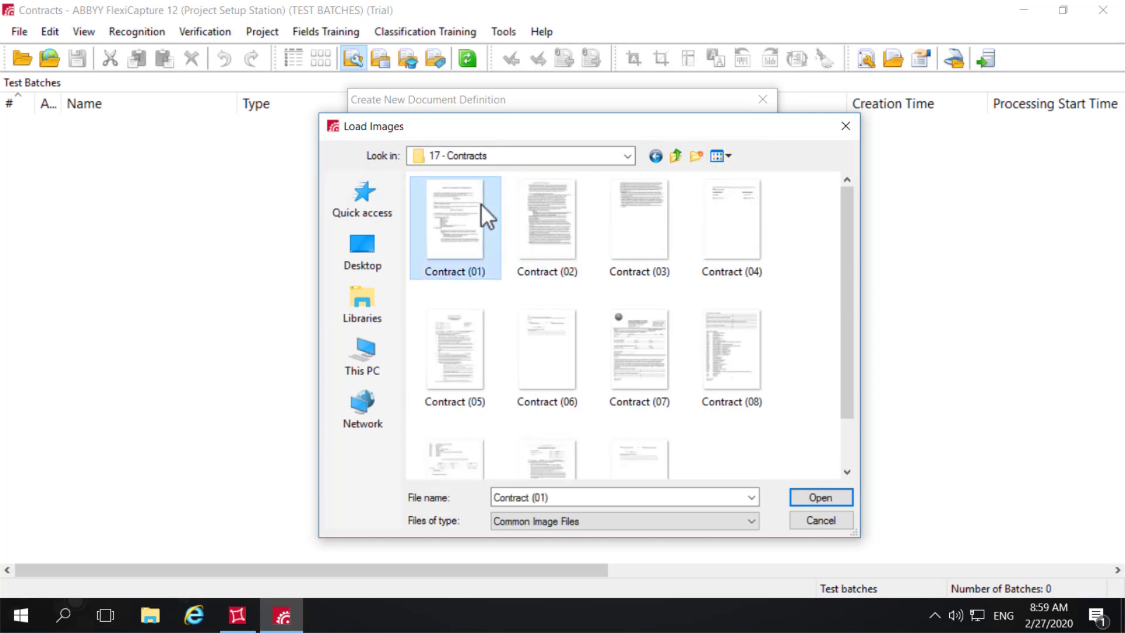
{"action": "left_click", "coordinate": [806, 498]}
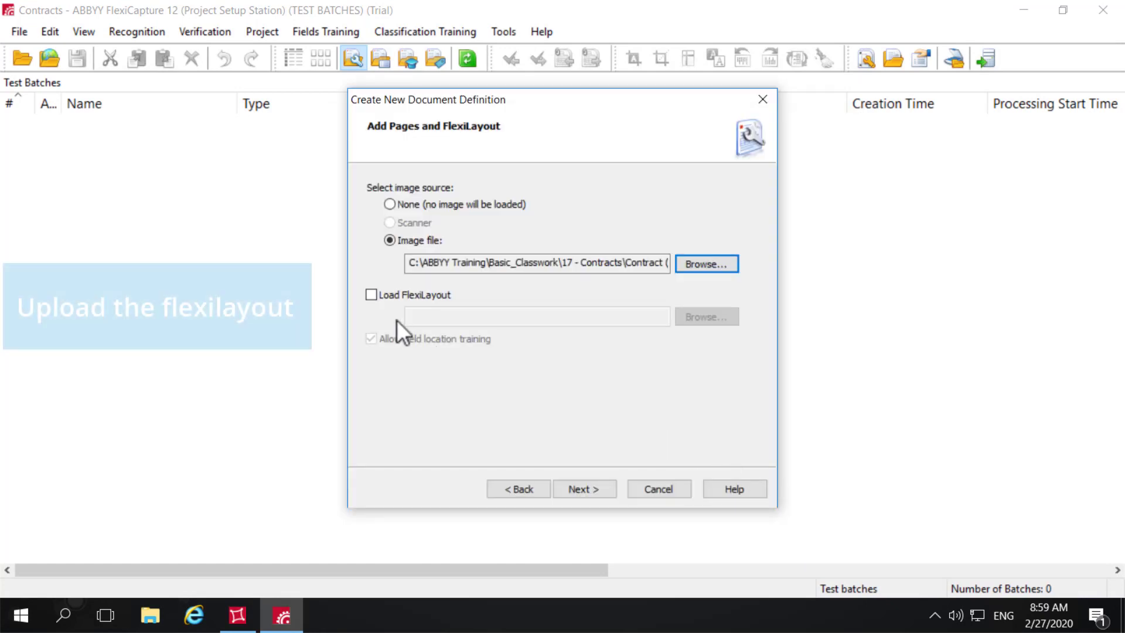
Enable FlexiLayout loading and choose Contracts.afl from C:\ABBYY Training\MyFLSProjects
{"action": "left_click", "coordinate": [372, 294]}
{"action": "left_click", "coordinate": [701, 315]}
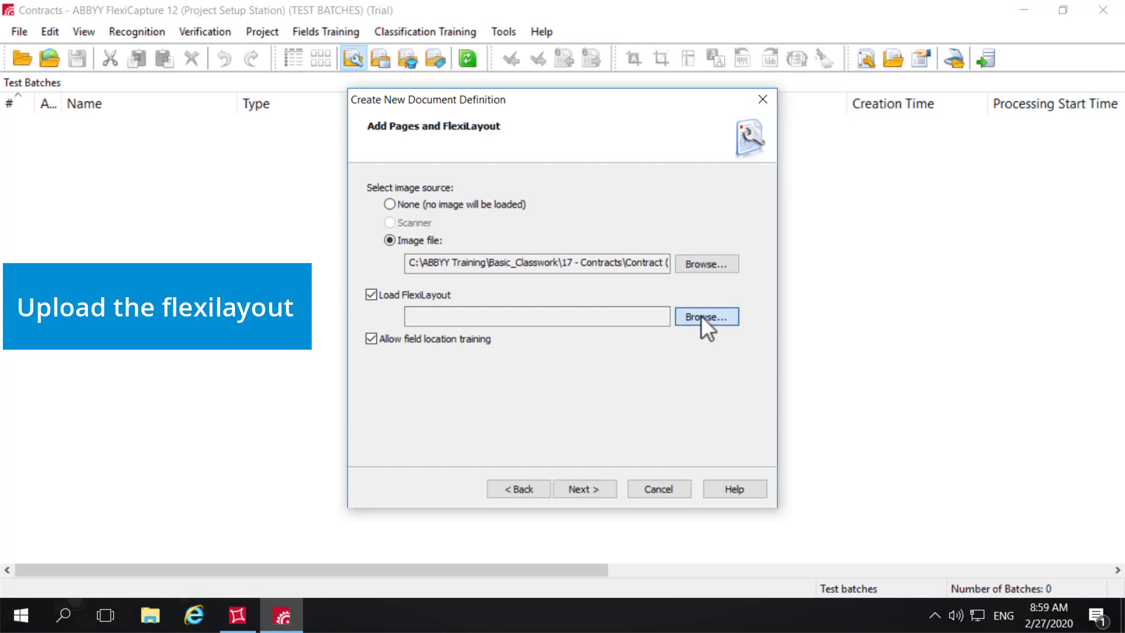
{"action": "left_click", "coordinate": [379, 358]}
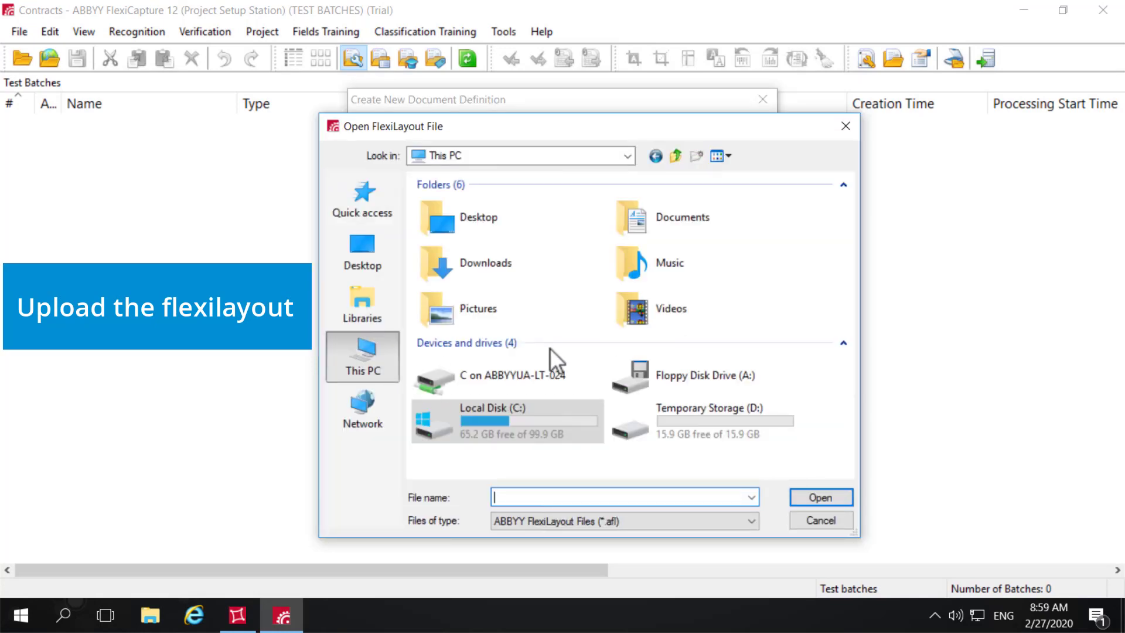
{"action": "double_click", "coordinate": [539, 424]}
{"action": "double_click", "coordinate": [485, 200]}
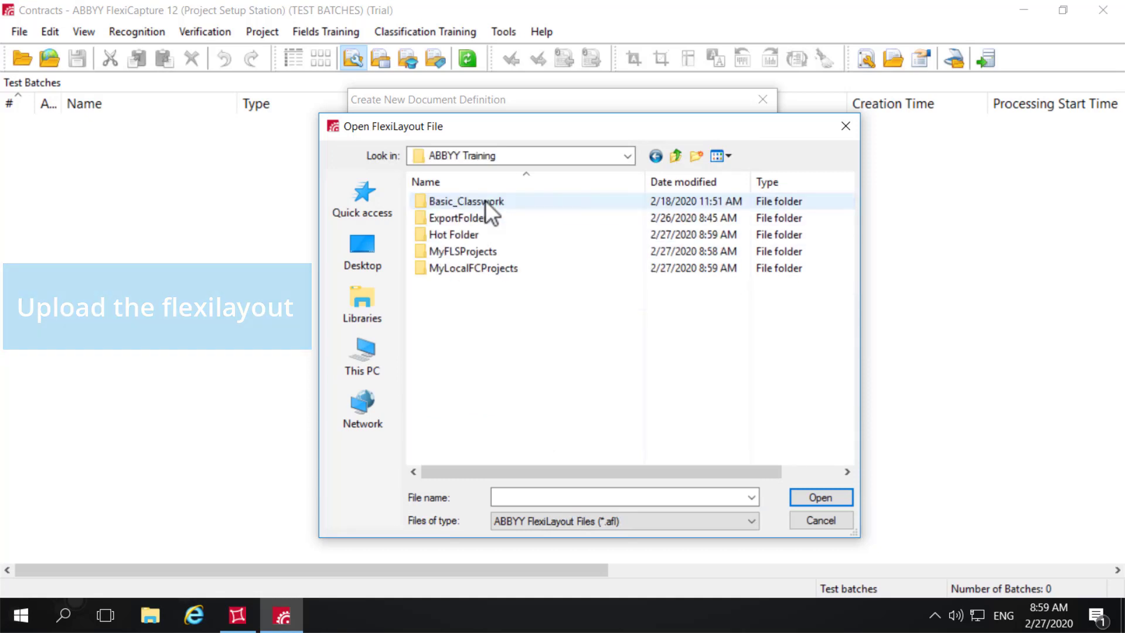
{"action": "double_click", "coordinate": [476, 254]}
{"action": "left_click", "coordinate": [477, 268]}
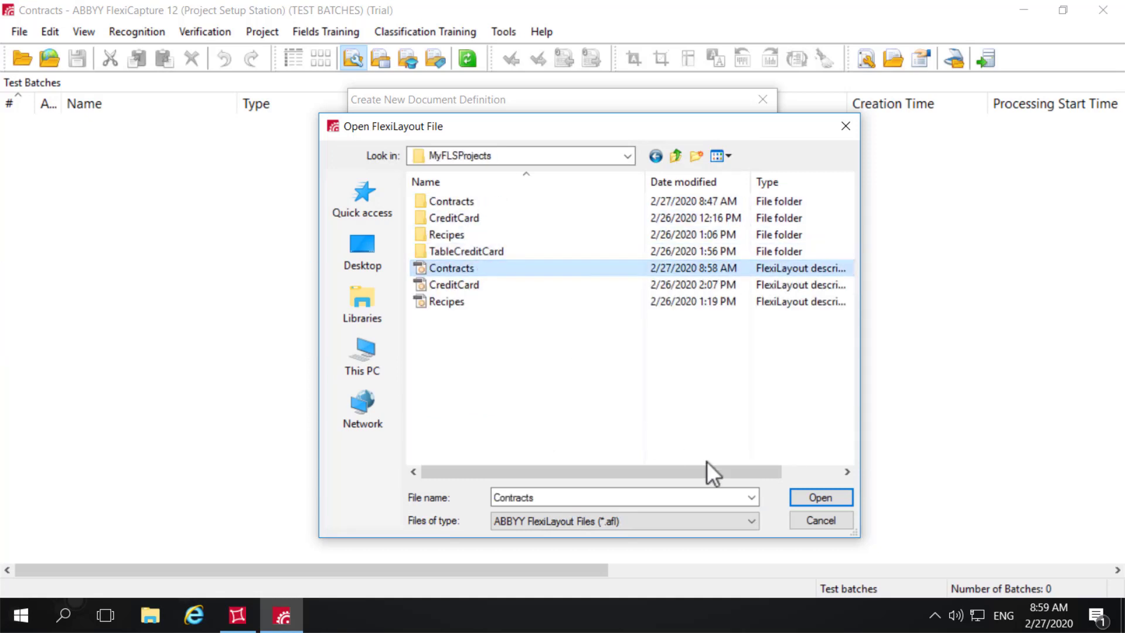
{"action": "left_click", "coordinate": [823, 494]}
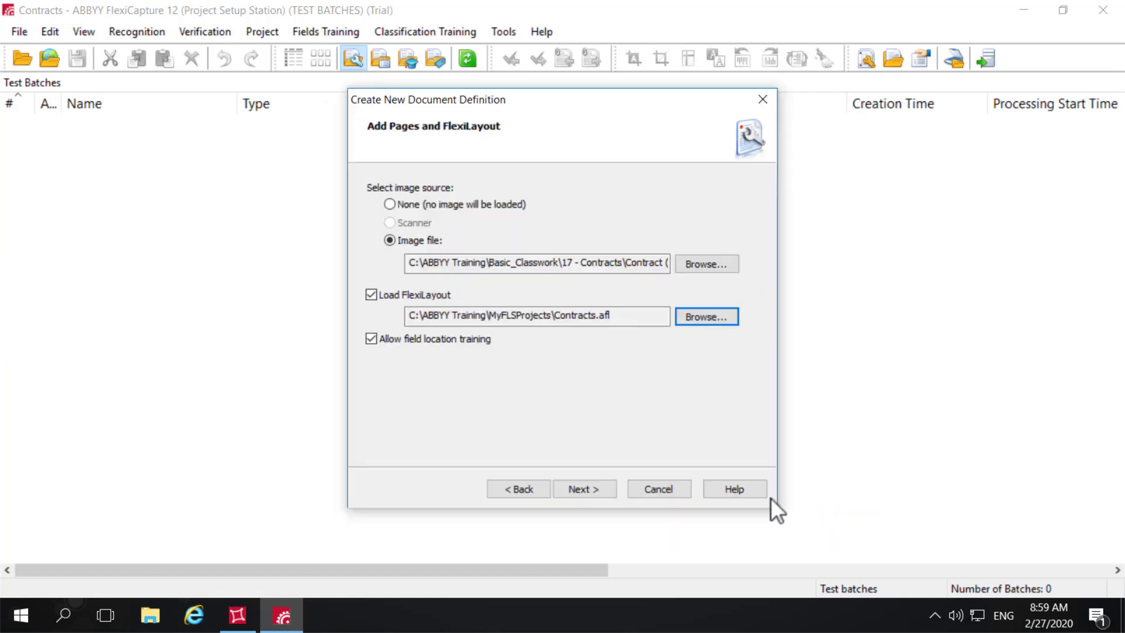
Finish creating the document definition under the name Contract and save it while closing its editor
{"action": "left_click", "coordinate": [575, 488]}
{"action": "type", "text": "Contrac"}
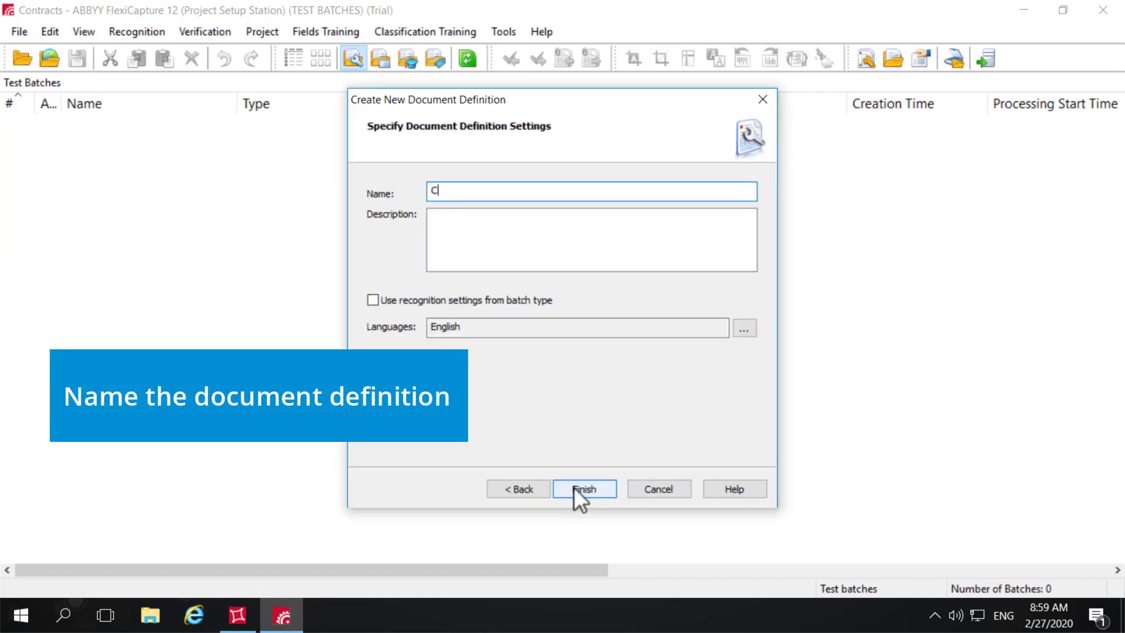
{"action": "type", "text": "t"}
{"action": "left_click", "coordinate": [589, 497]}
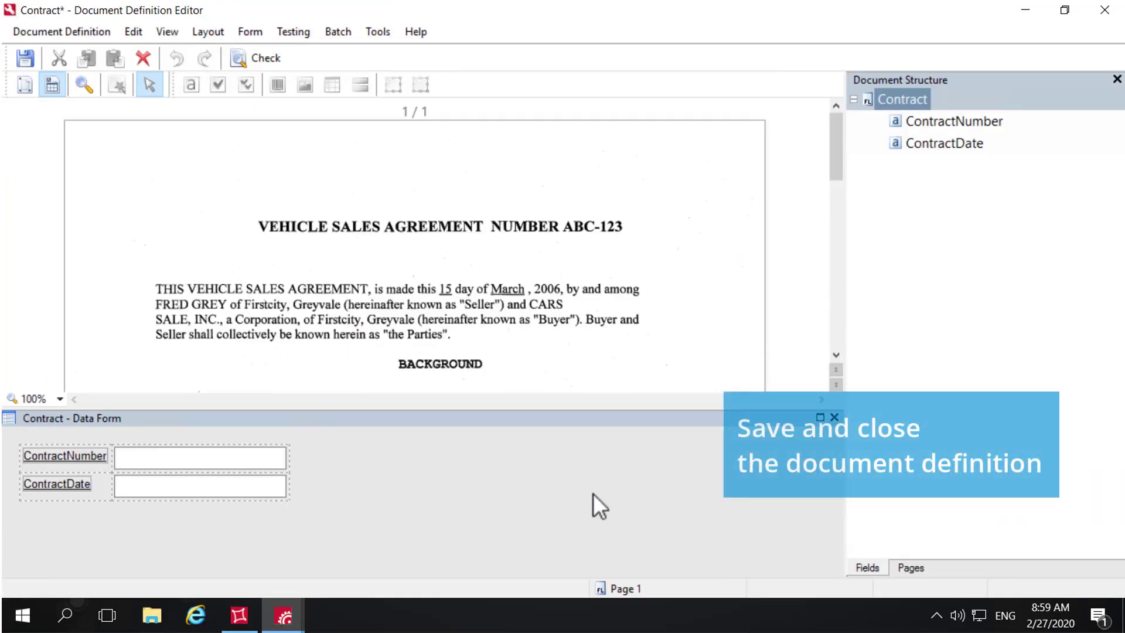
{"action": "left_click", "coordinate": [1104, 10]}
{"action": "left_click", "coordinate": [490, 343]}
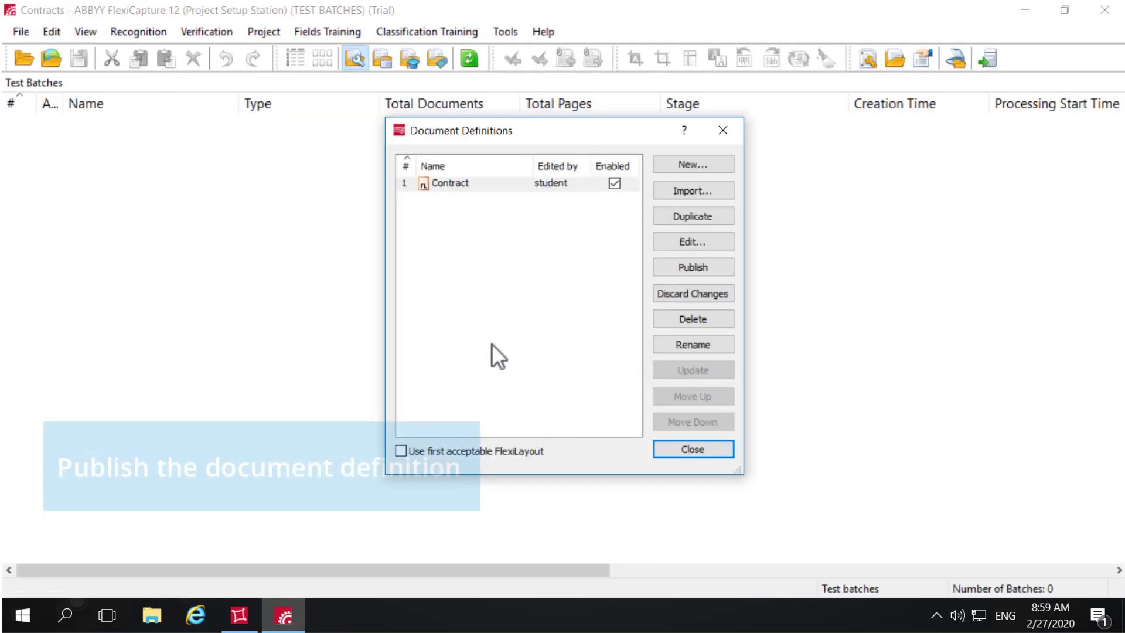
Publish the Contract document definition and close the list of document definitions
{"action": "left_click", "coordinate": [692, 268]}
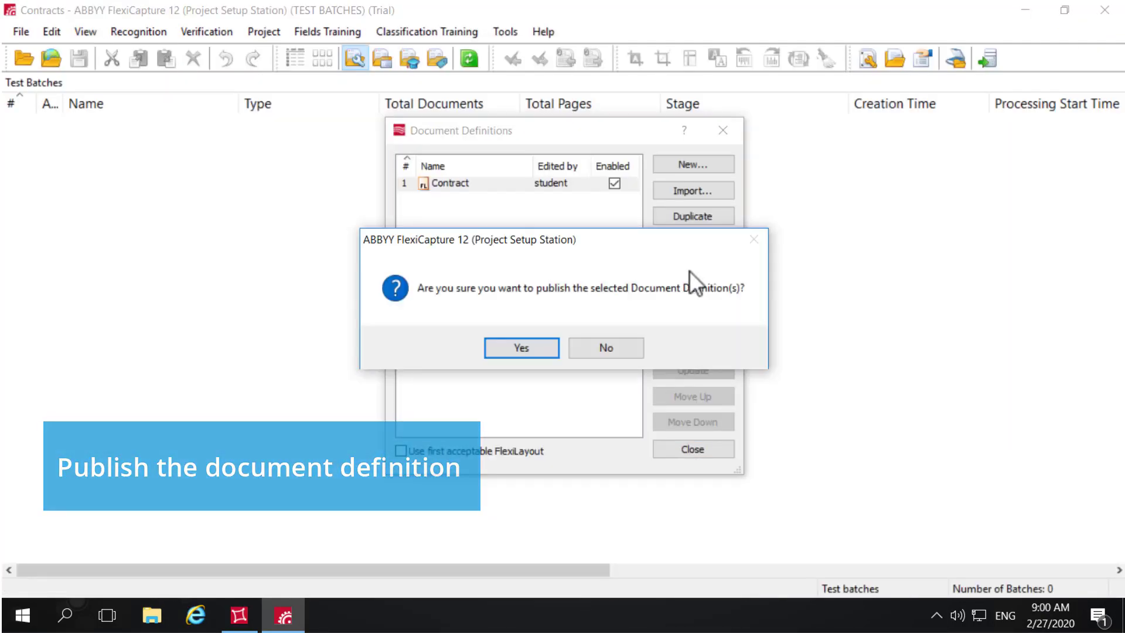
{"action": "left_click", "coordinate": [526, 346]}
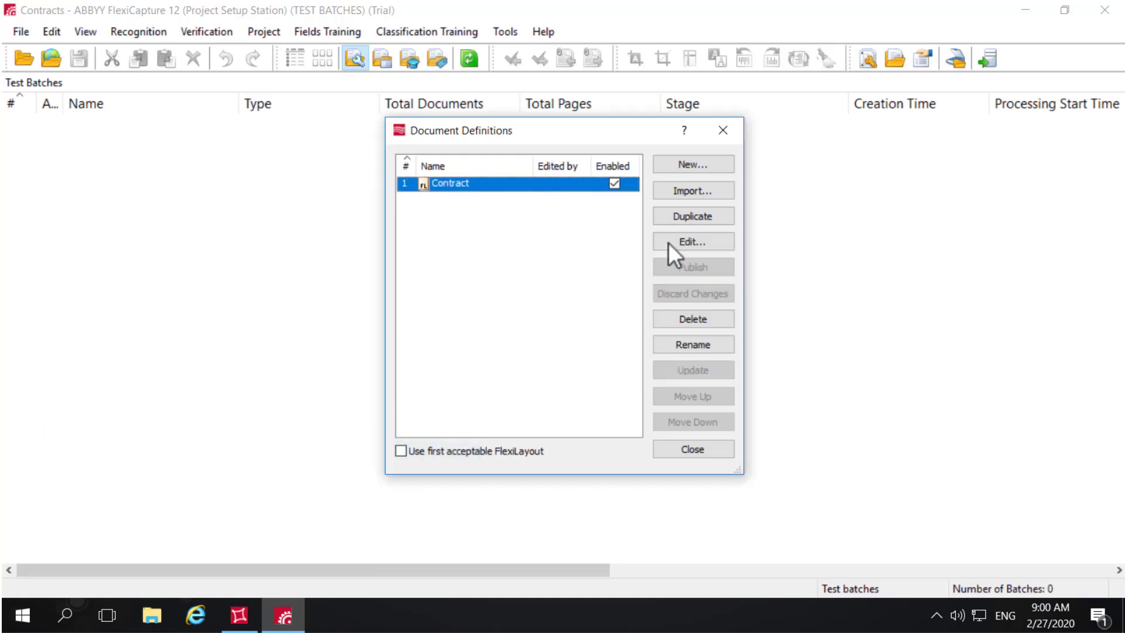
{"action": "left_click", "coordinate": [725, 135]}
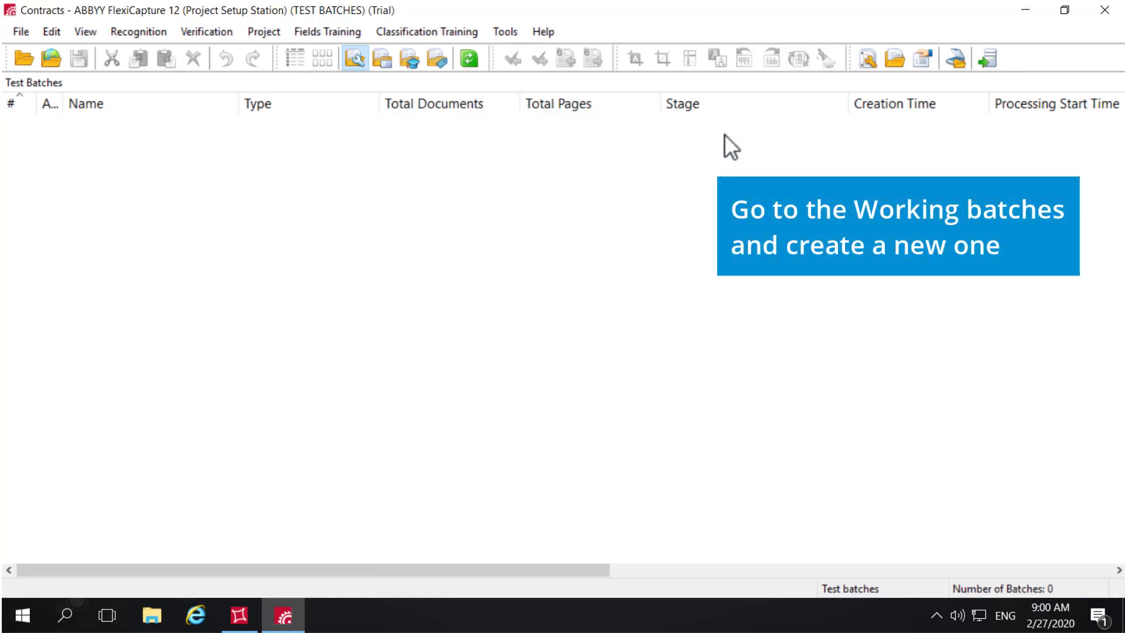
Switch from the test batches to the working batches and create a new batch there
{"action": "left_click", "coordinate": [85, 32]}
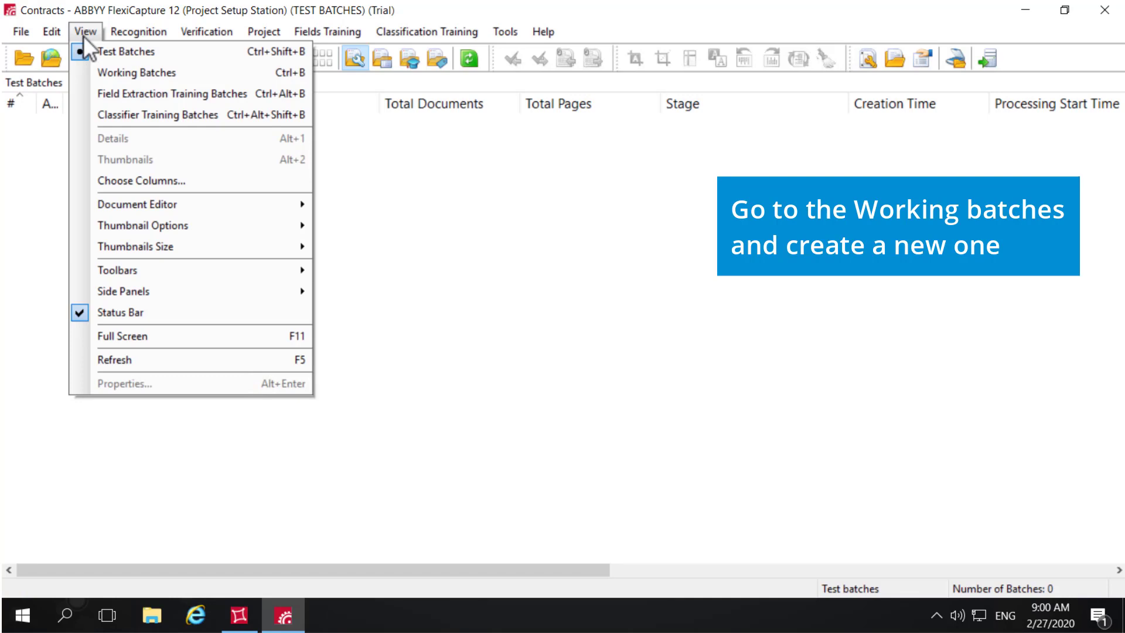
{"action": "left_click", "coordinate": [99, 71]}
{"action": "right_click", "coordinate": [107, 129]}
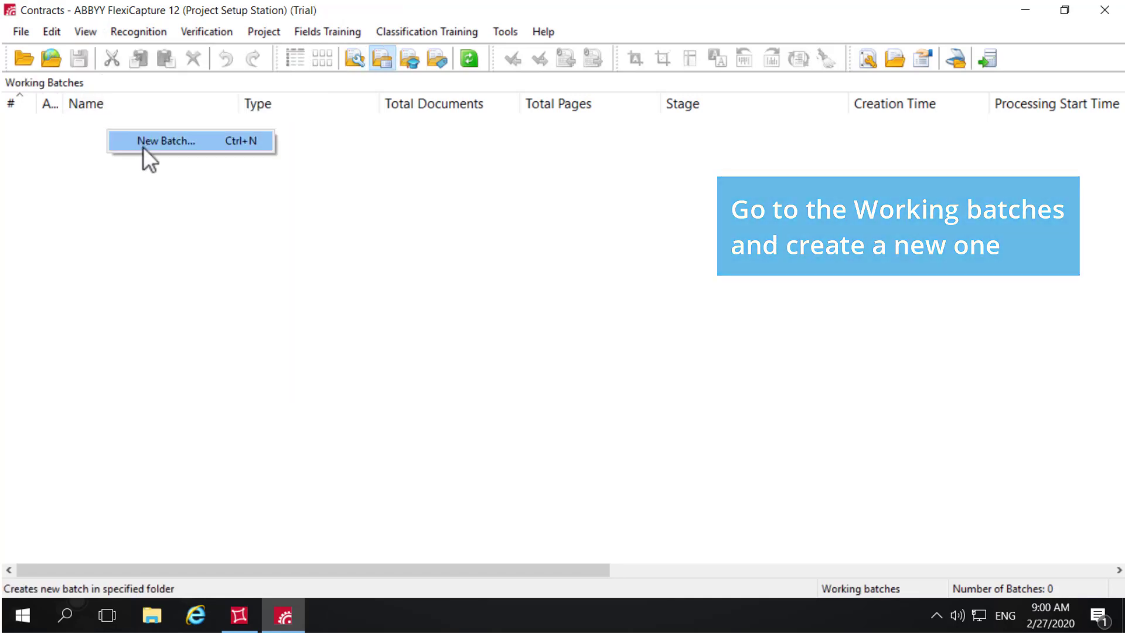
{"action": "left_click", "coordinate": [143, 143]}
Load all the contract images from the 17 - Contracts folder into the new working batch
{"action": "right_click", "coordinate": [114, 126]}
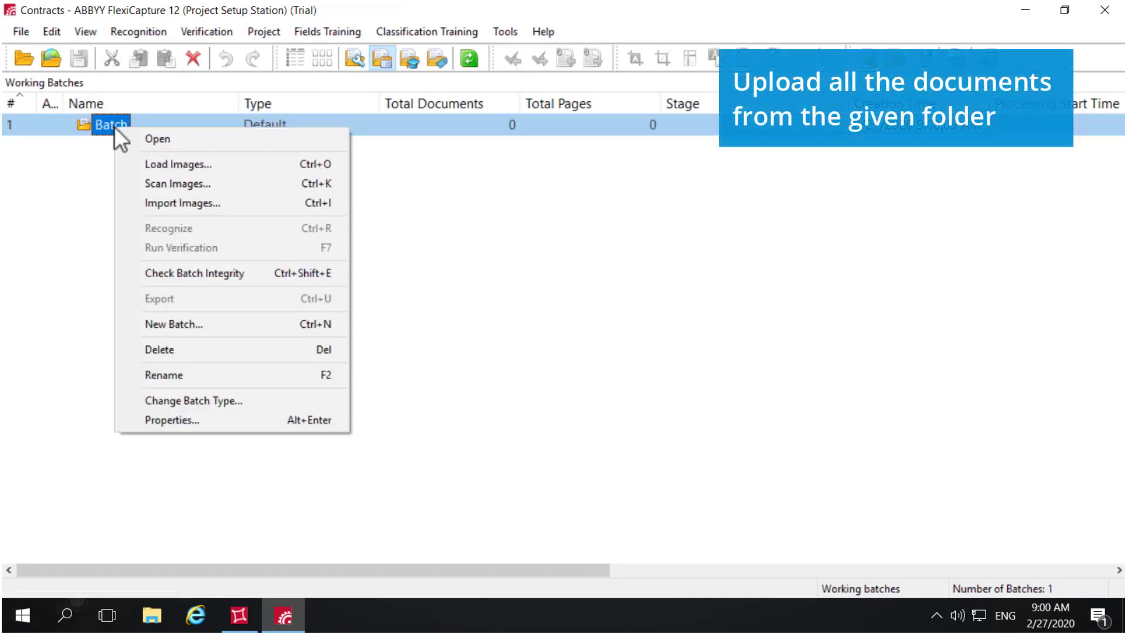
{"action": "left_click", "coordinate": [142, 165]}
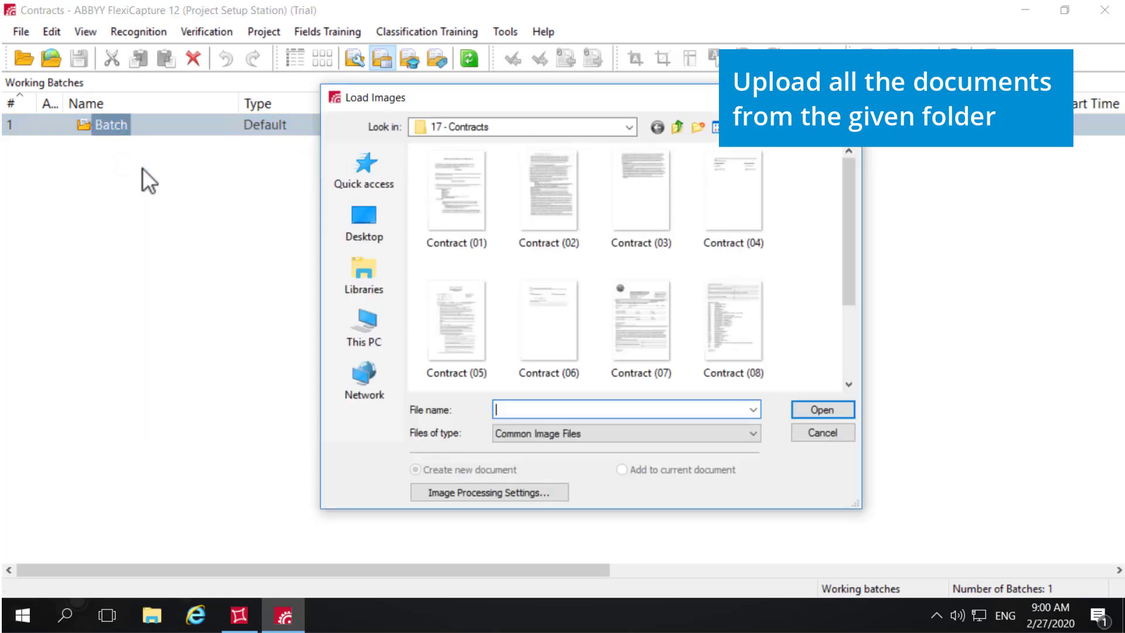
{"action": "left_click", "coordinate": [449, 195]}
{"action": "key", "text": "ctrl+a"}
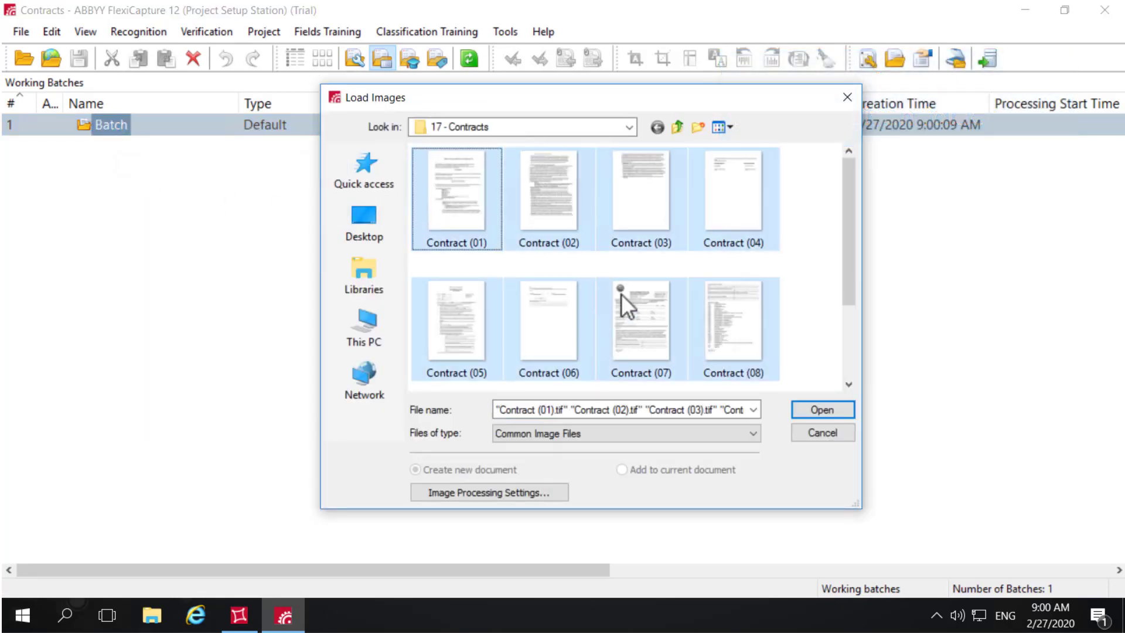
{"action": "left_click", "coordinate": [811, 412]}
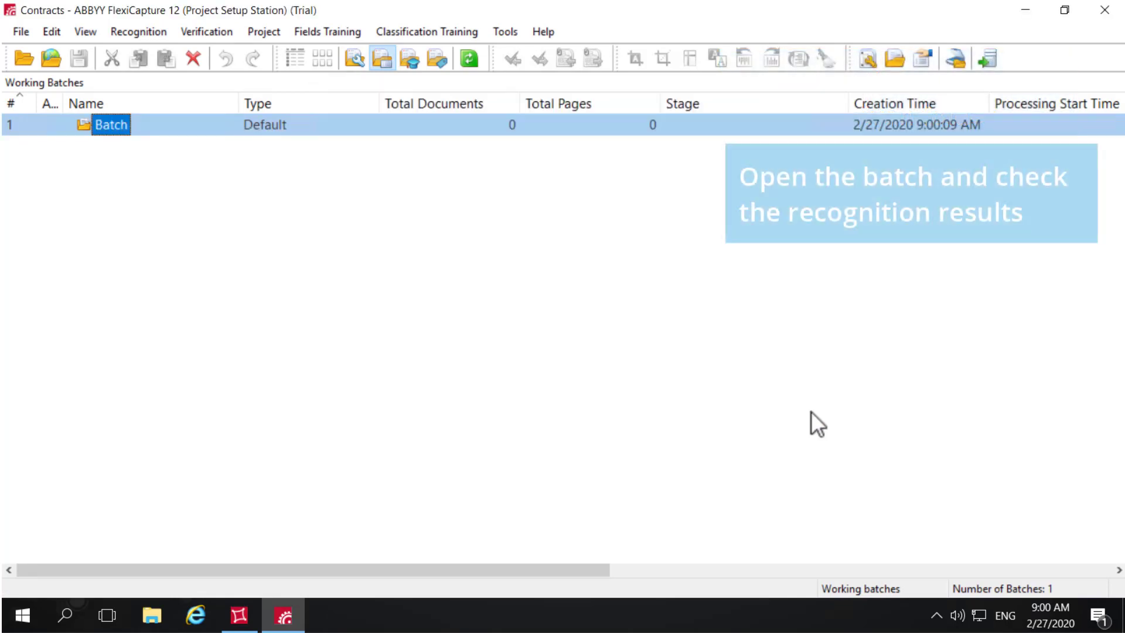
Open the working batch and check the recognized ContractNumber and ContractDate fields of the second, third and fourth contracts
{"action": "double_click", "coordinate": [112, 125]}
{"action": "left_click", "coordinate": [139, 150]}
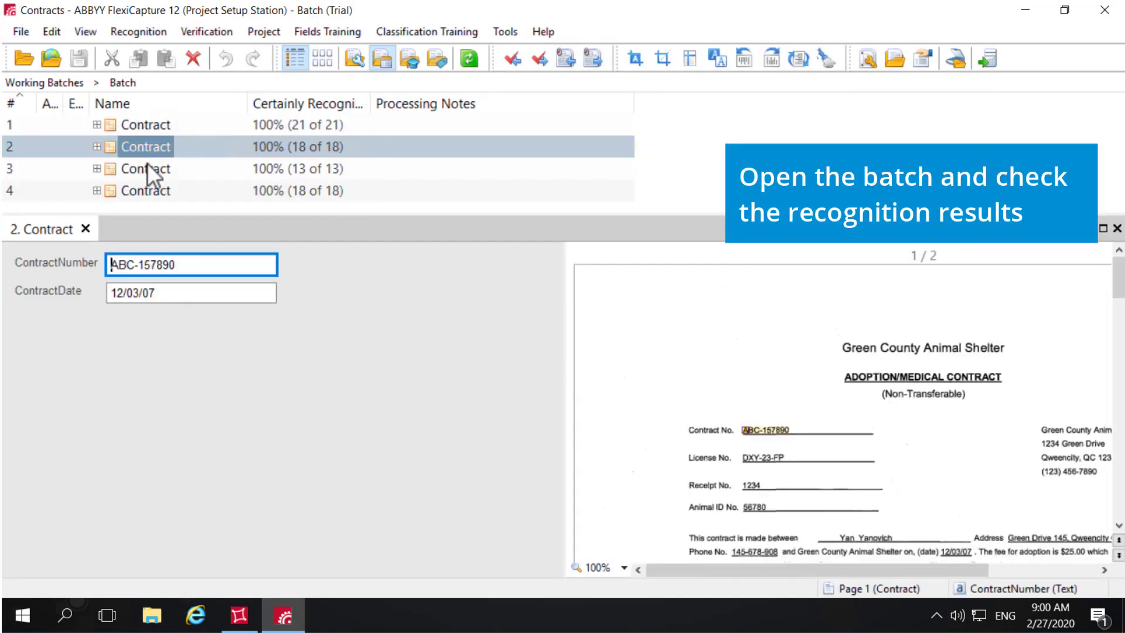
{"action": "left_click", "coordinate": [147, 167]}
{"action": "left_click", "coordinate": [160, 192]}
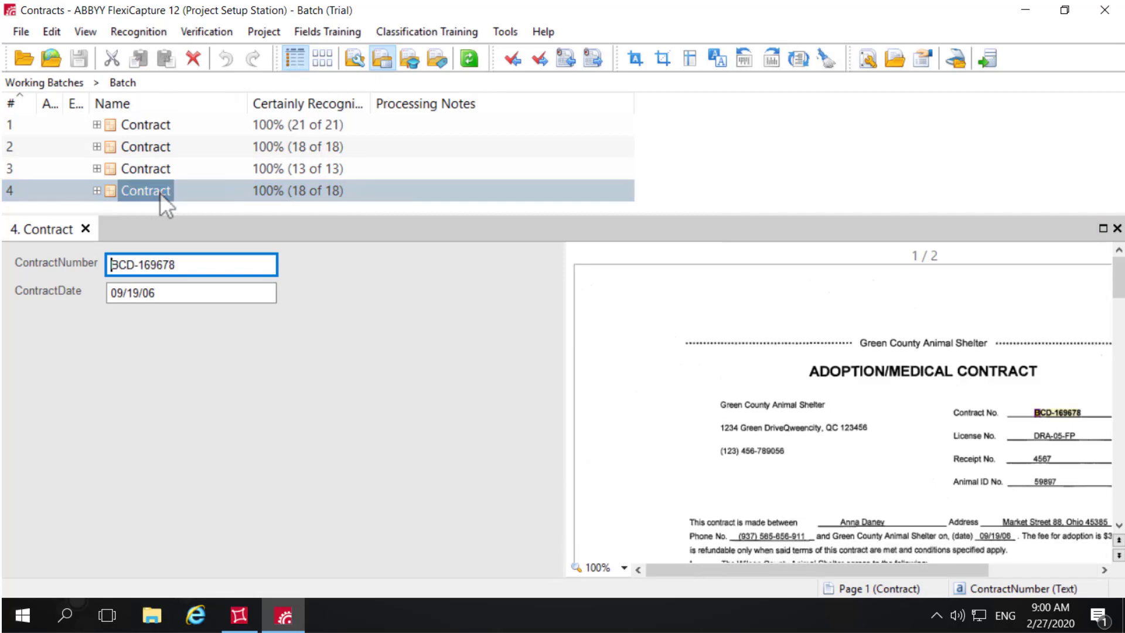